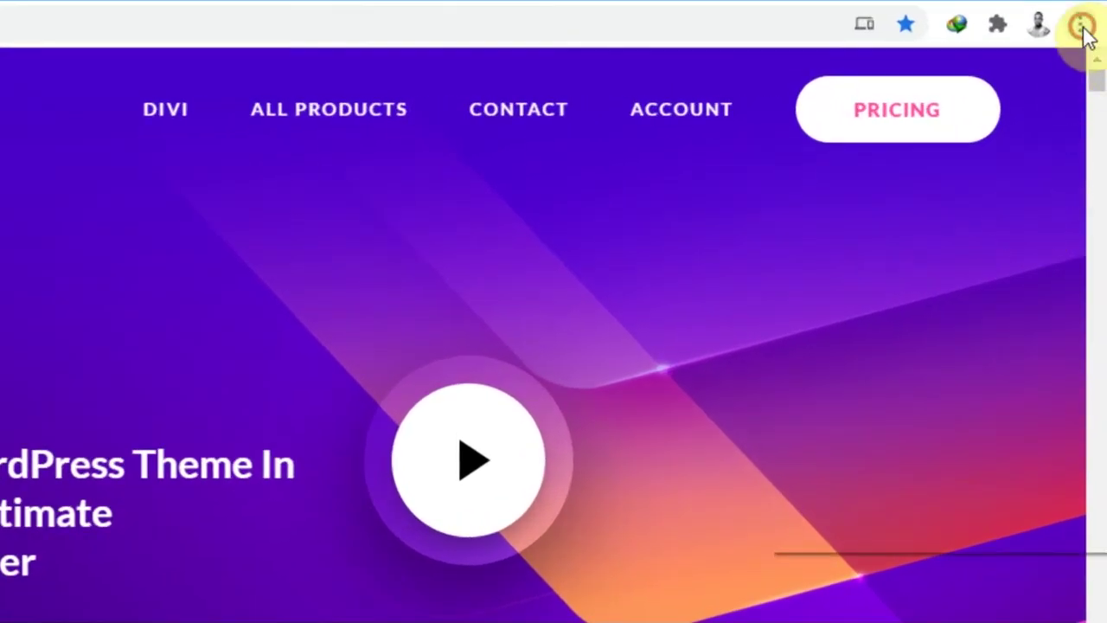
Open the developer tools' emulated devices settings for the Divi page and start adding a custom device
click(1082, 27)
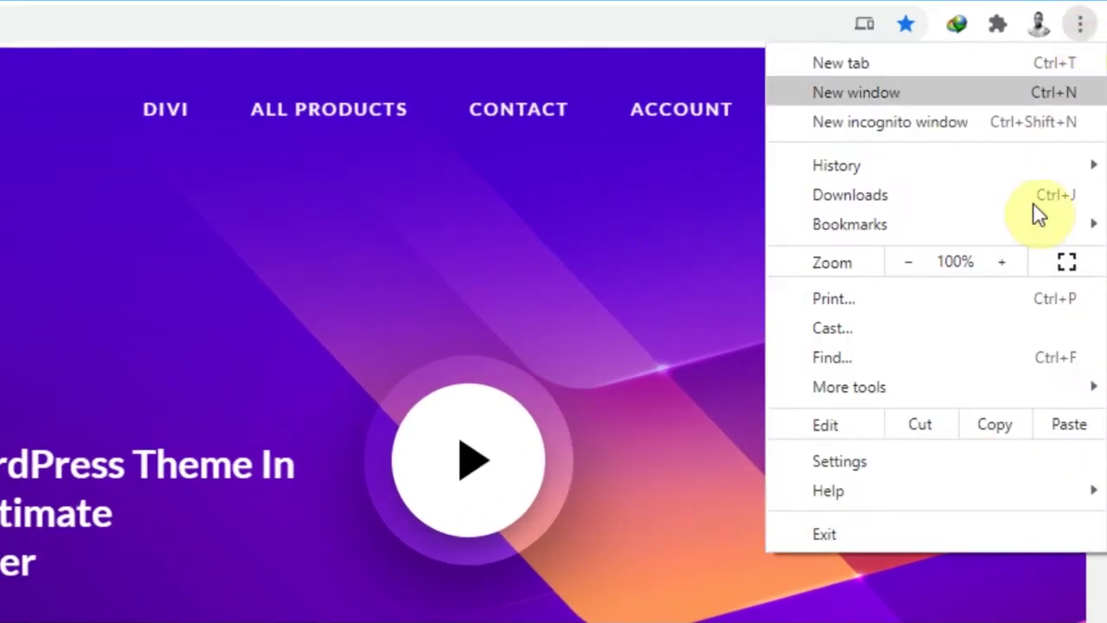
mouse_move(952, 387)
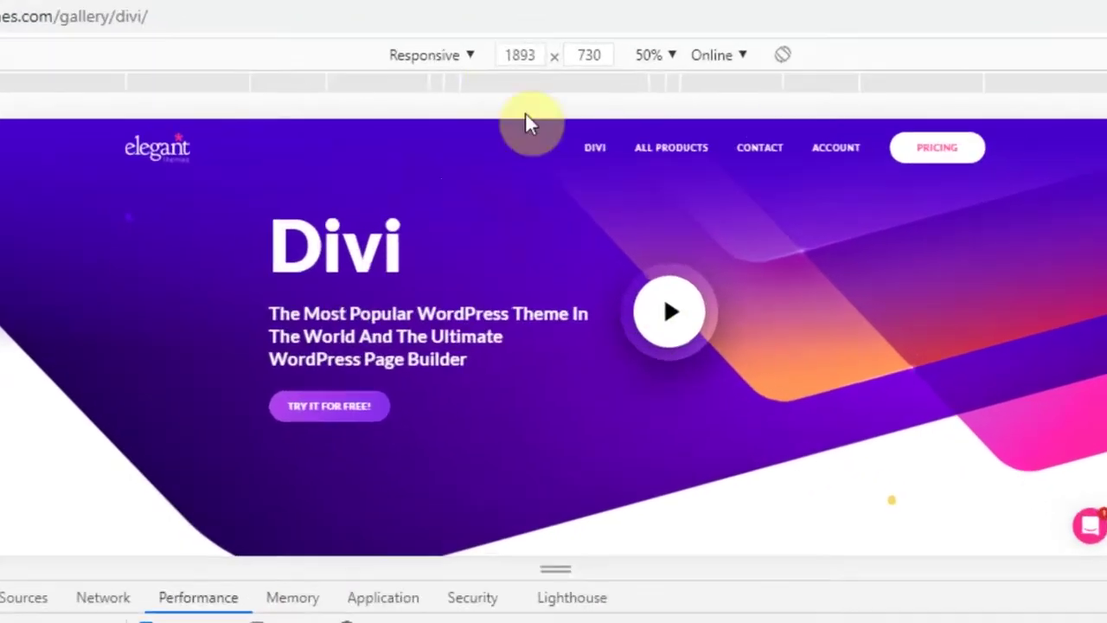
click(474, 57)
click(441, 519)
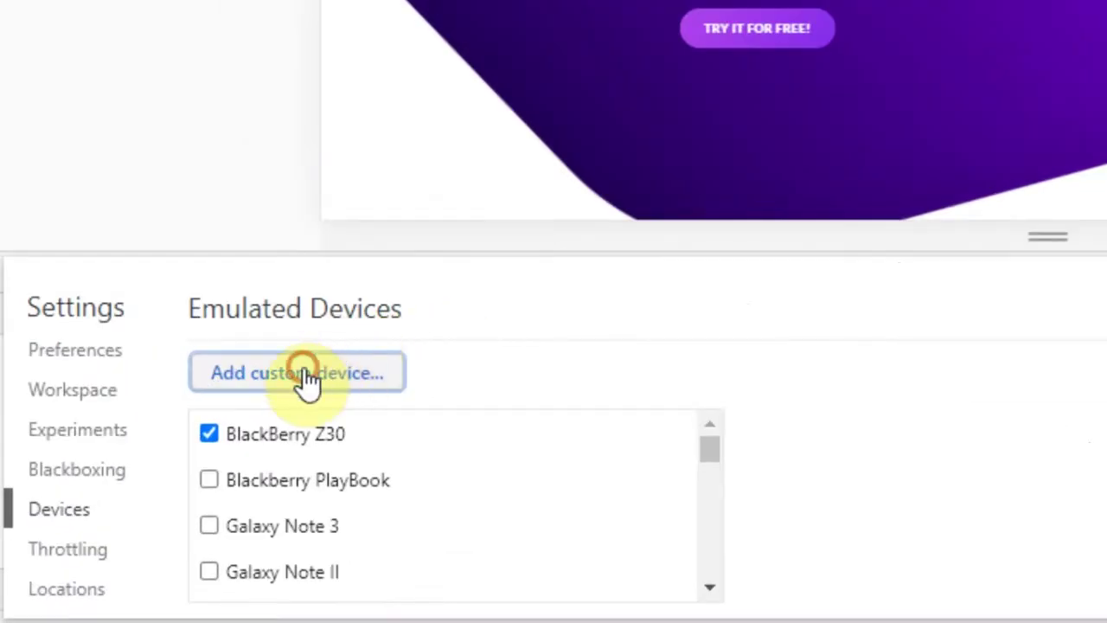
click(307, 378)
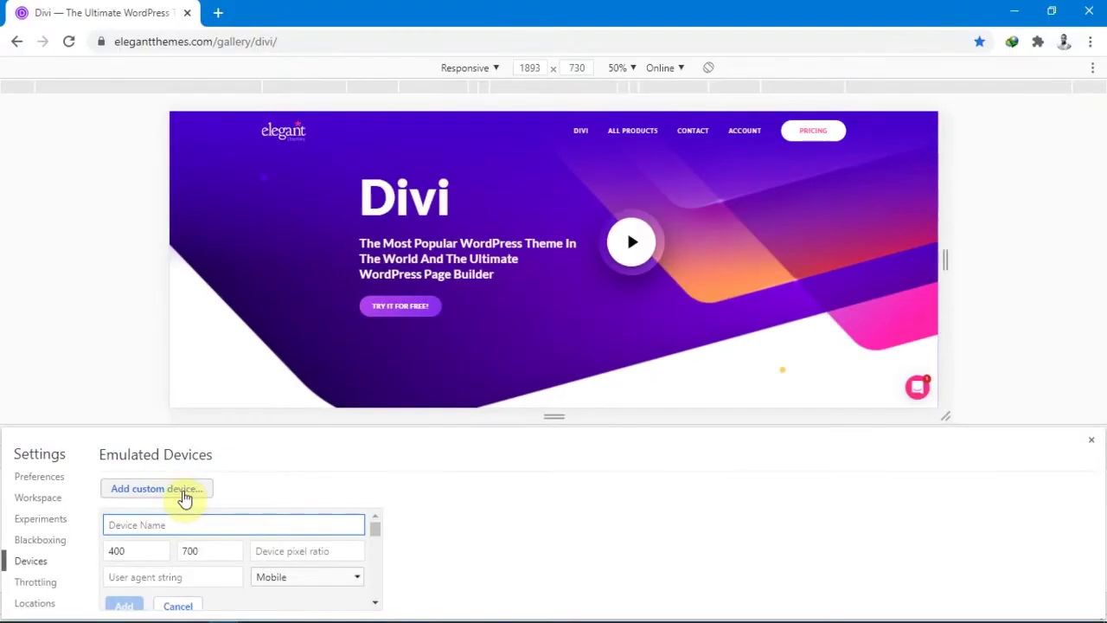
Switch to Photoshop and open the Computer layer's smart object, including the nested Your Design smart object
mouse_move(288, 616)
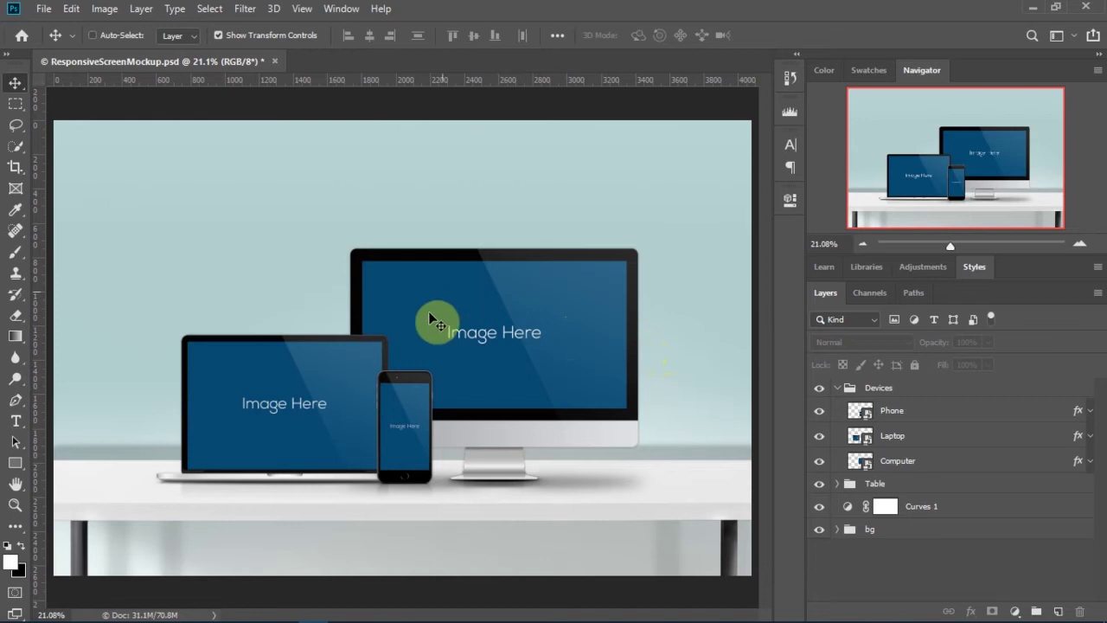
click(868, 467)
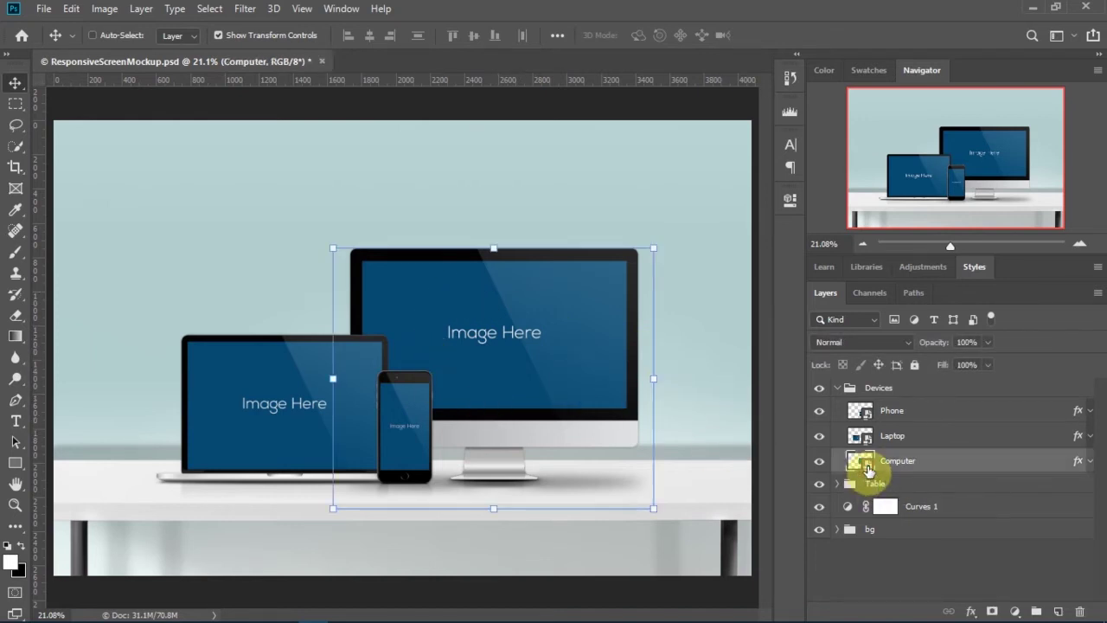
double_click(865, 462)
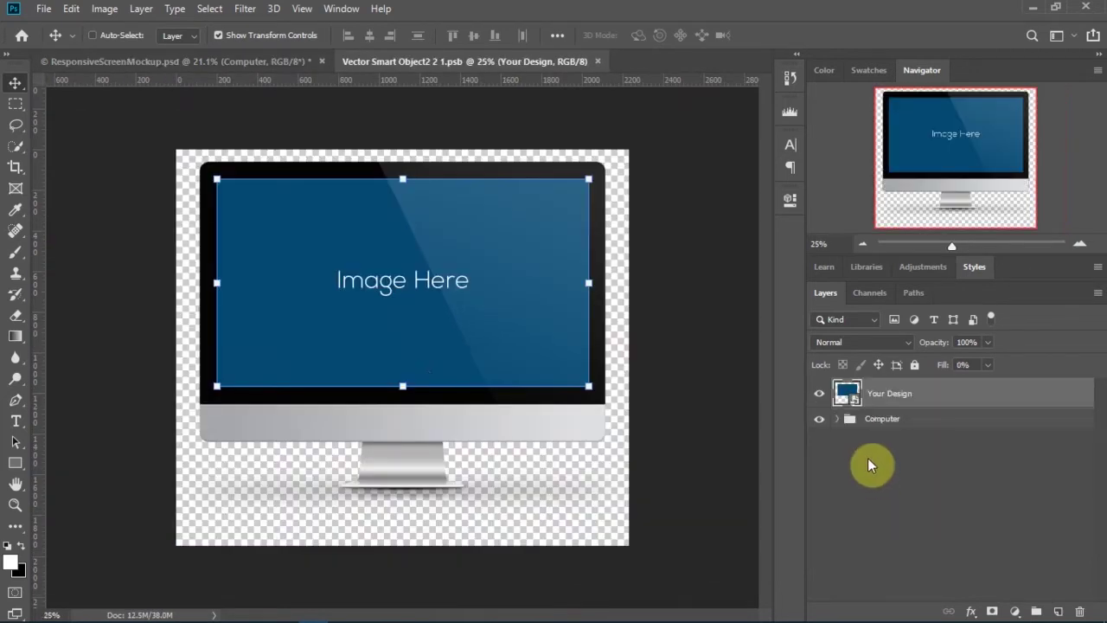
double_click(852, 398)
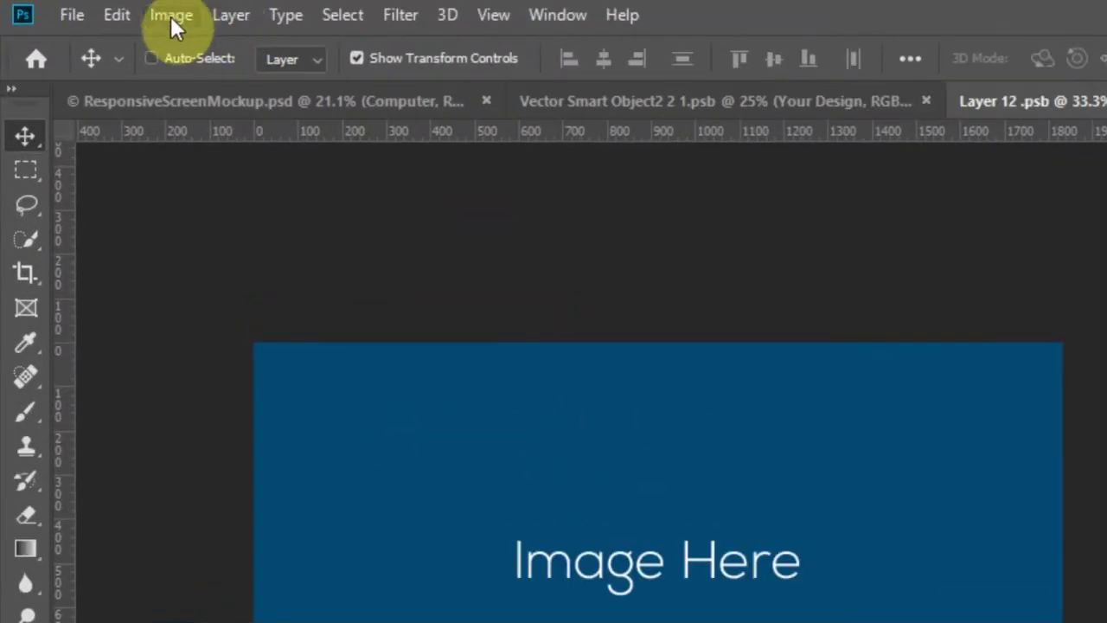
Check the pixel width and height of the computer screen design in the Image Size dialog
click(171, 17)
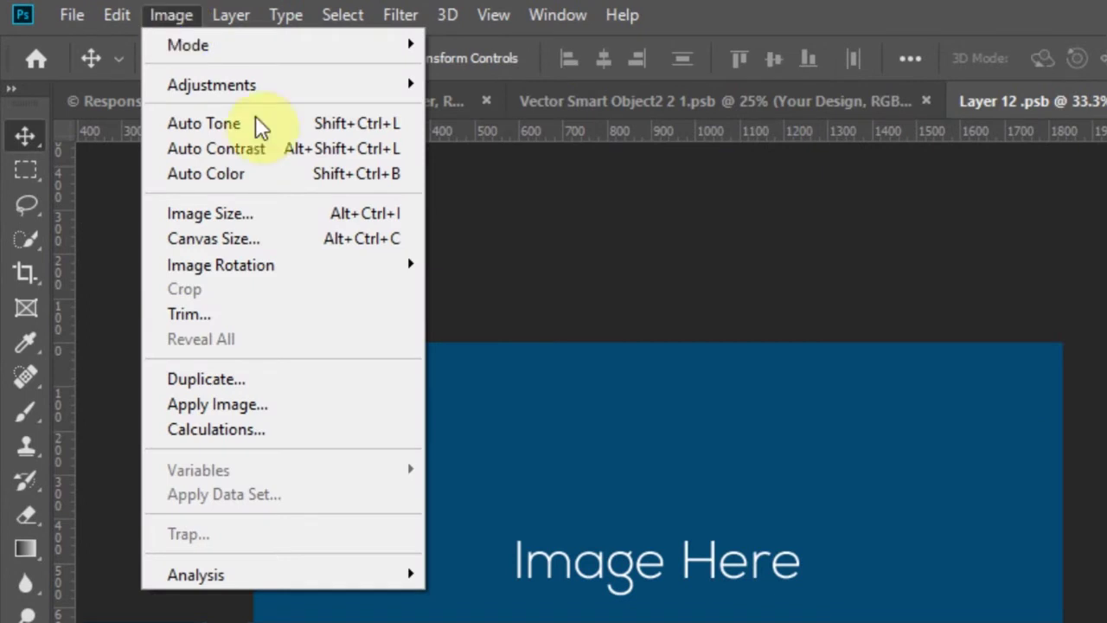
click(255, 213)
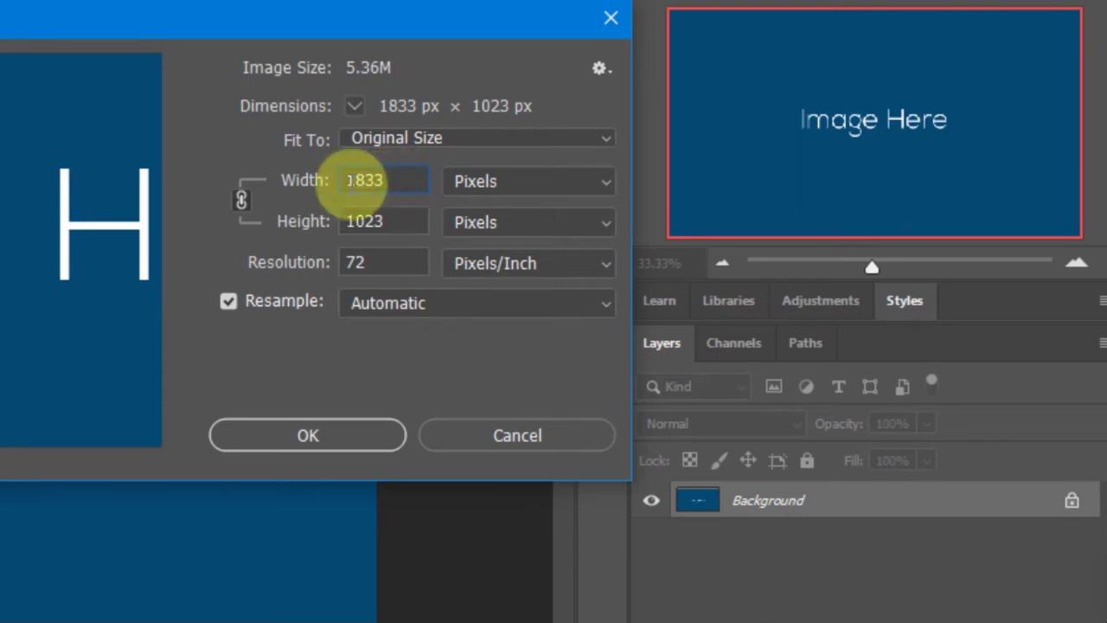
click(389, 221)
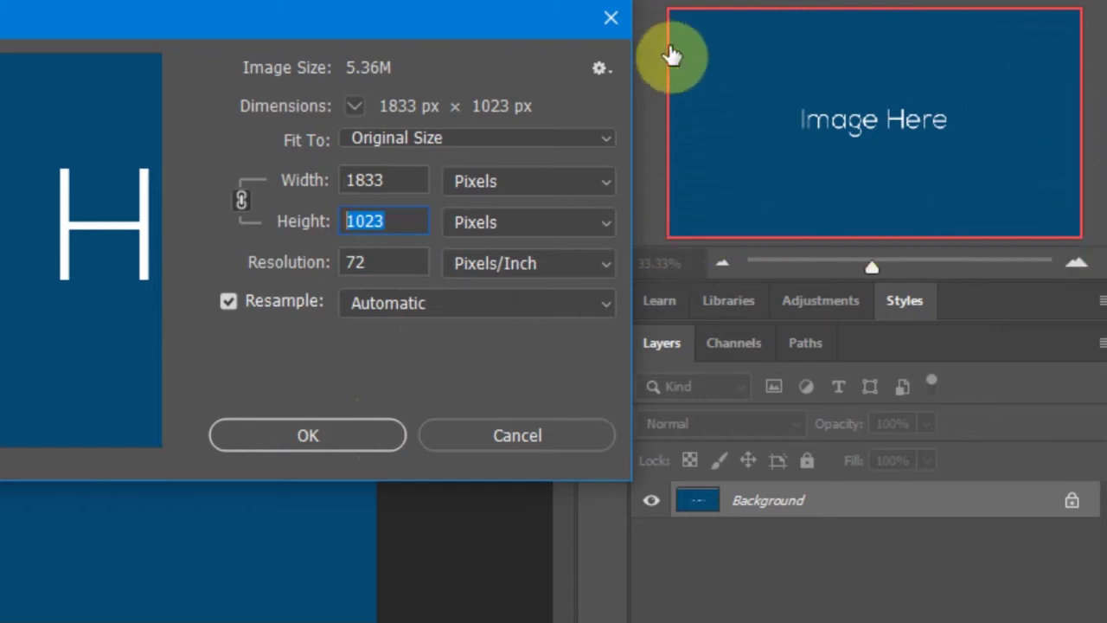
drag(358, 185, 358, 222)
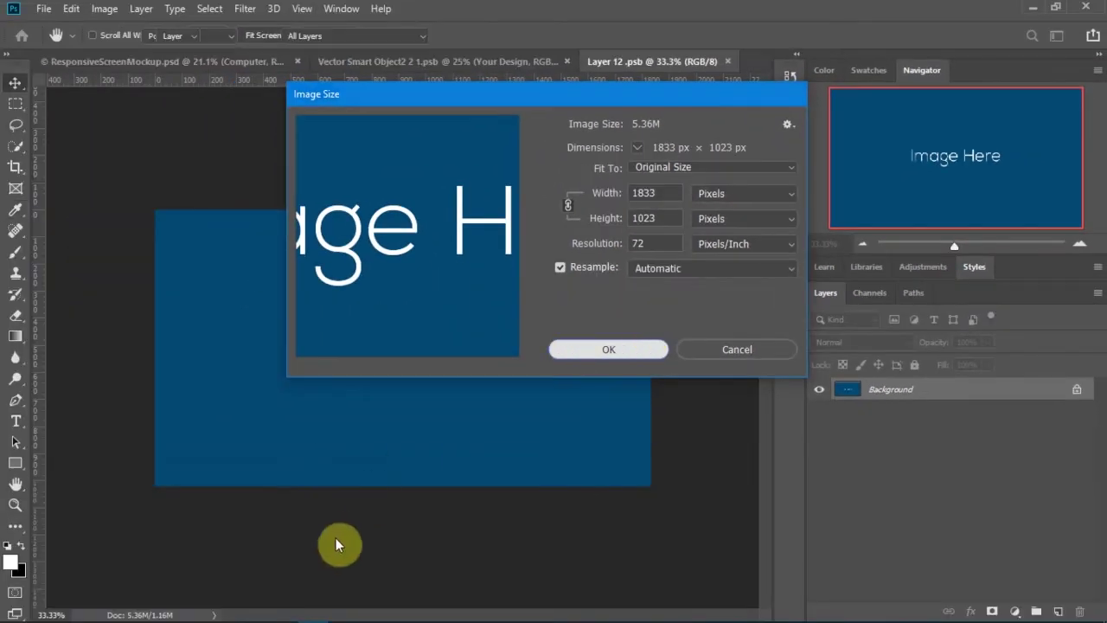
key(Return)
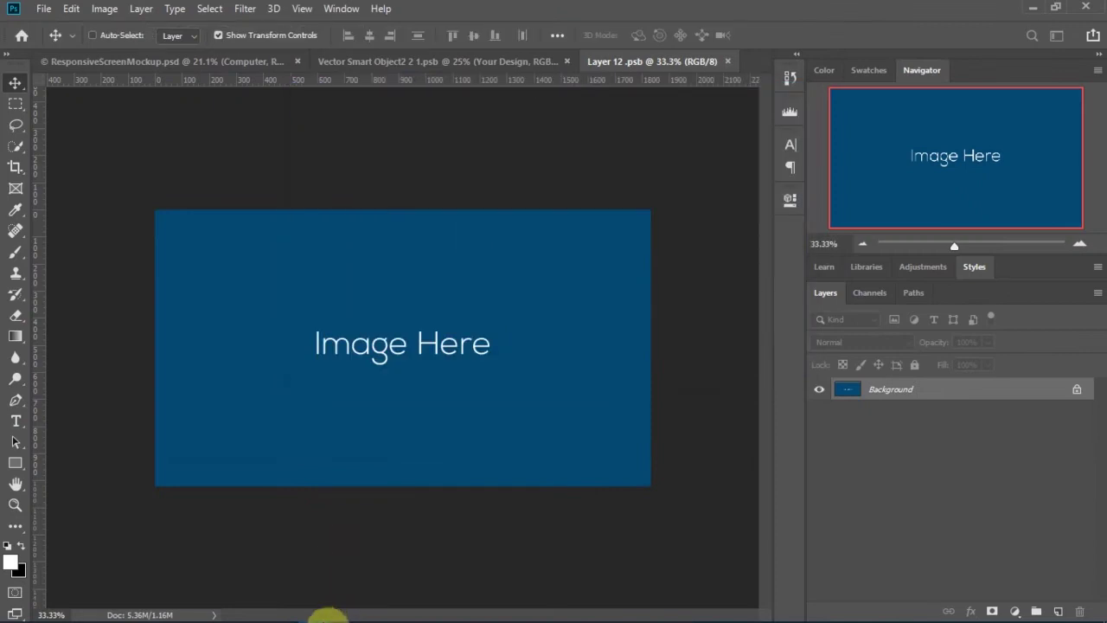
Switch to Chrome and set the custom device to 1833 by 1023 with the Desktop user agent type
mouse_move(297, 614)
click(225, 611)
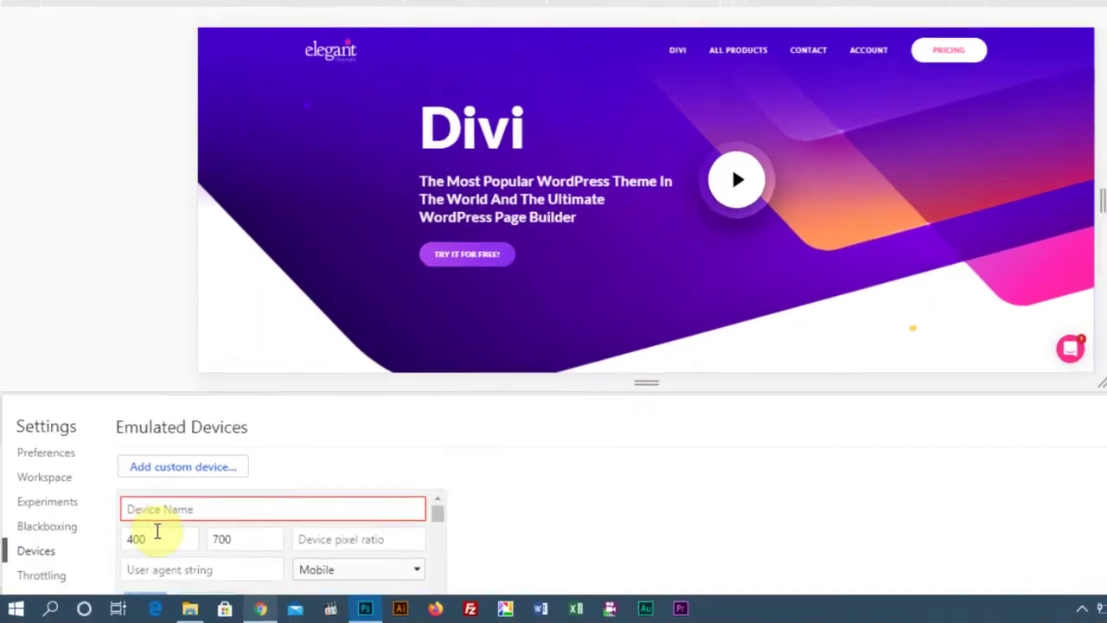
drag(132, 551, 102, 554)
text(1833)
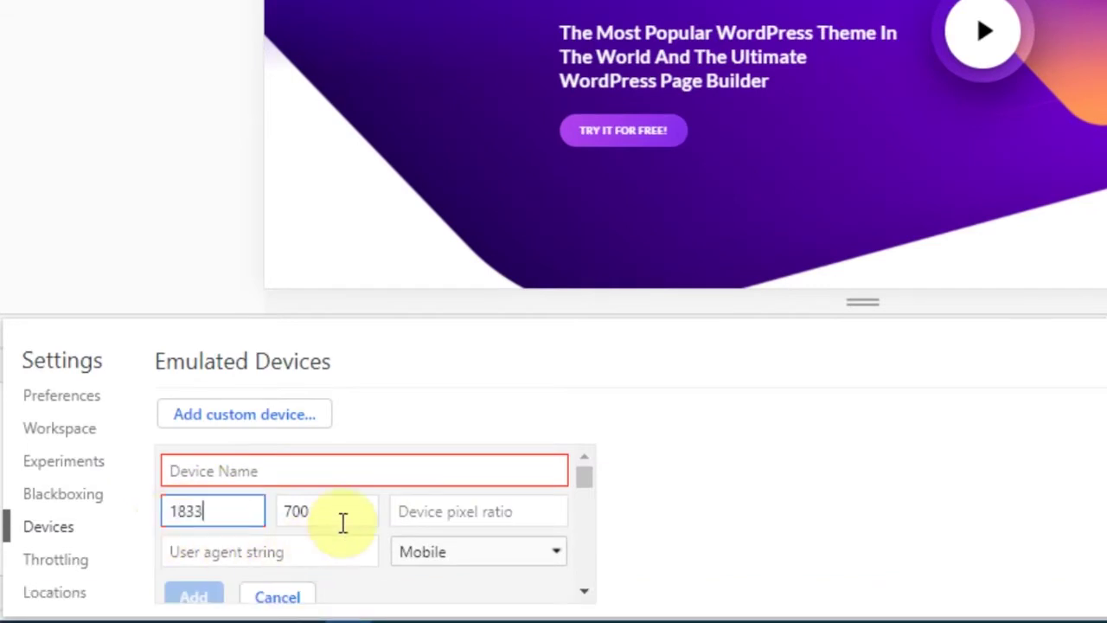
click(282, 511)
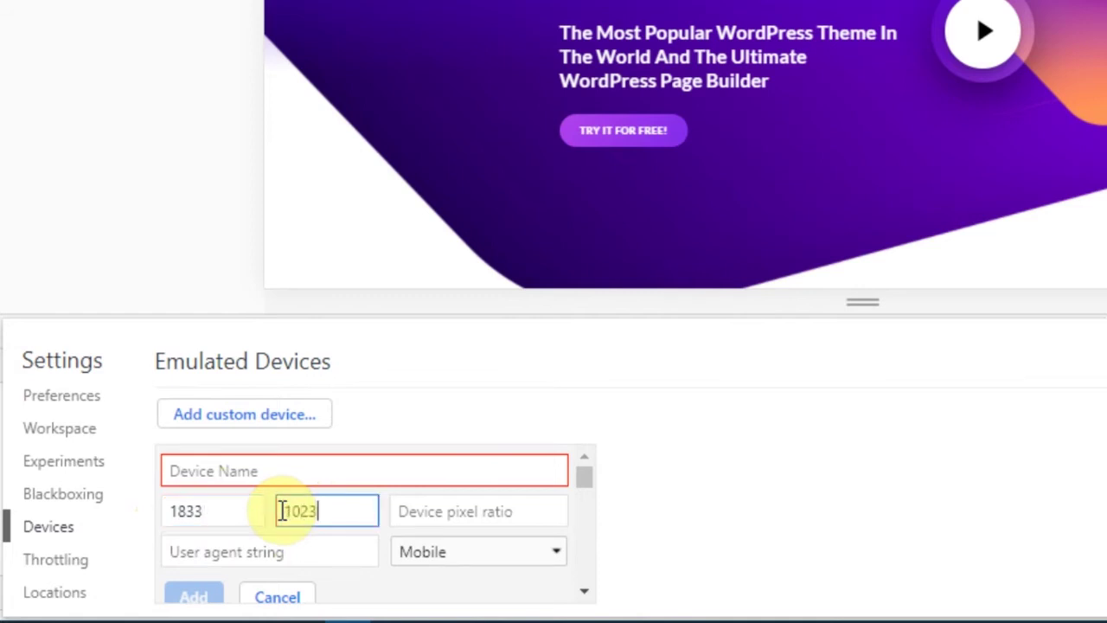
click(554, 554)
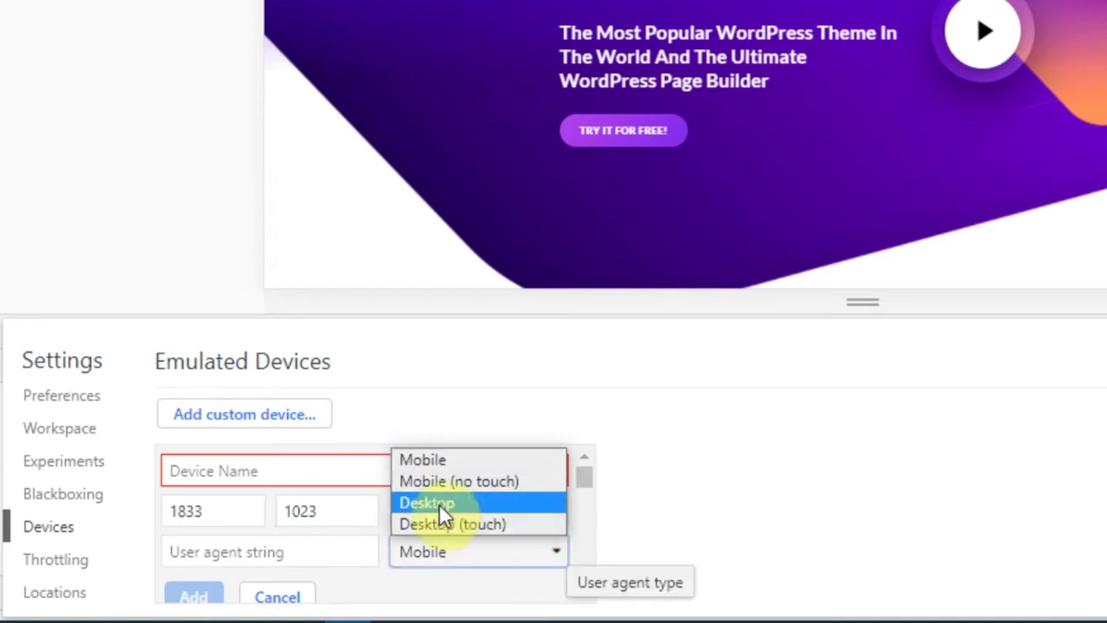
click(439, 504)
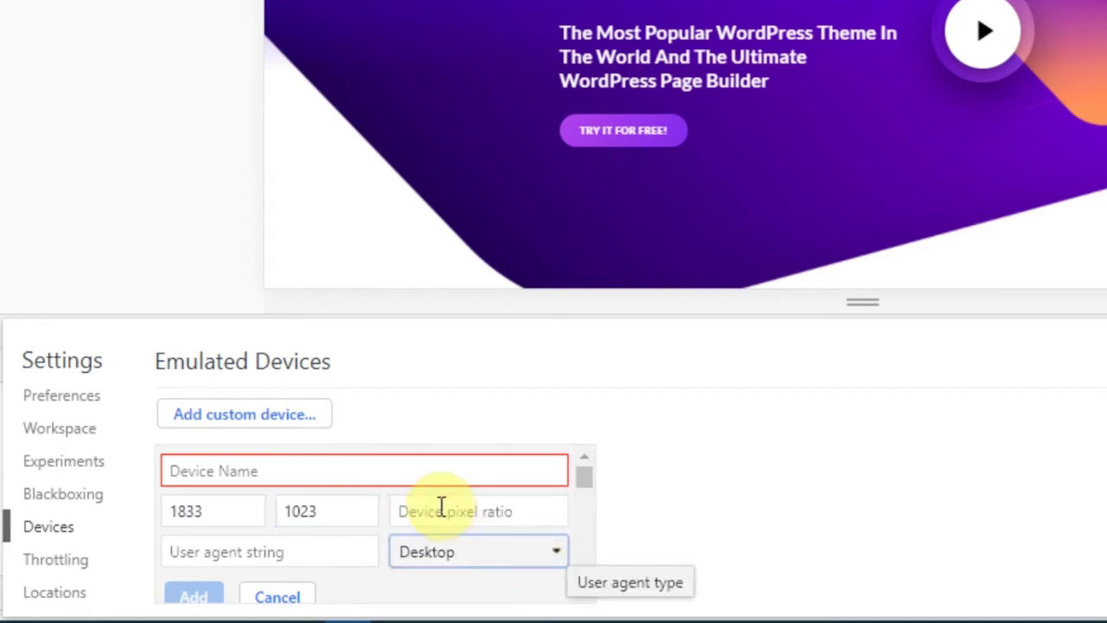
Name the custom device 1833x1023 and add it to the emulated devices
click(315, 470)
text(1833x1023)
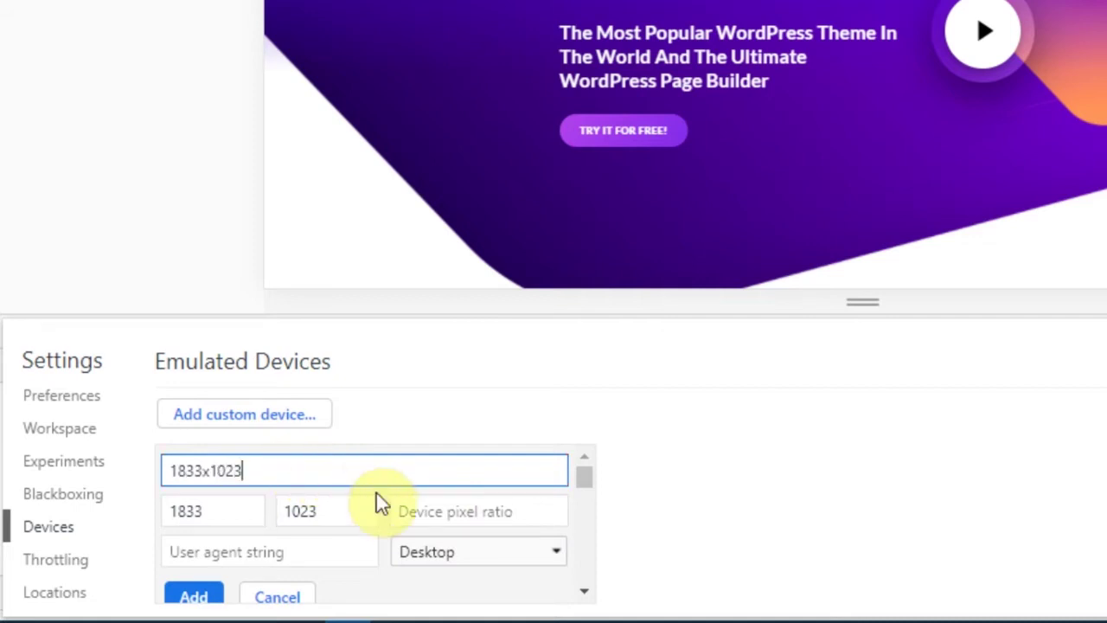
click(213, 596)
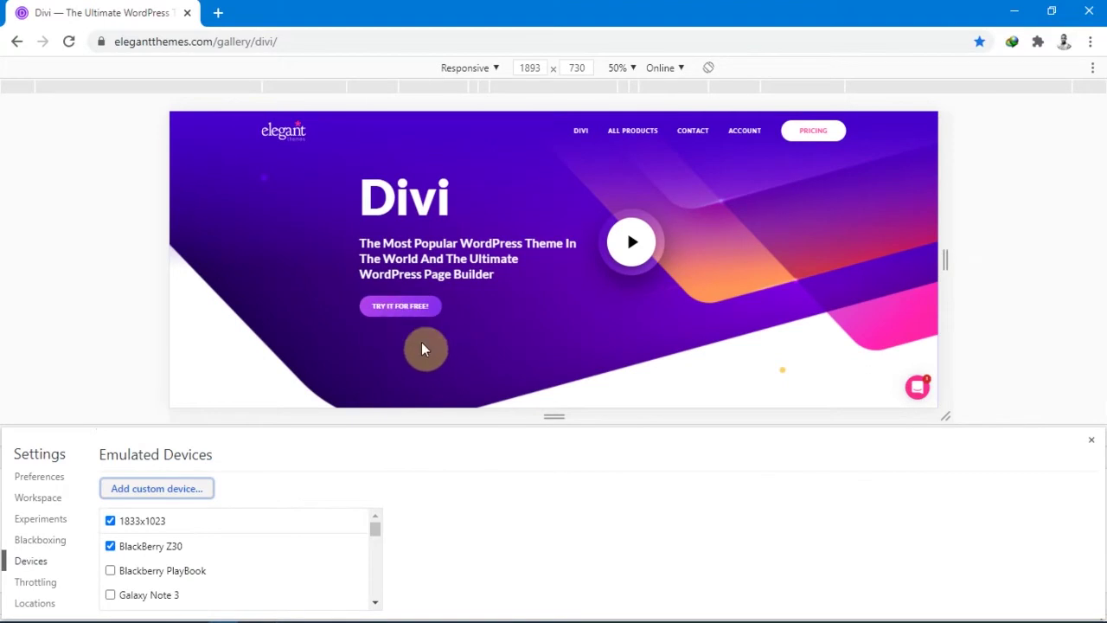
Emulate the page on the 1833x1023 device, enlarge the preview area and set its zoom to 44%
click(495, 69)
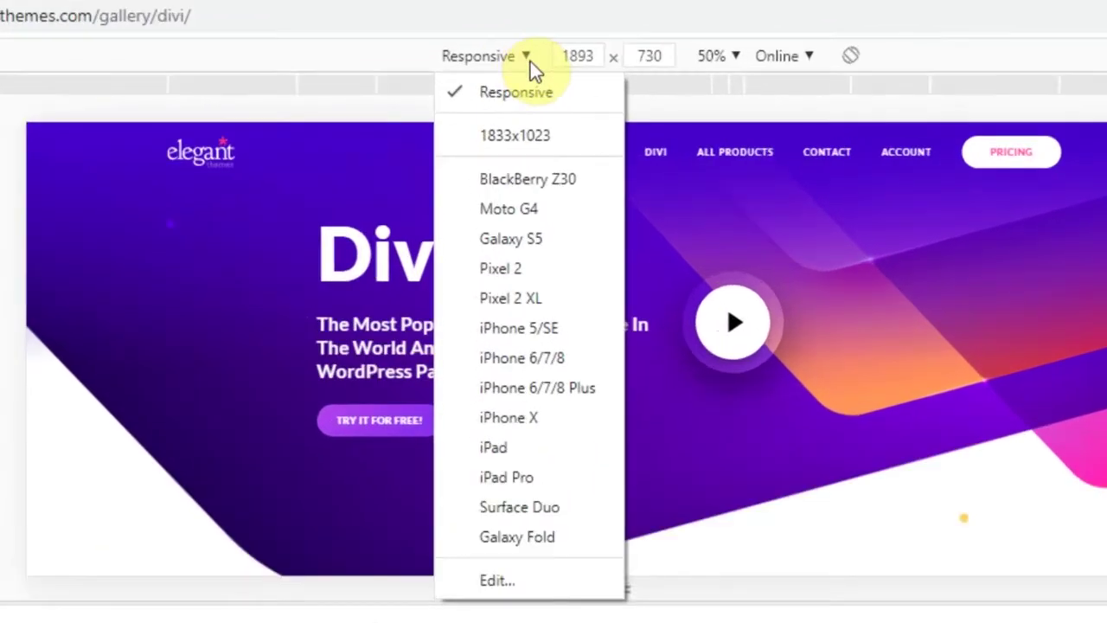
click(532, 133)
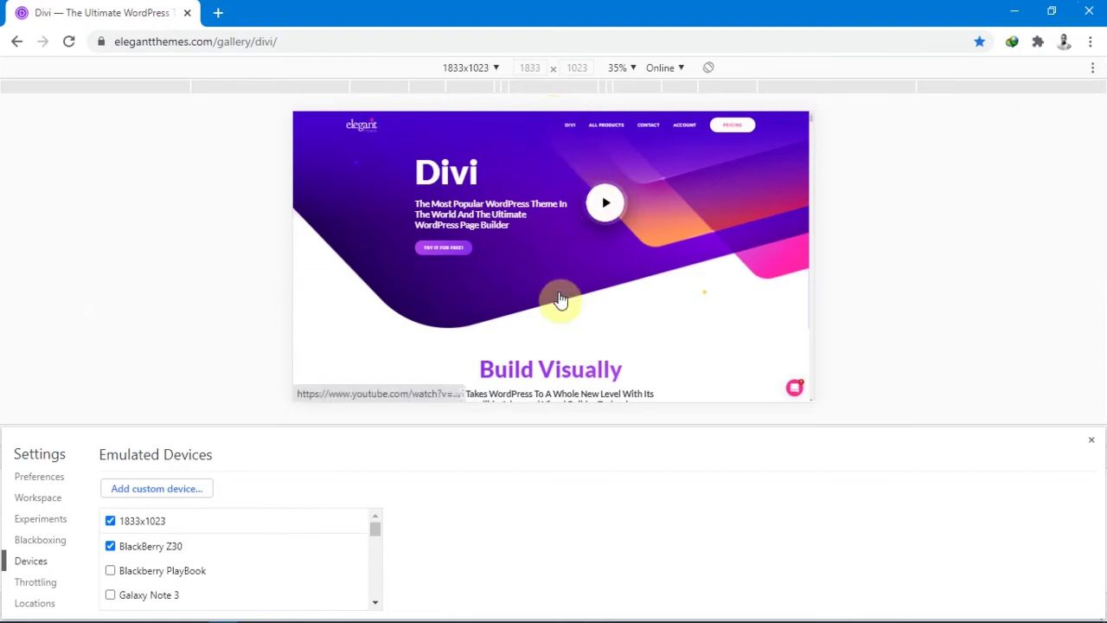
drag(586, 425, 595, 501)
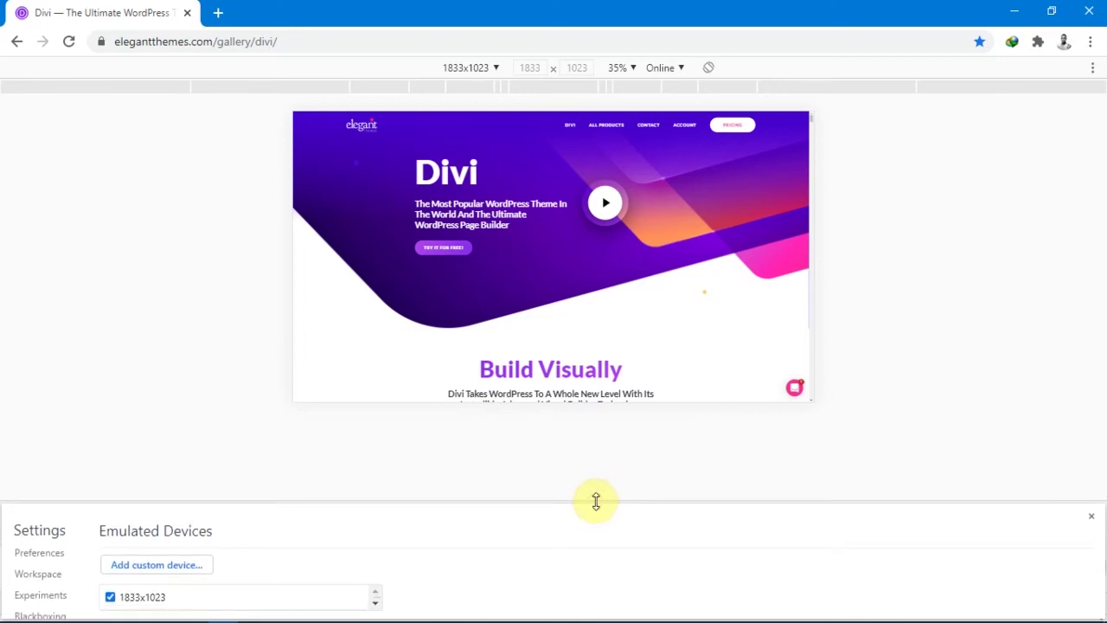
click(636, 70)
click(653, 197)
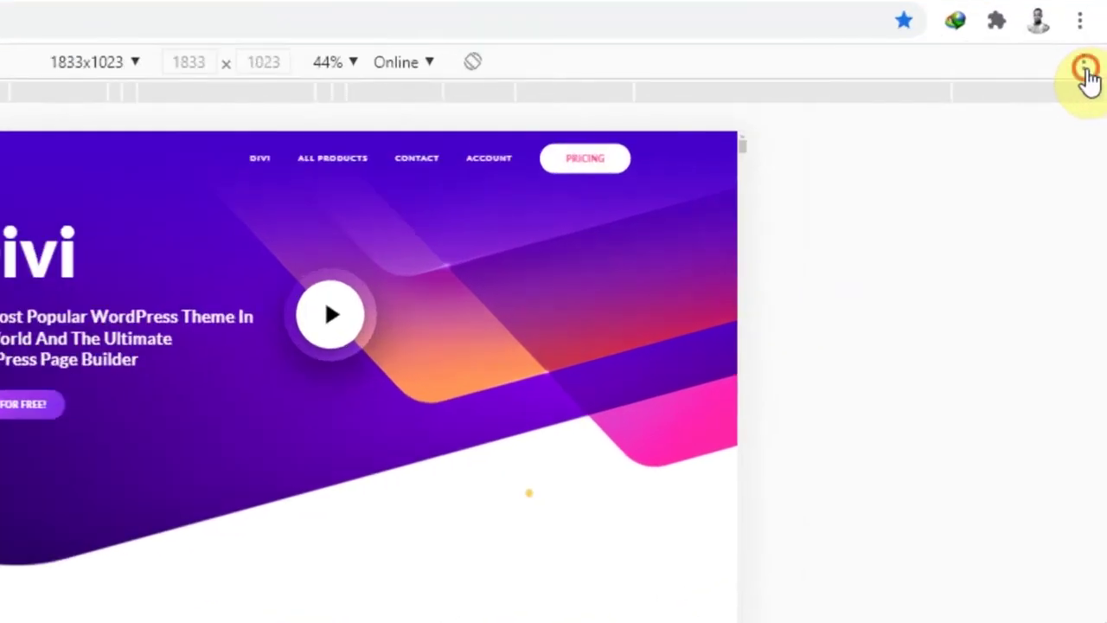
Capture a screenshot of the emulated page and show the downloaded PNG in its folder
click(1092, 67)
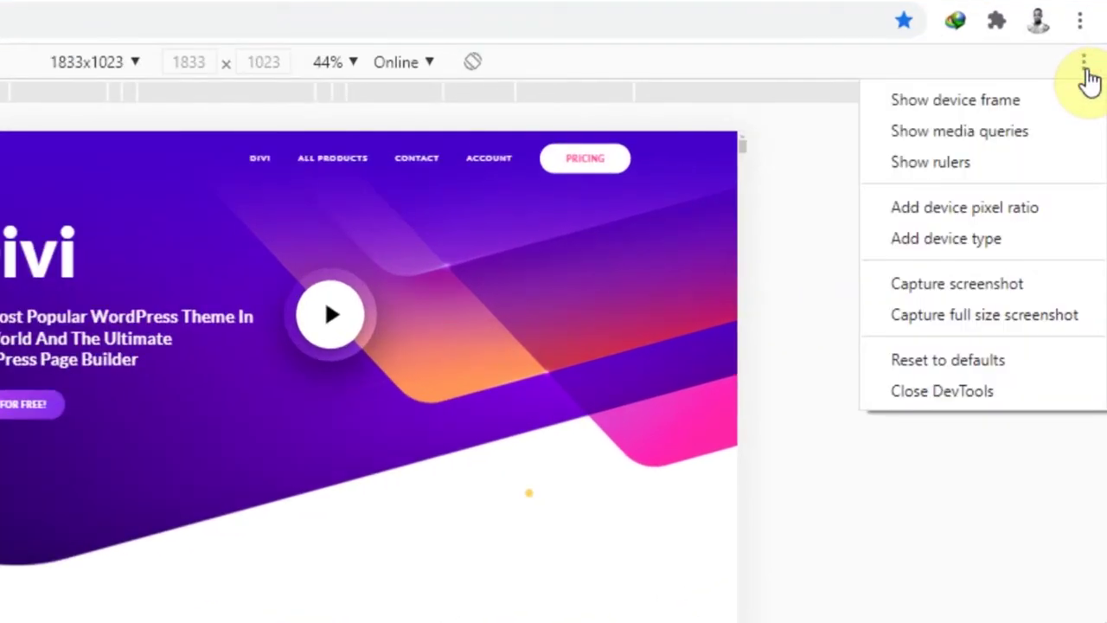
click(944, 289)
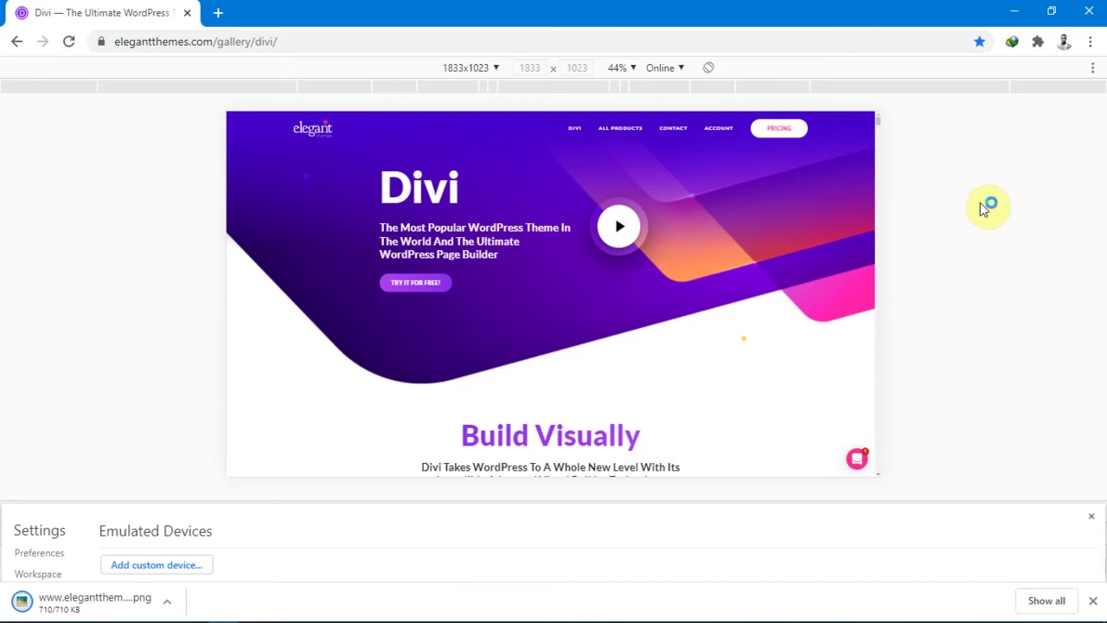
click(168, 597)
mouse_move(171, 616)
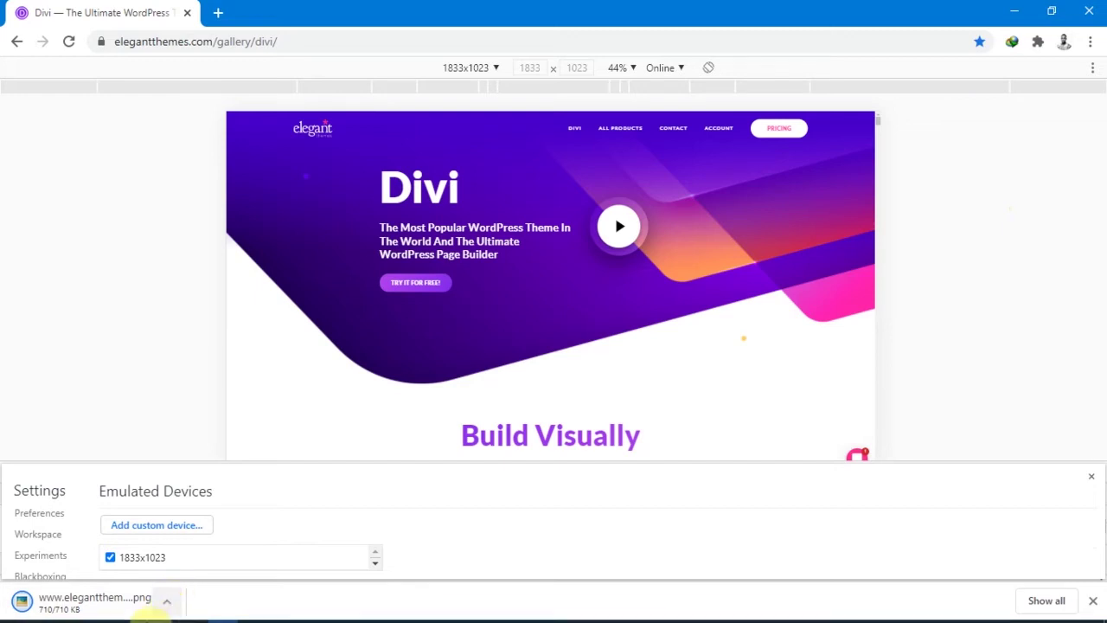
click(163, 612)
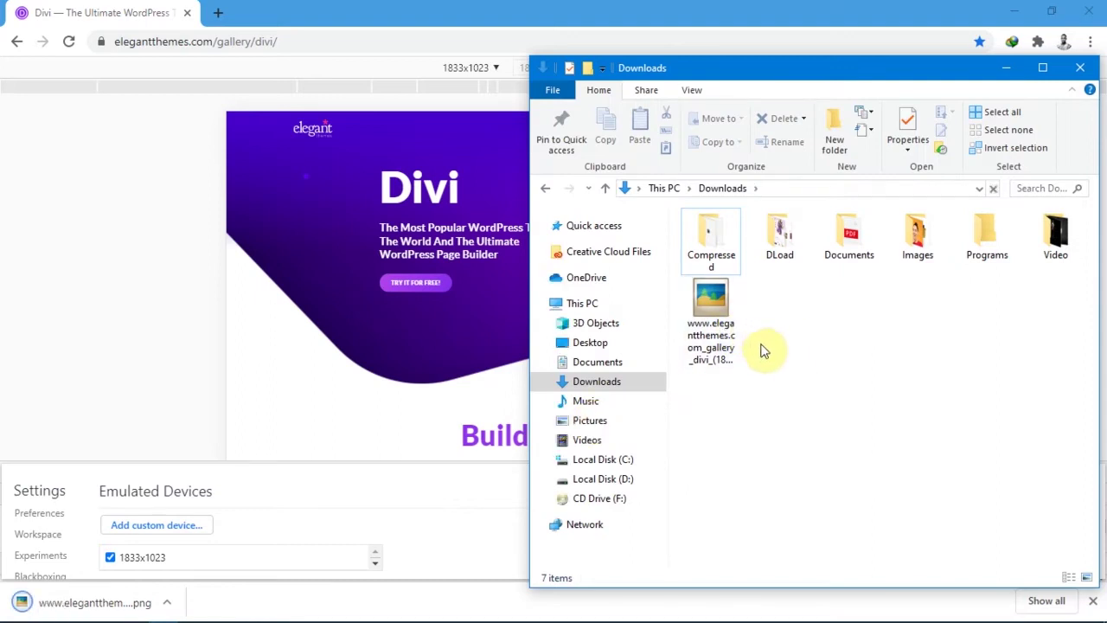
Place the downloaded Divi screenshot from the Downloads folder into Layer 12 .psb in Photoshop and commit the placement
click(719, 329)
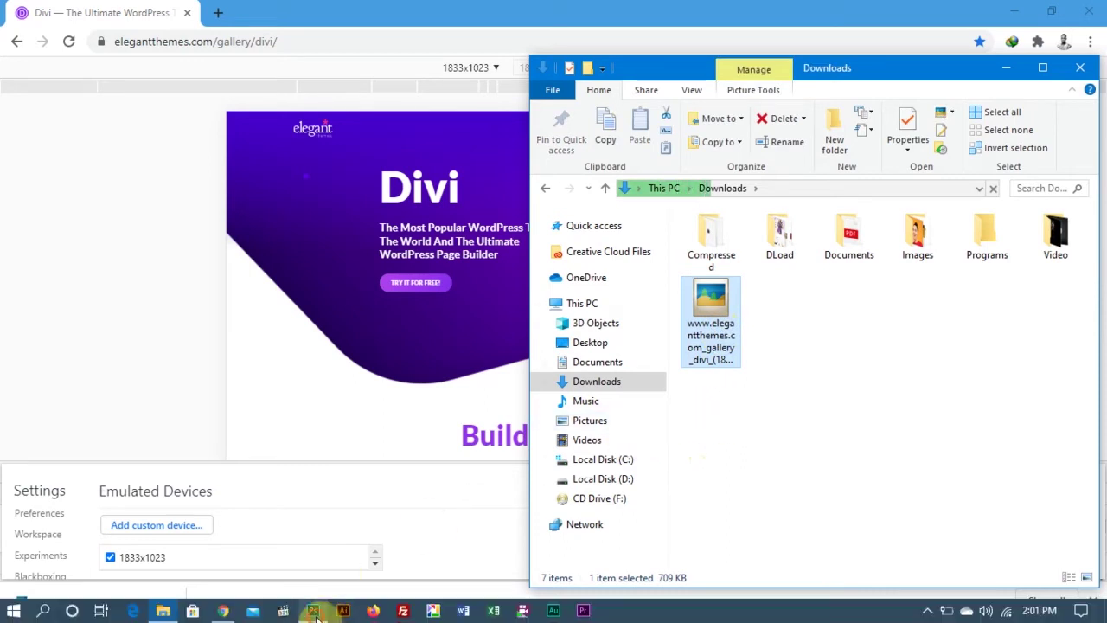
click(316, 615)
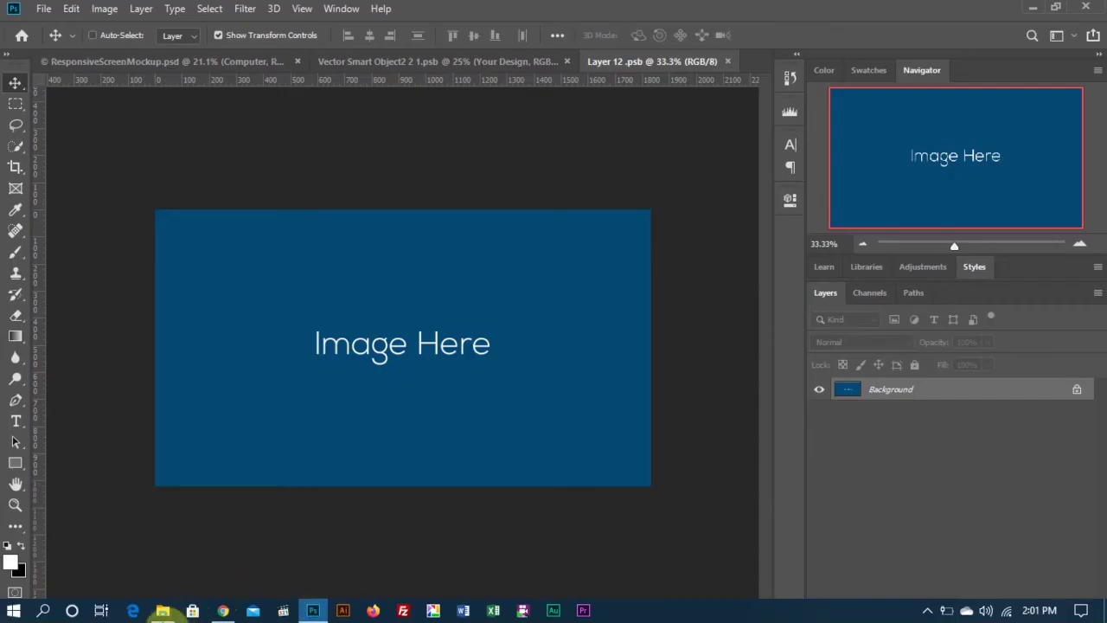
click(164, 613)
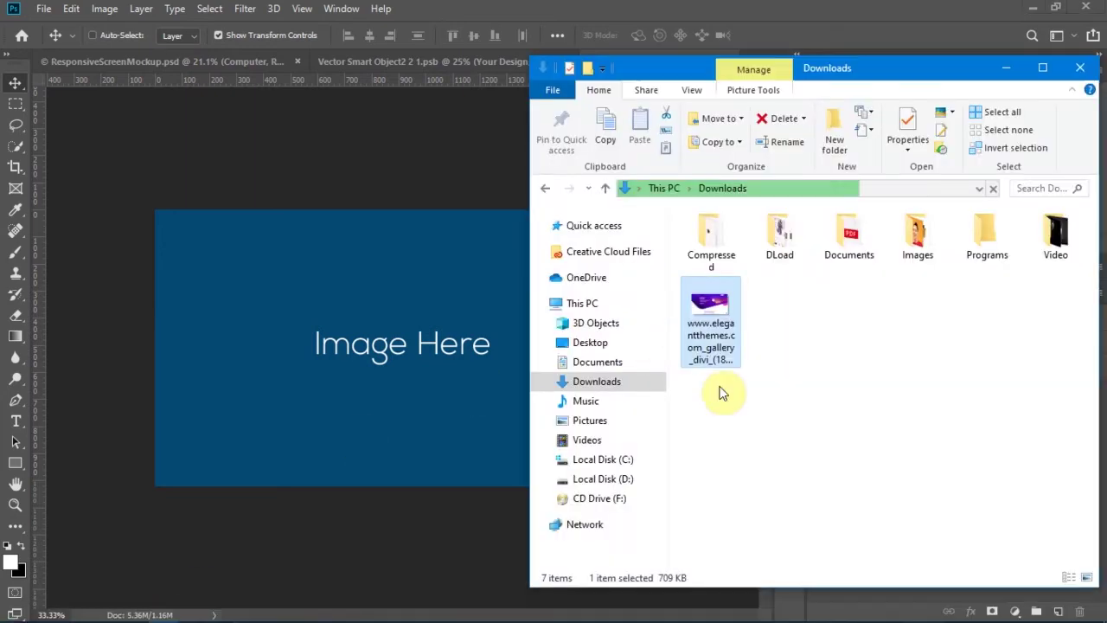
drag(713, 317, 436, 361)
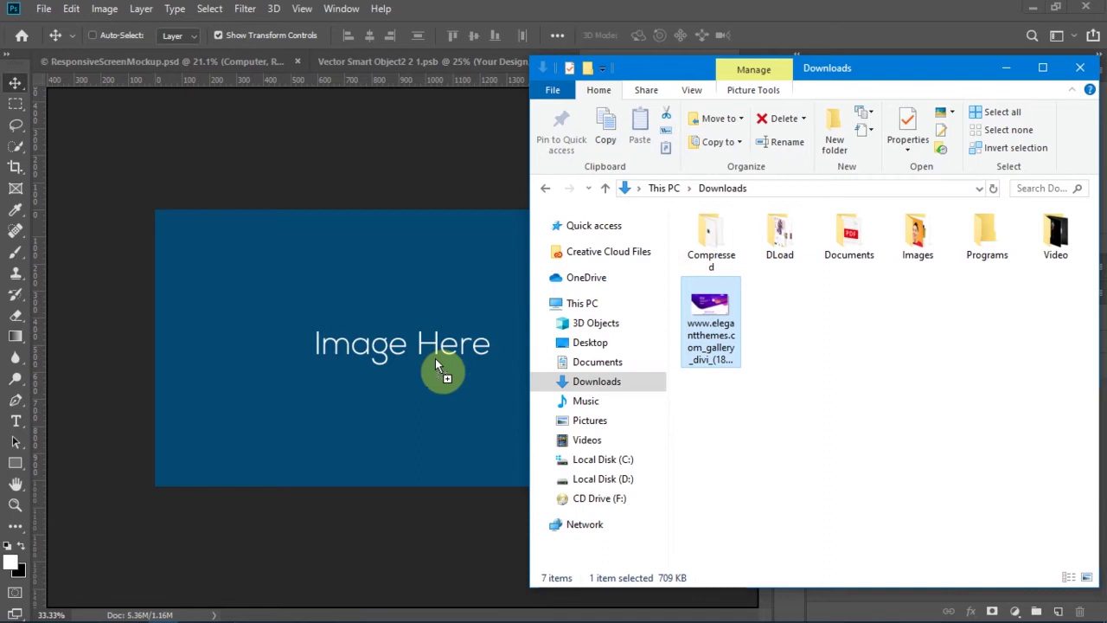
drag(435, 358, 435, 359)
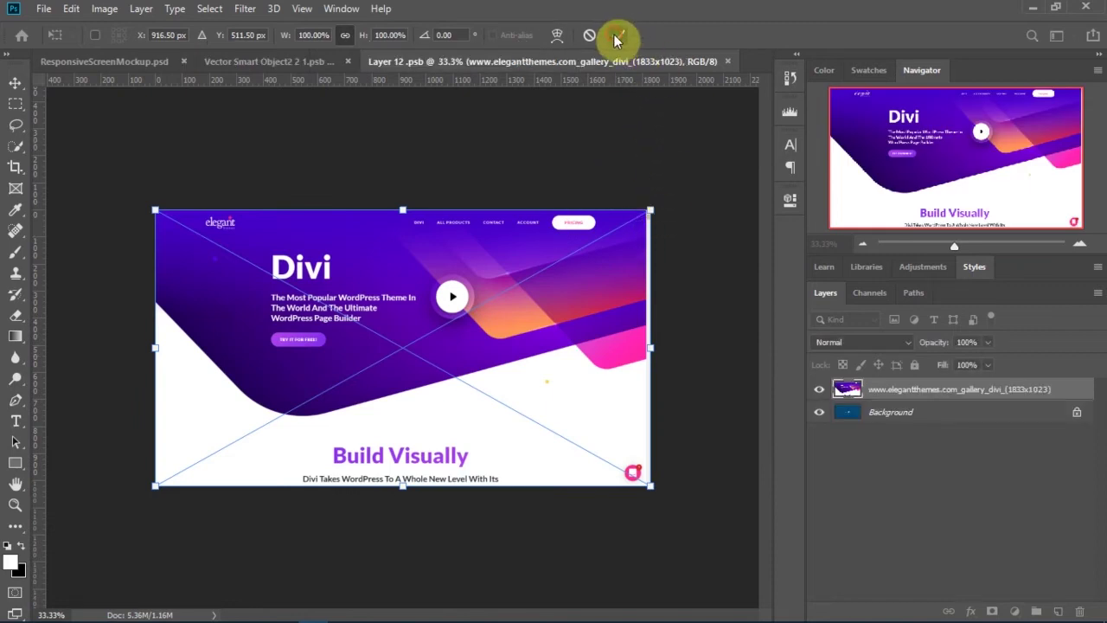
click(614, 35)
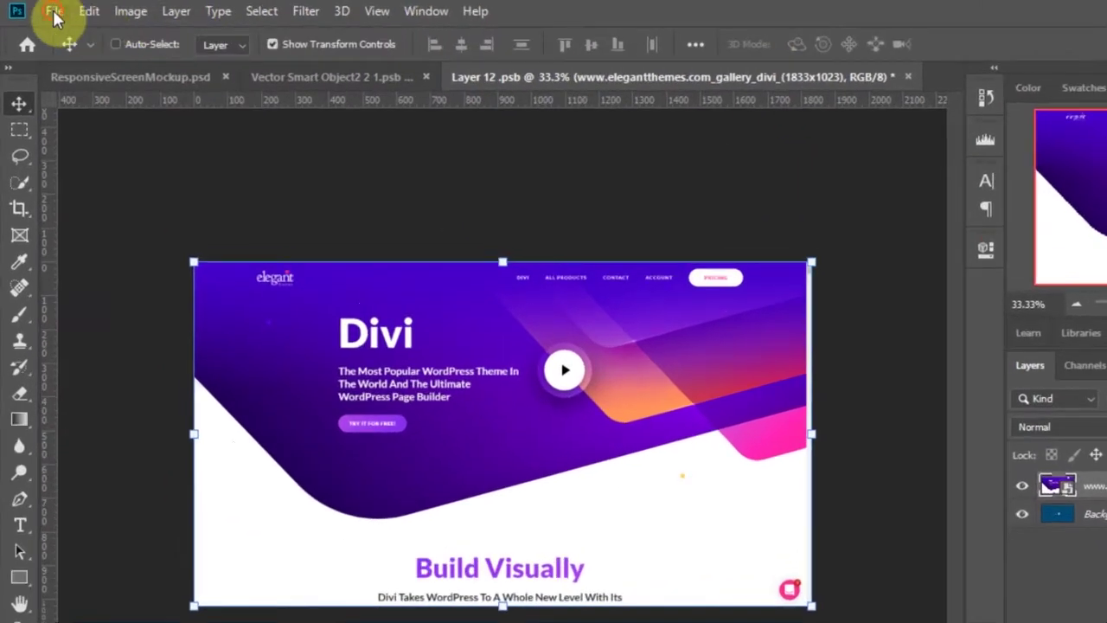
Save and close Layer 12 .psb and Vector Smart Object2 2 1.psb to update the computer in the mockup
click(43, 9)
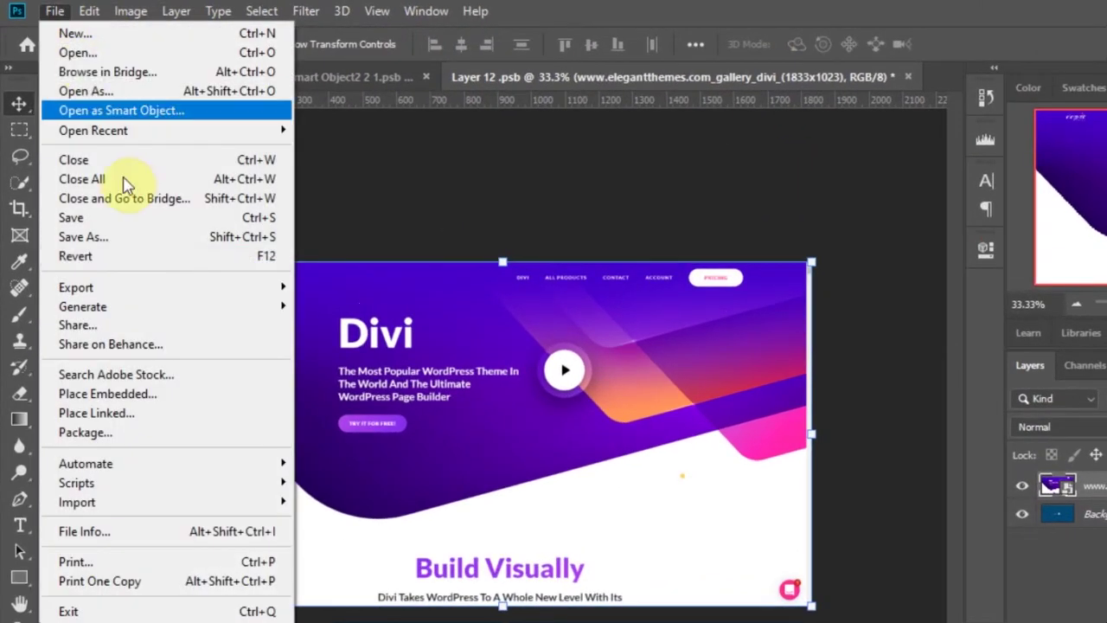
click(124, 217)
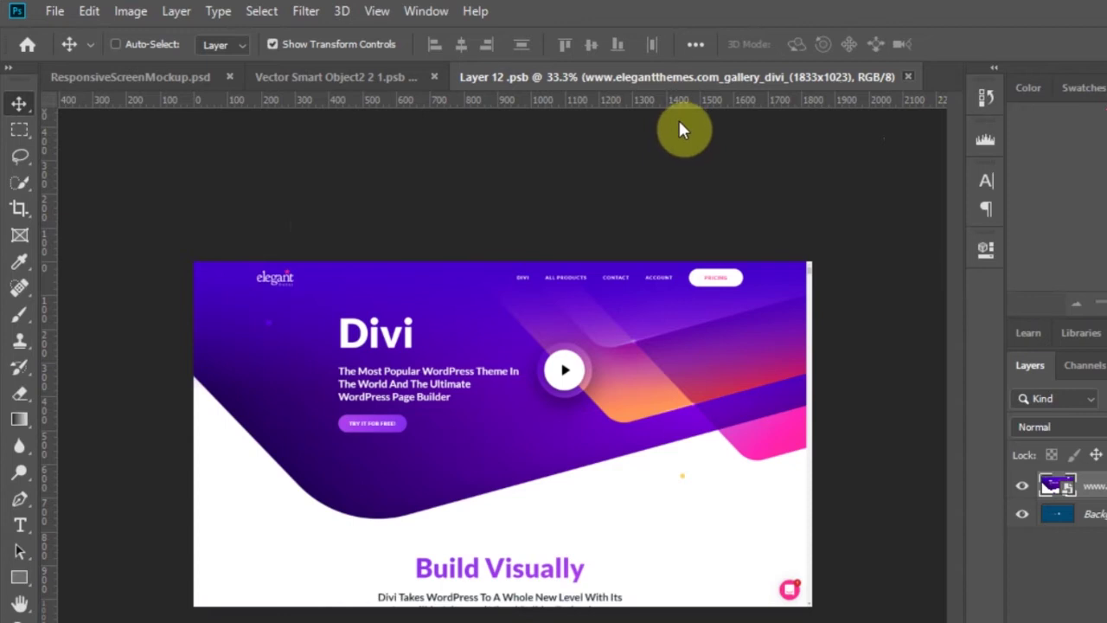
key(ctrl+w)
click(52, 11)
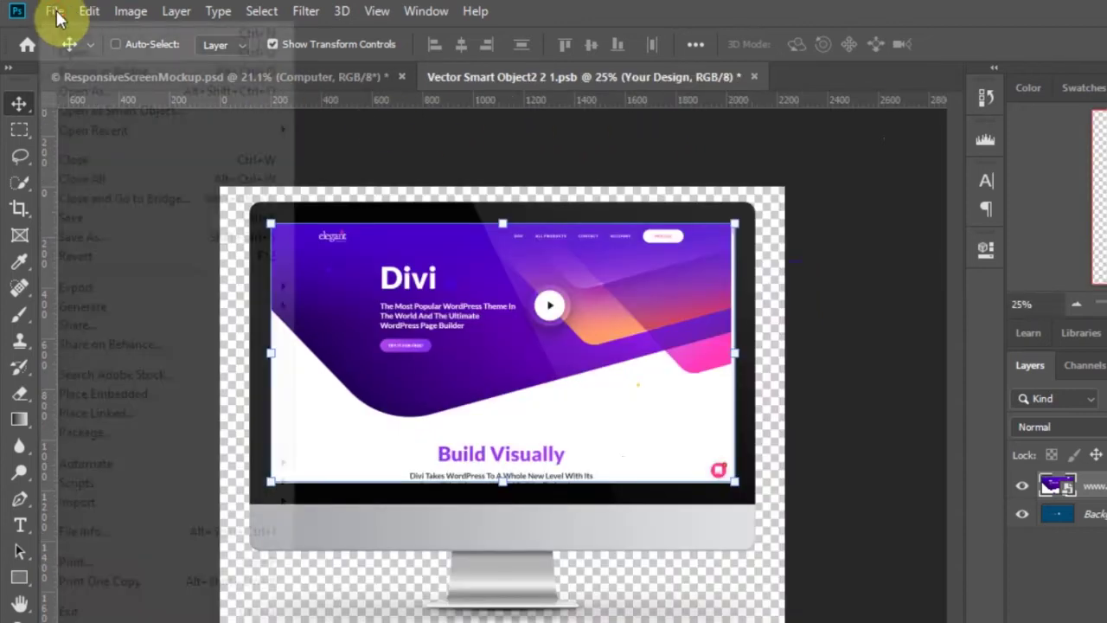
click(139, 217)
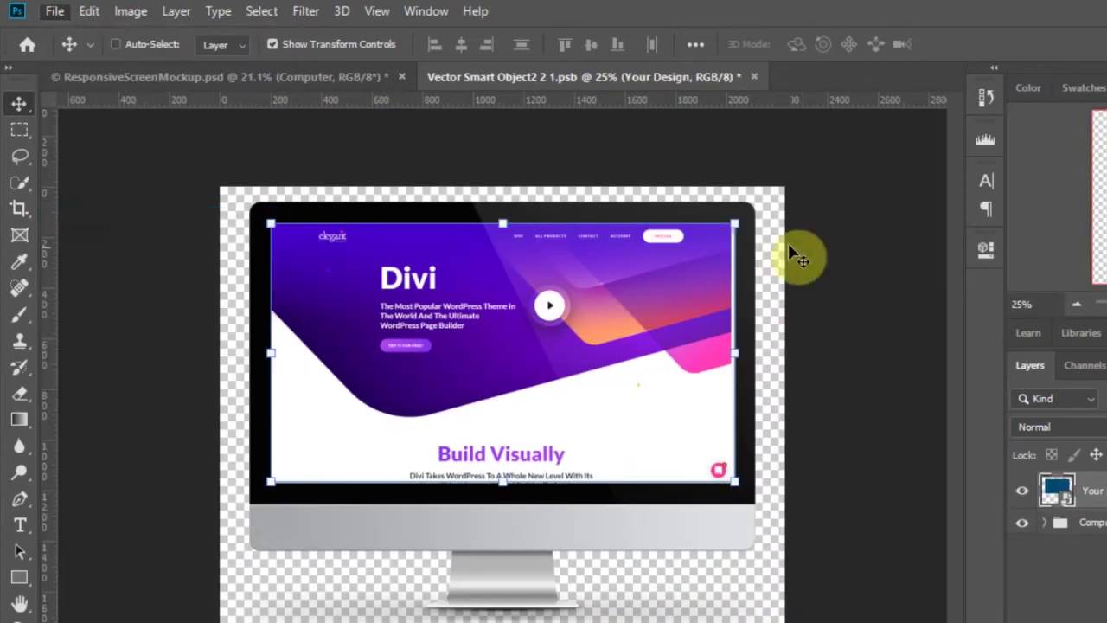
click(745, 77)
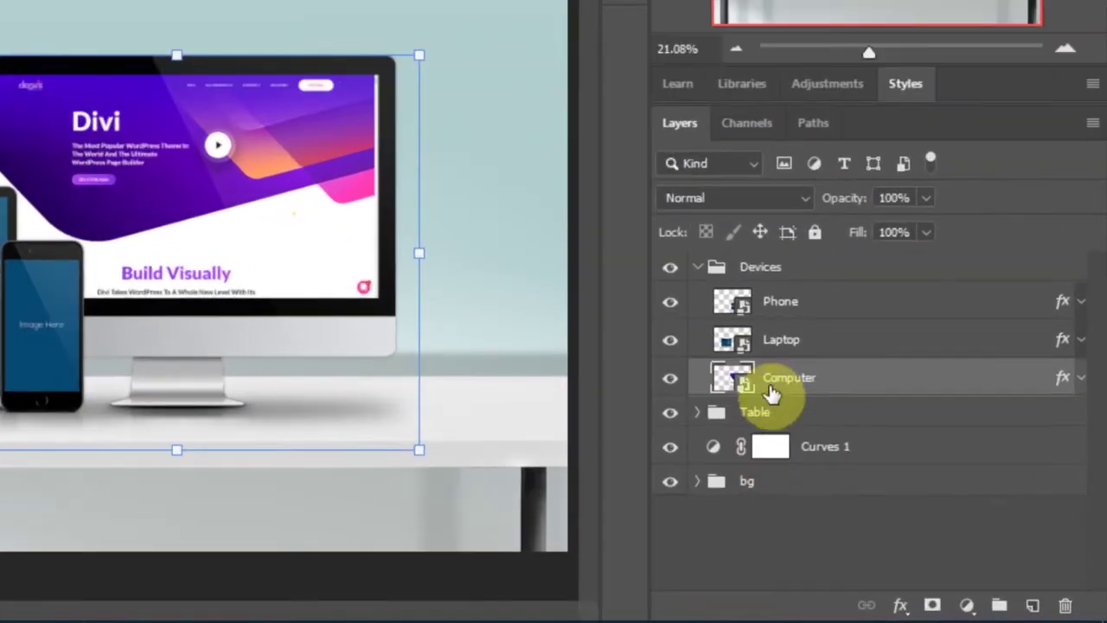
Open the Laptop smart object from the mockup and the contents of its Your Design layer
click(743, 350)
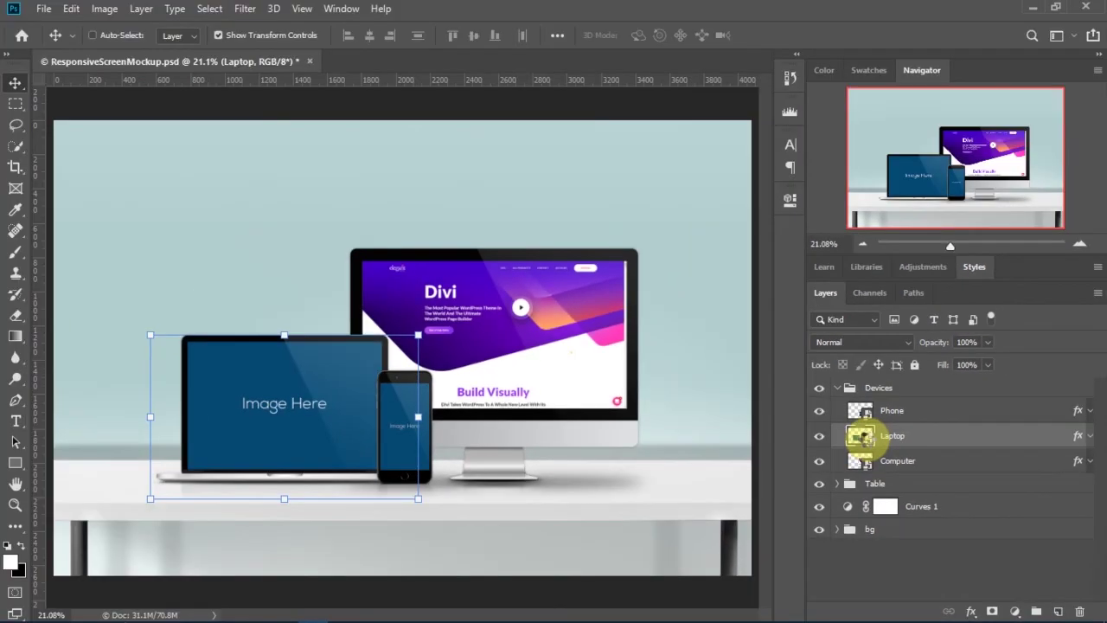
double_click(860, 437)
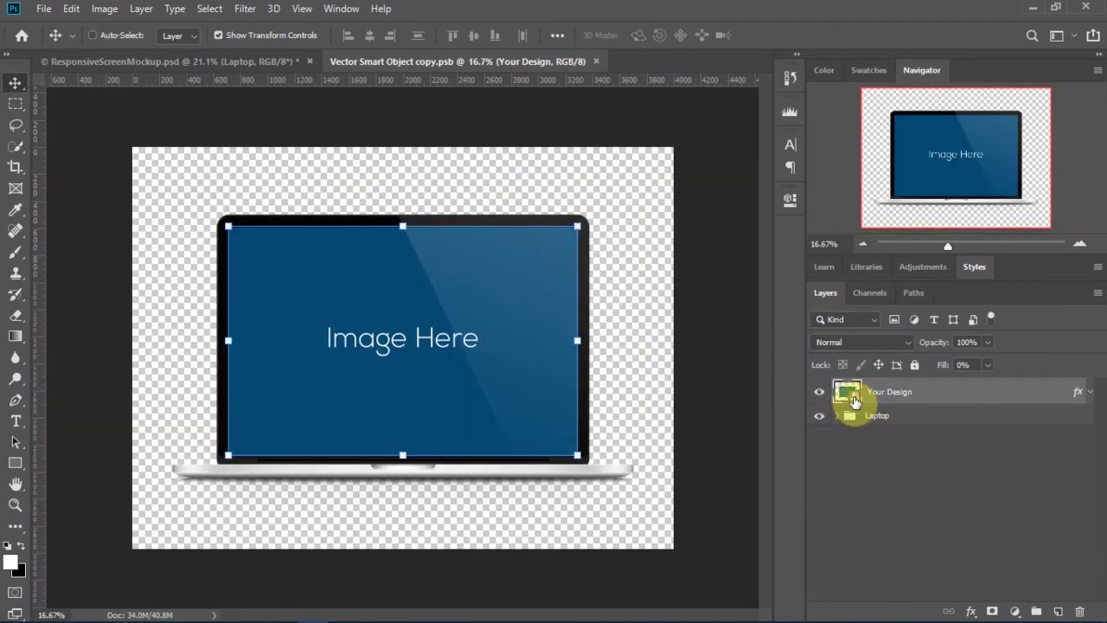
double_click(855, 399)
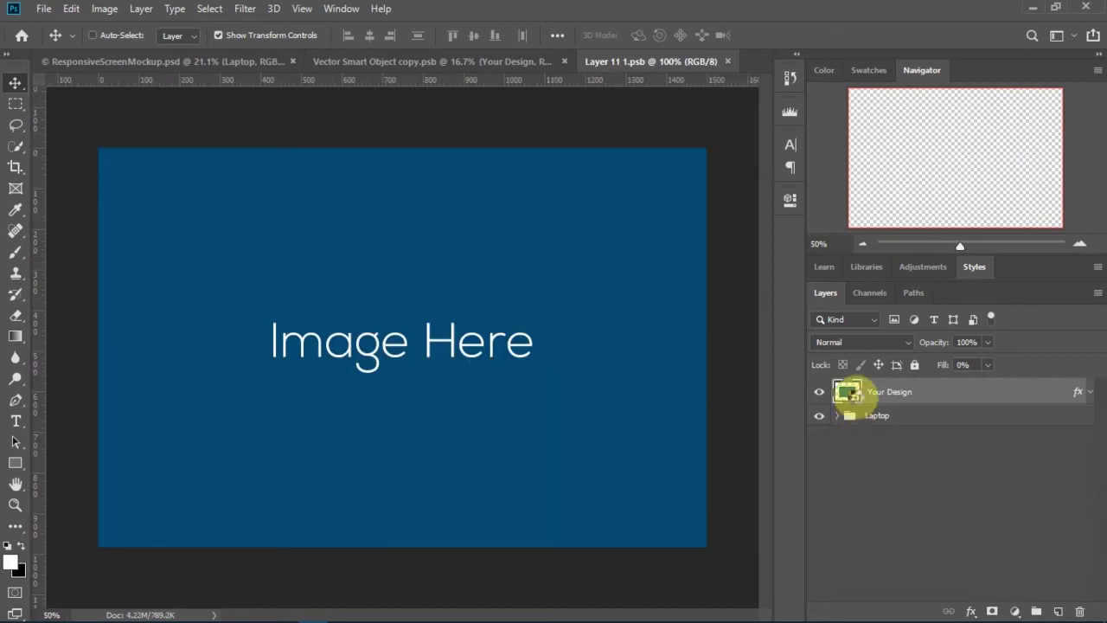
Check the pixel width and height of Layer 11 1.psb in Image Size without changing them
click(102, 10)
click(130, 131)
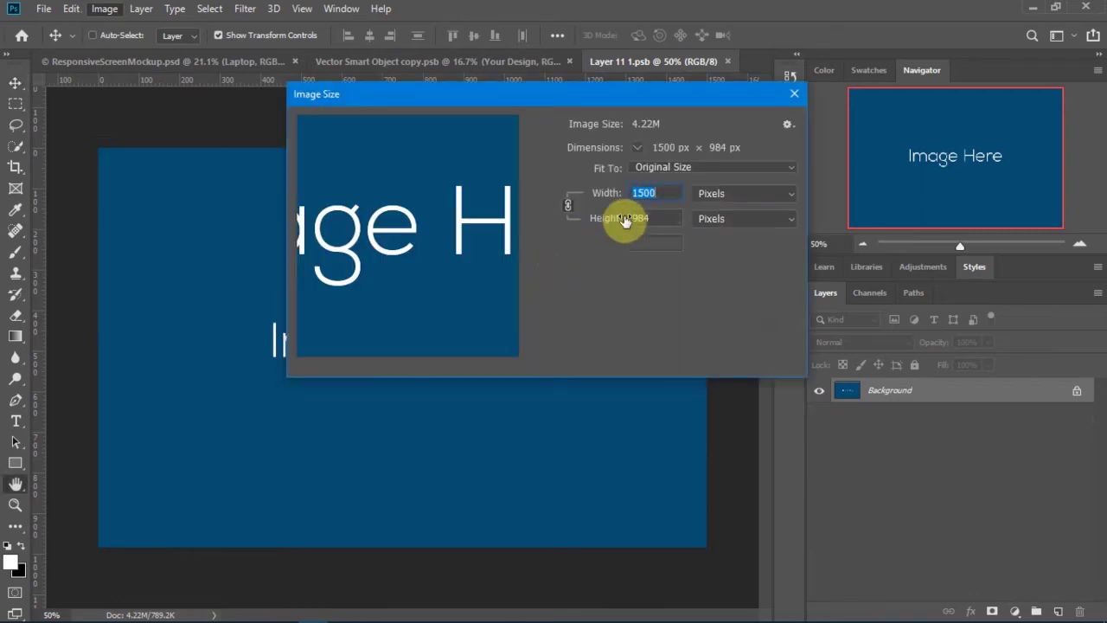
click(637, 218)
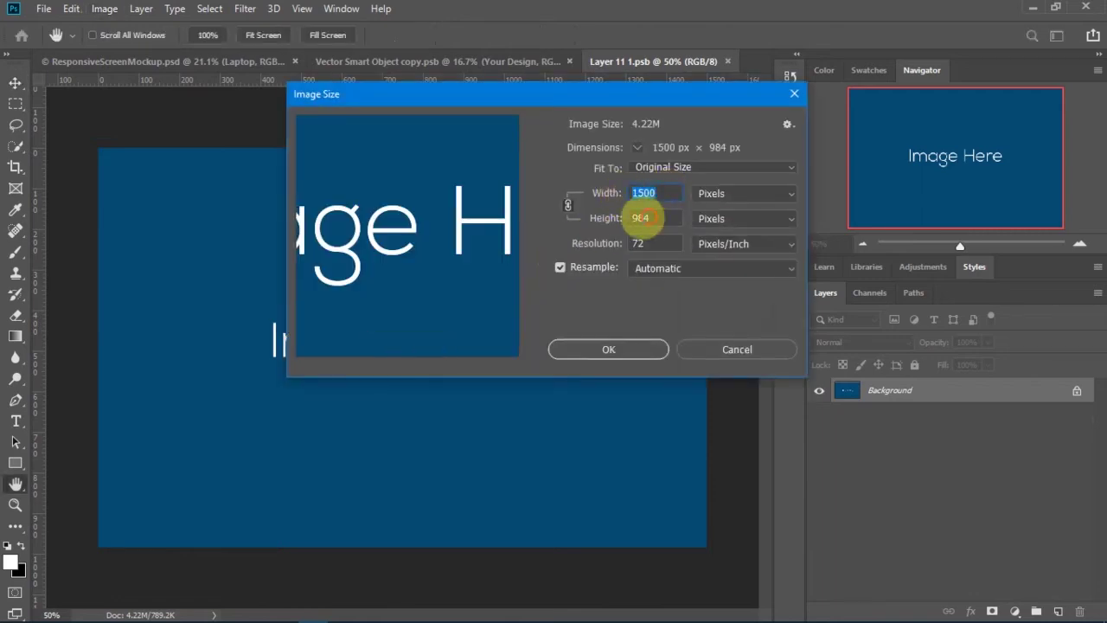
click(720, 342)
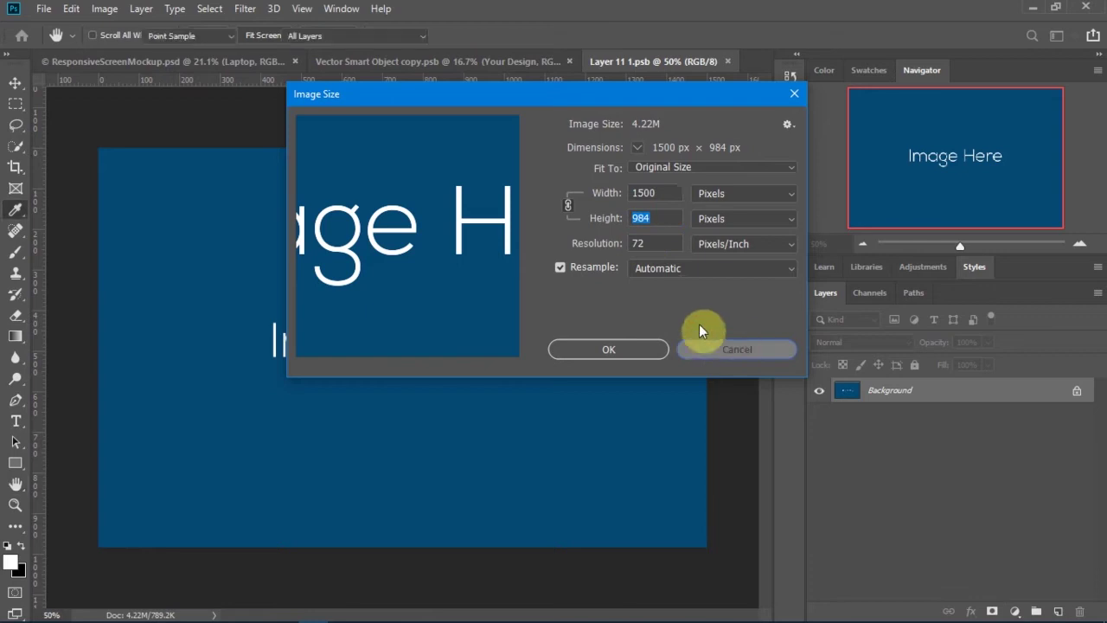
Switch to Chrome and start a custom emulated device with width 1500 and height 984
mouse_move(297, 618)
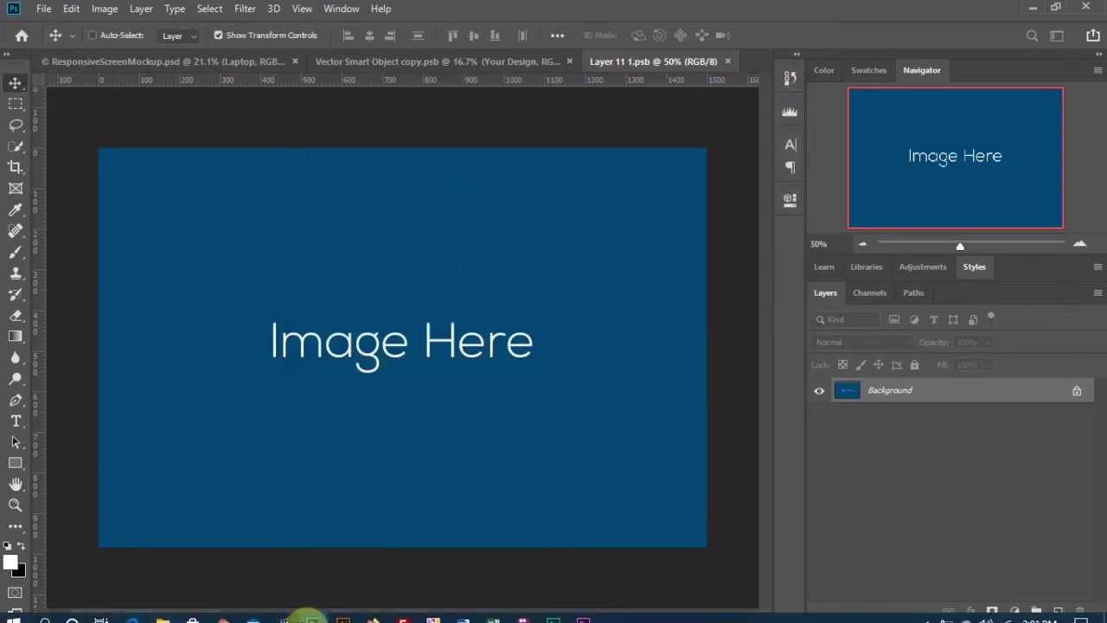
click(227, 612)
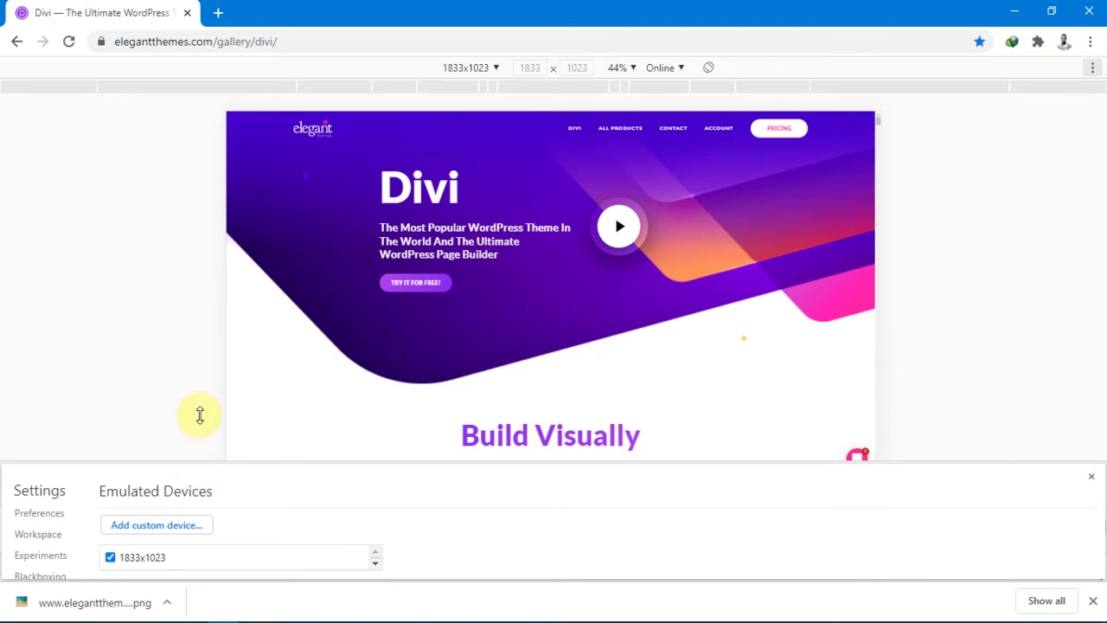
drag(199, 415, 200, 415)
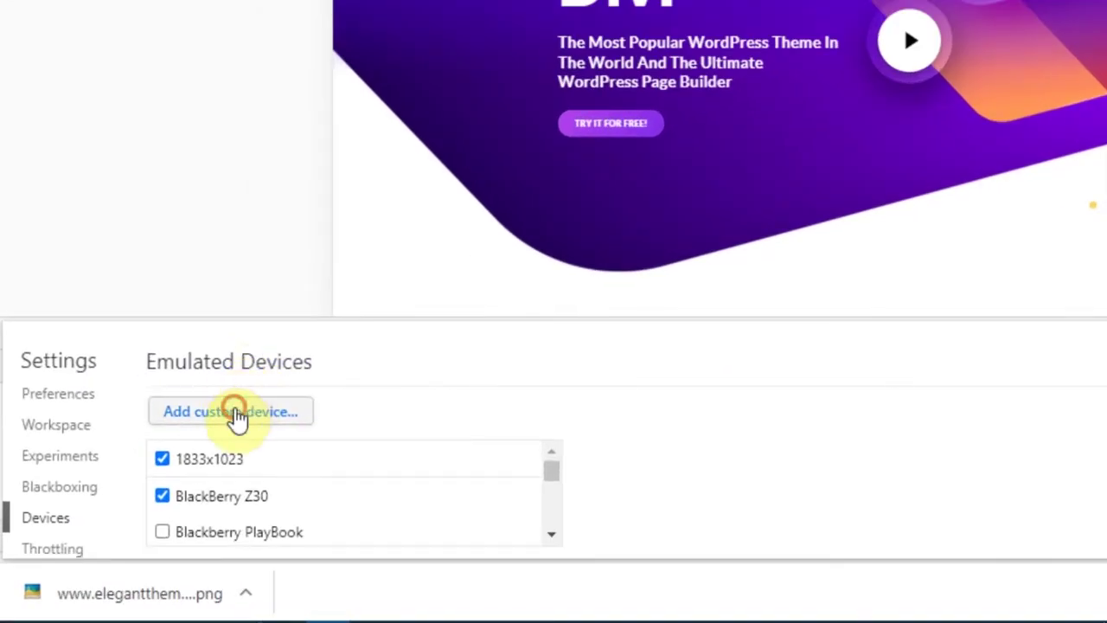
click(237, 416)
drag(216, 507, 148, 511)
text(1500)
drag(302, 504, 247, 504)
text(984)
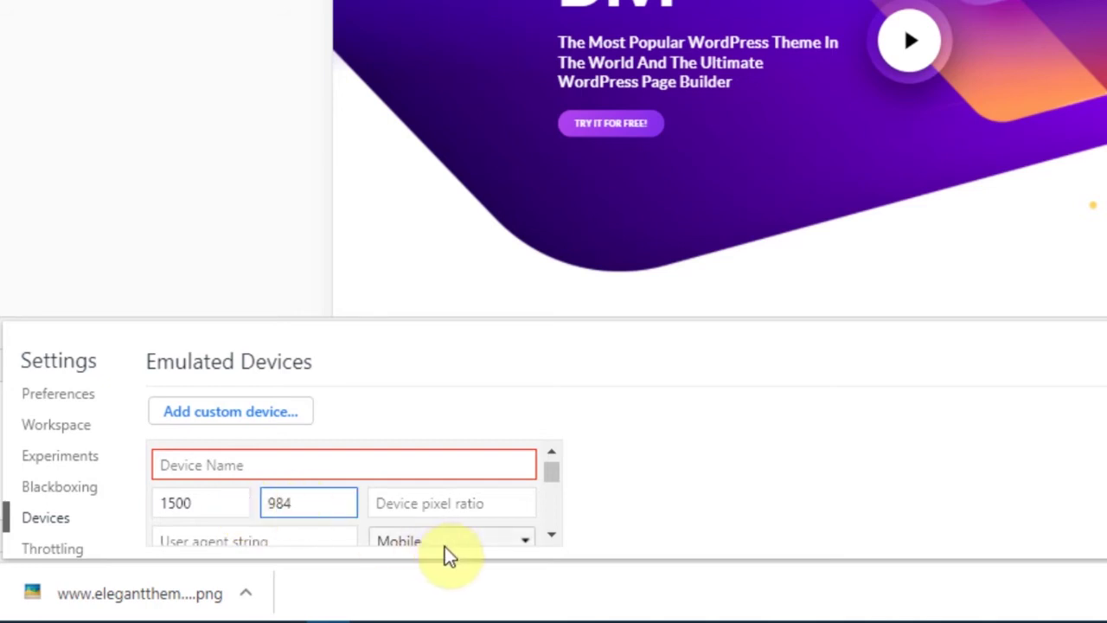
Set the custom device's type to Desktop, name it 1500x984 and add it to the emulated devices
click(509, 530)
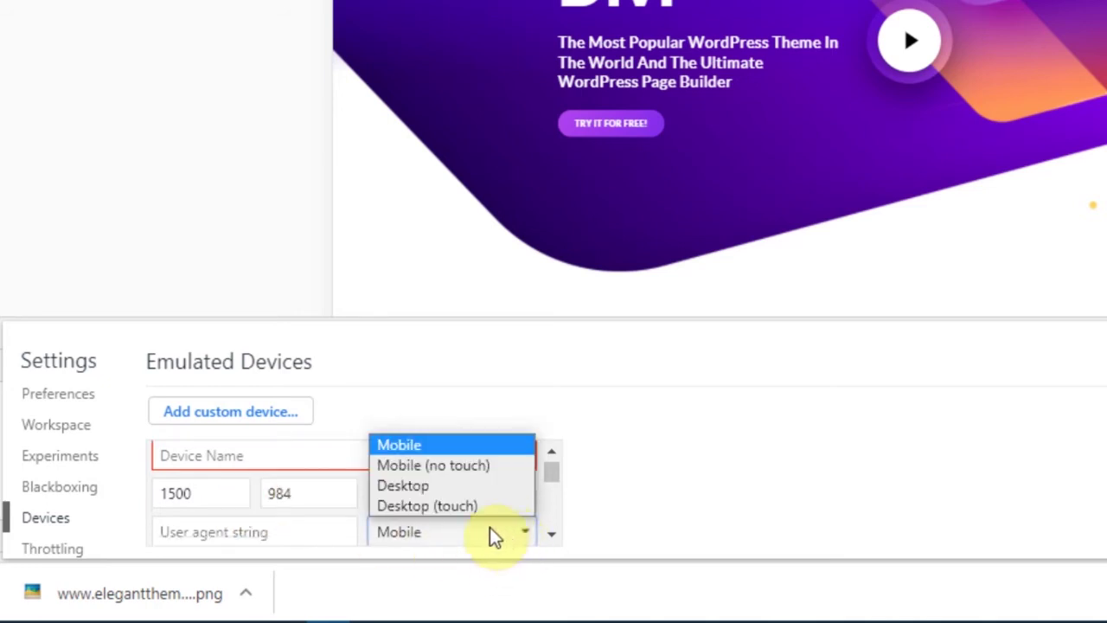
click(452, 487)
click(392, 456)
text(1500x984)
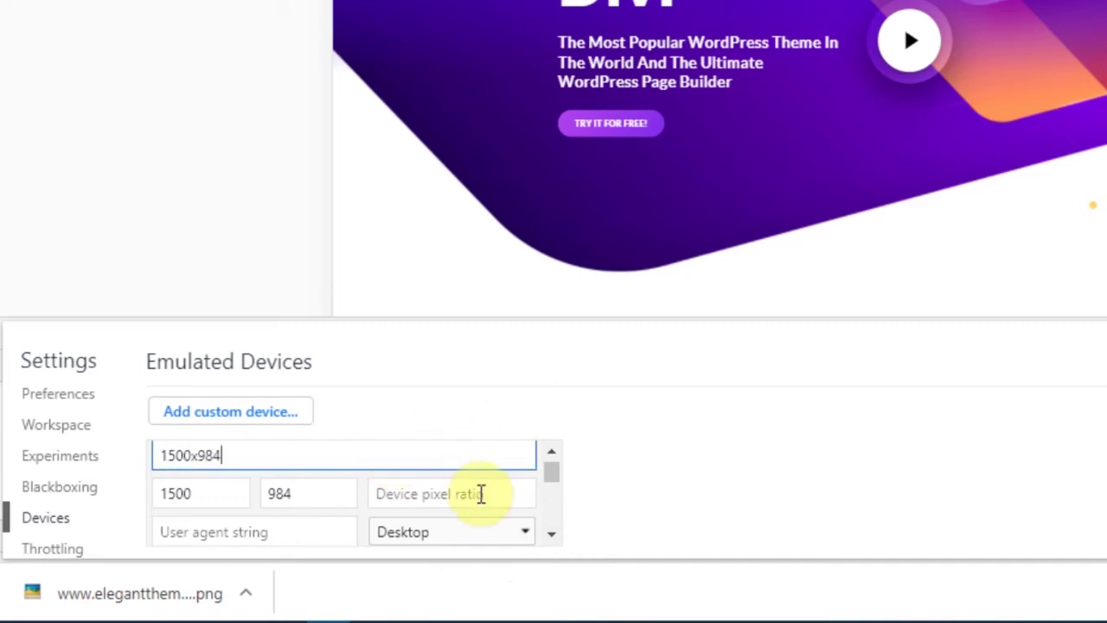
scroll(487, 486, down, 1)
click(182, 461)
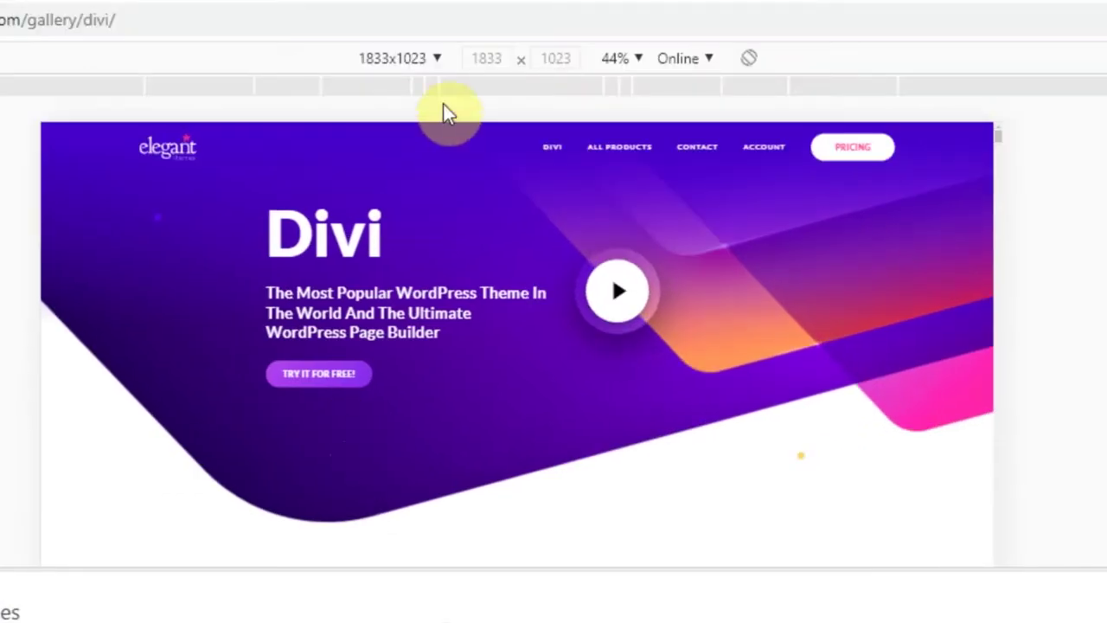
Emulate the Divi page on the 1500x984 device in a taller preview area and capture a screenshot of it
drag(509, 568, 509, 621)
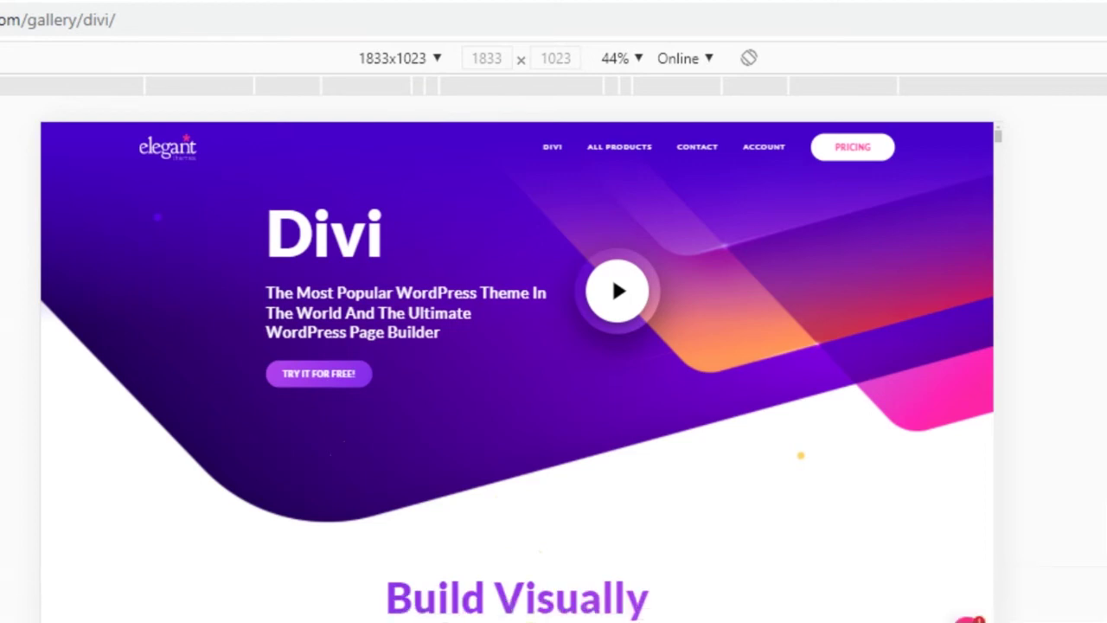
click(437, 61)
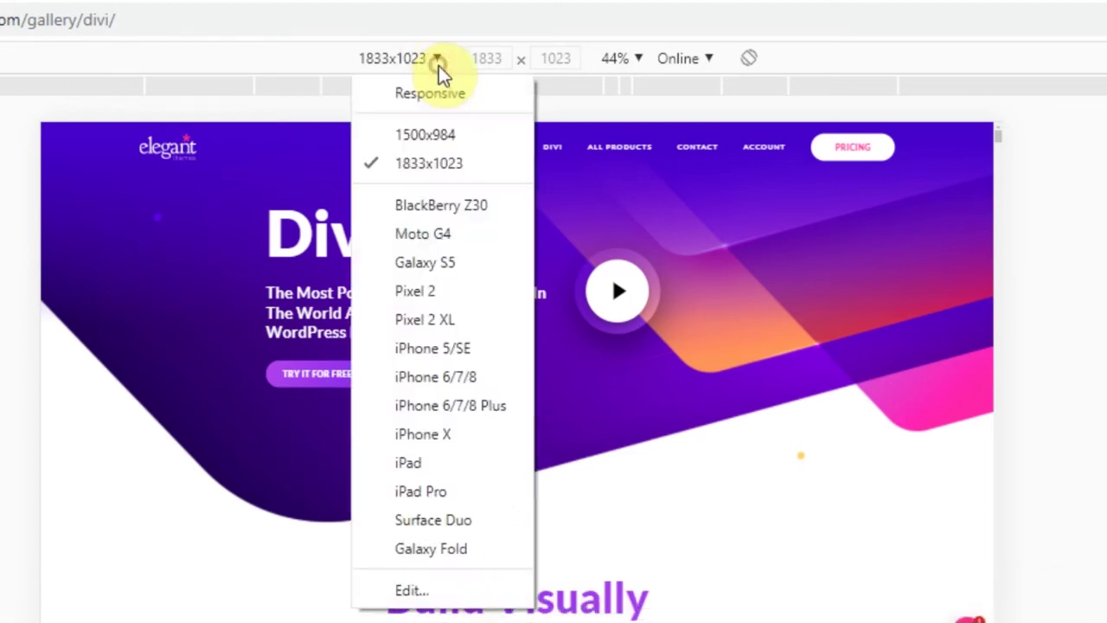
key(Escape)
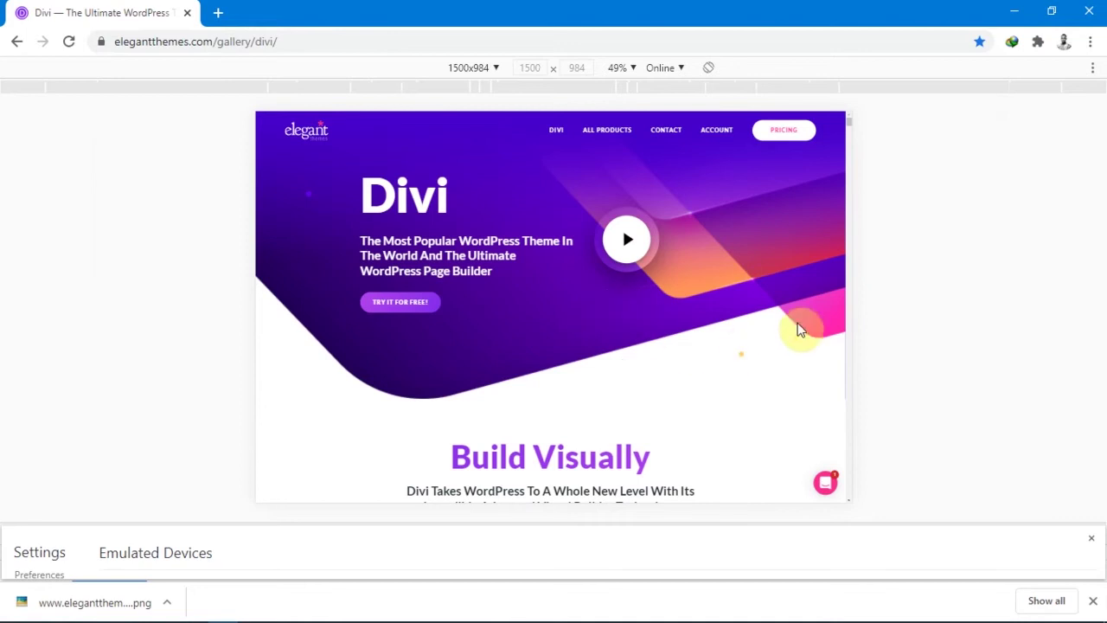
click(1092, 75)
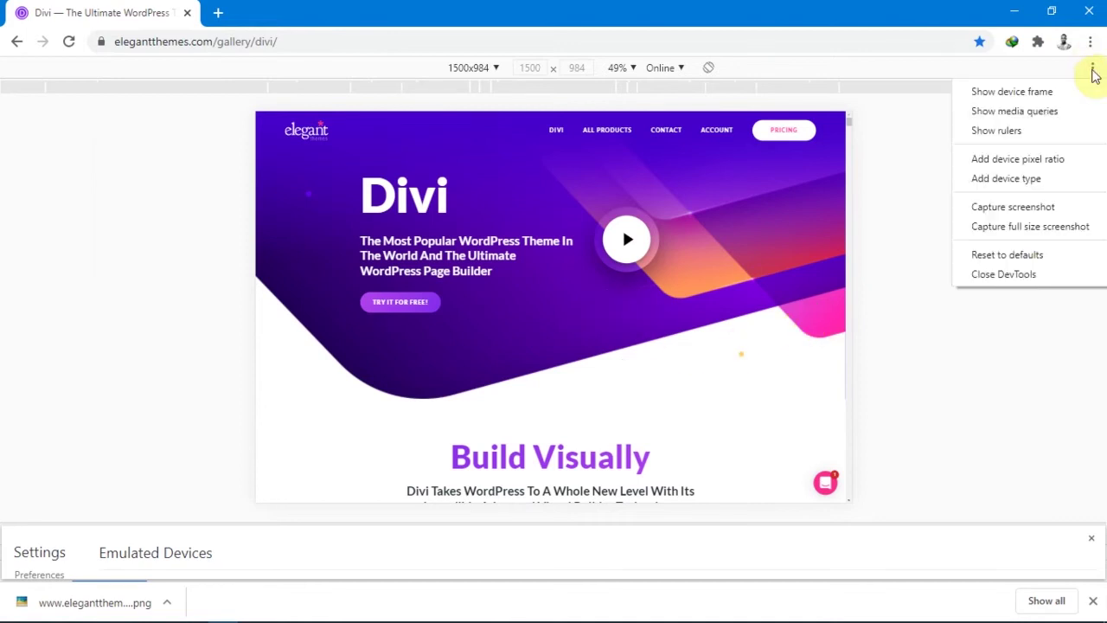
click(991, 213)
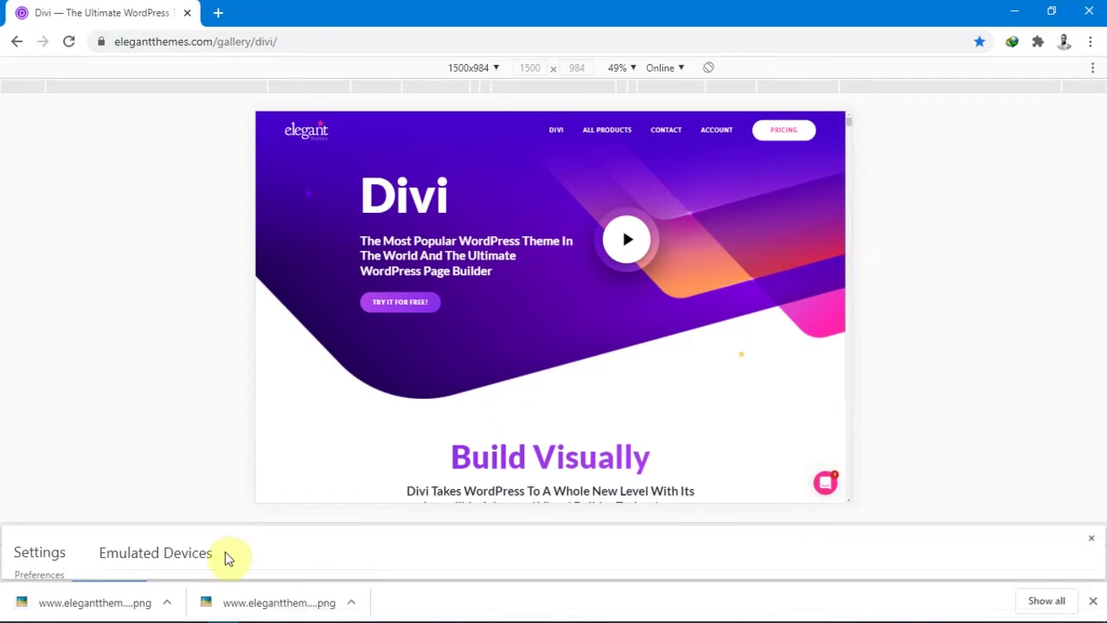
Place the 1500x984 Divi screenshot from its download folder into Layer 11 1.psb in Photoshop and commit the placement
mouse_move(169, 614)
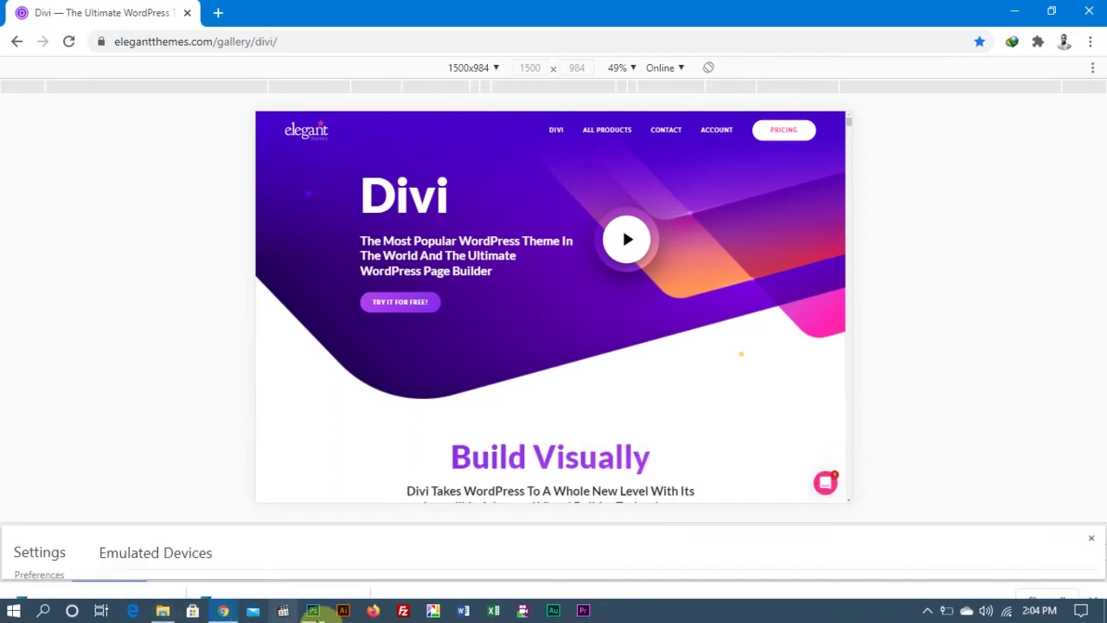
click(314, 612)
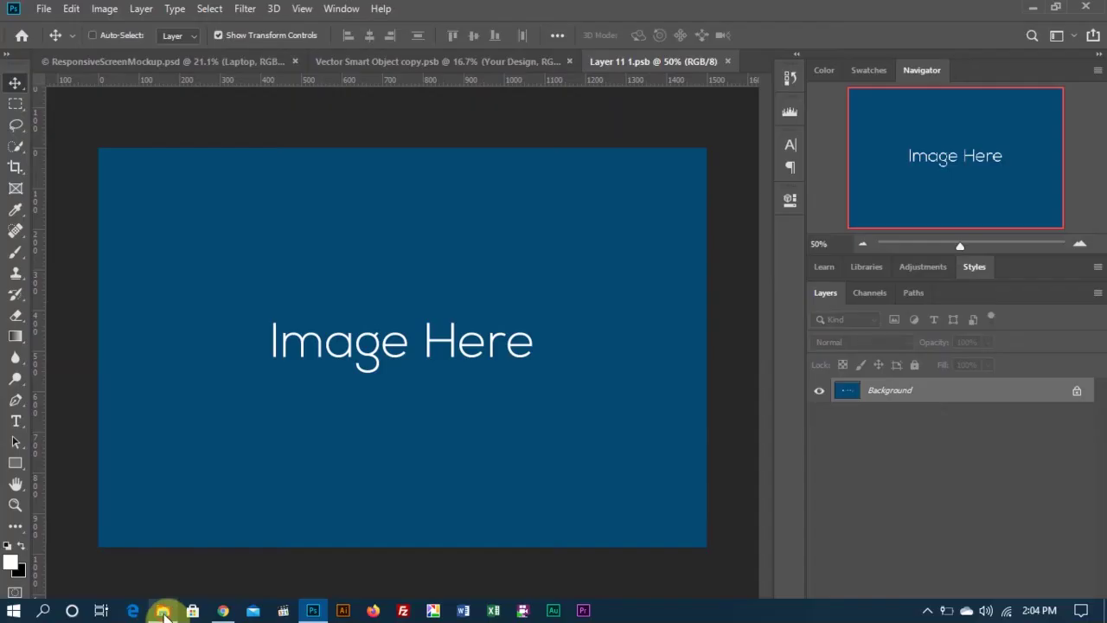
click(163, 612)
drag(781, 305, 383, 380)
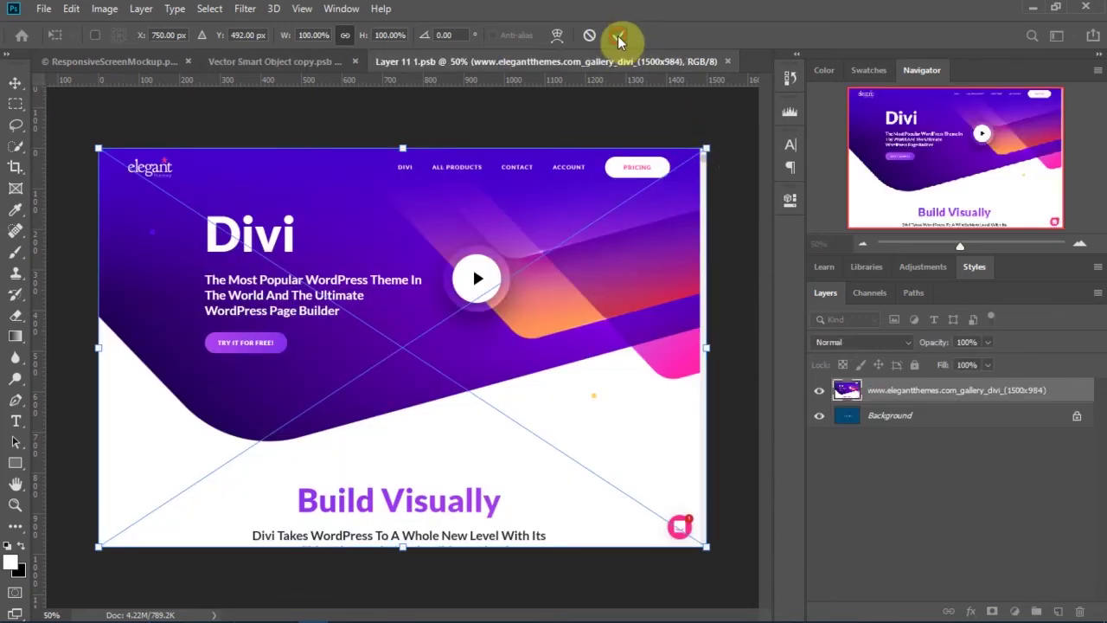
click(619, 35)
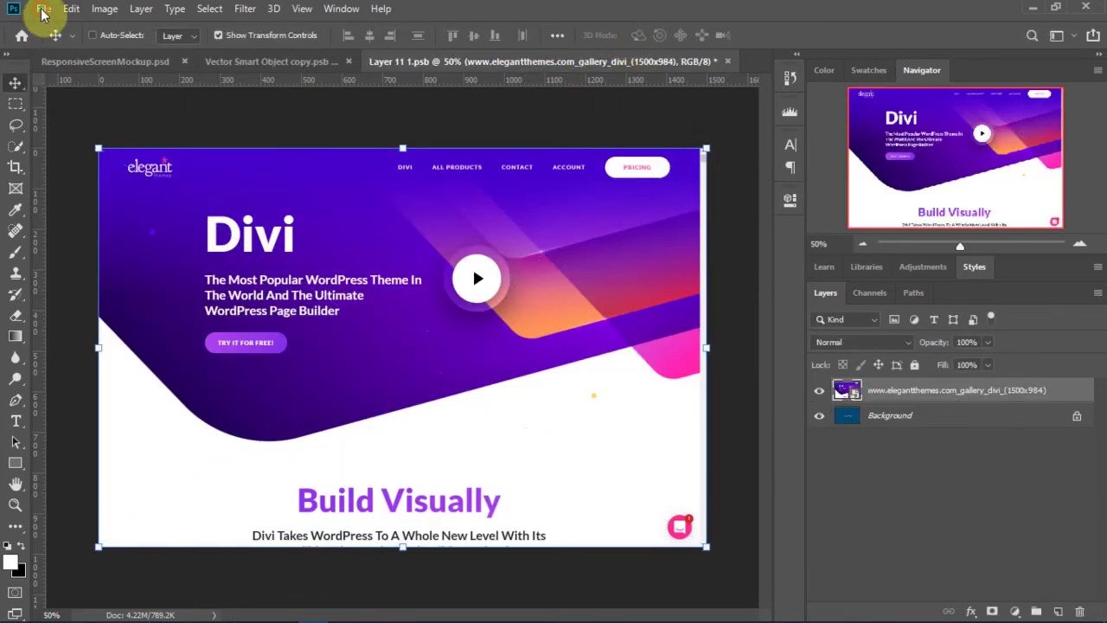
Save and close Layer 11 1.psb and Vector Smart Object copy.psb to update the laptop in the mockup
click(43, 13)
click(69, 178)
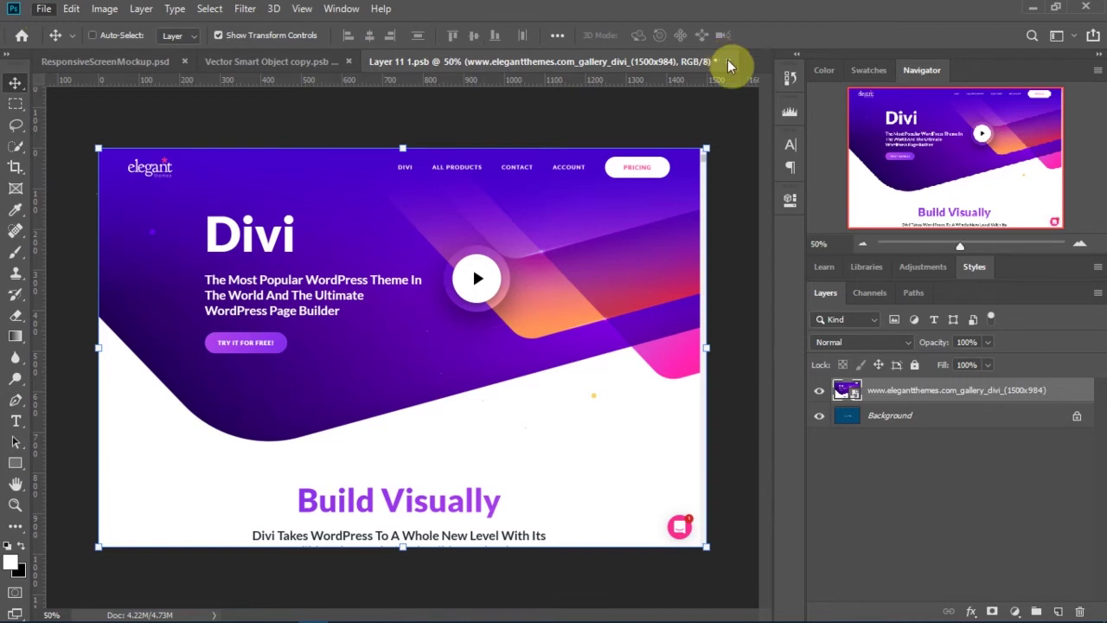
click(727, 61)
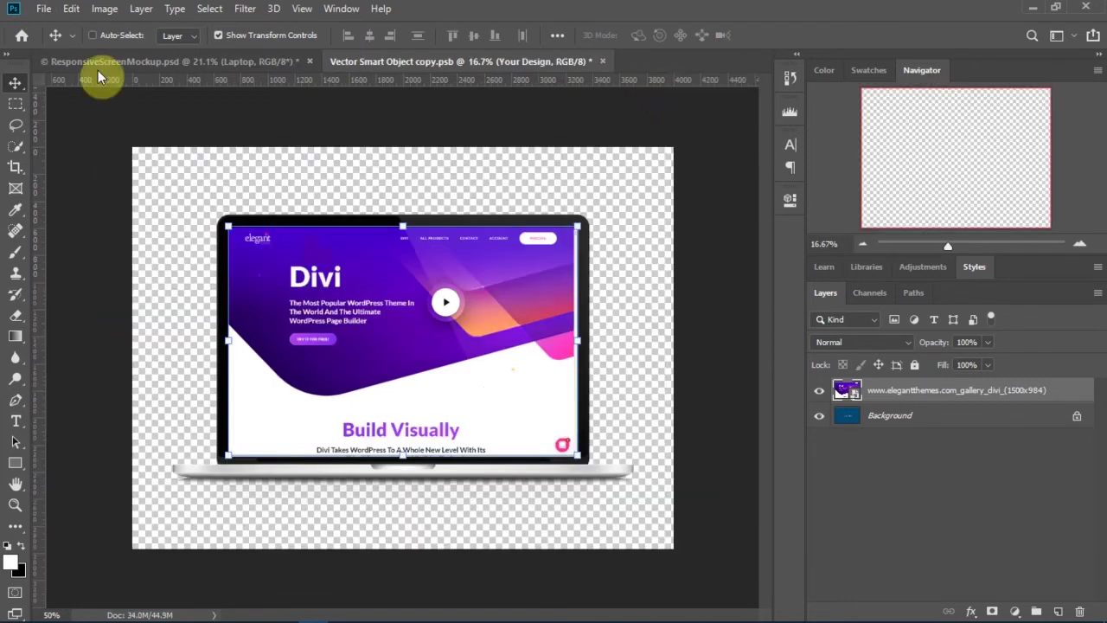
click(43, 12)
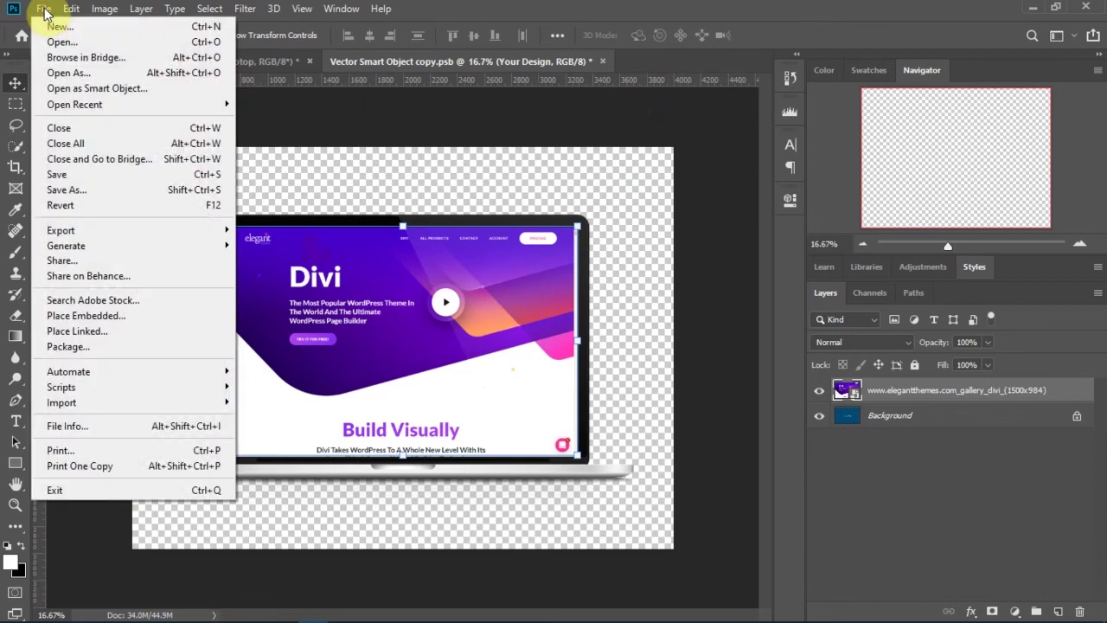
click(103, 177)
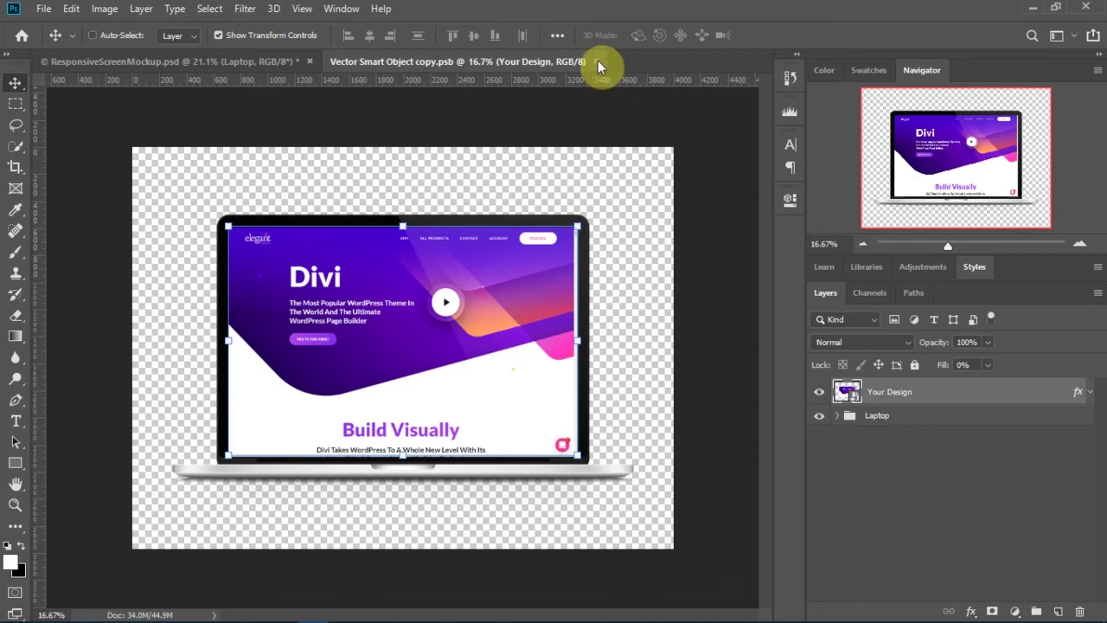
click(597, 61)
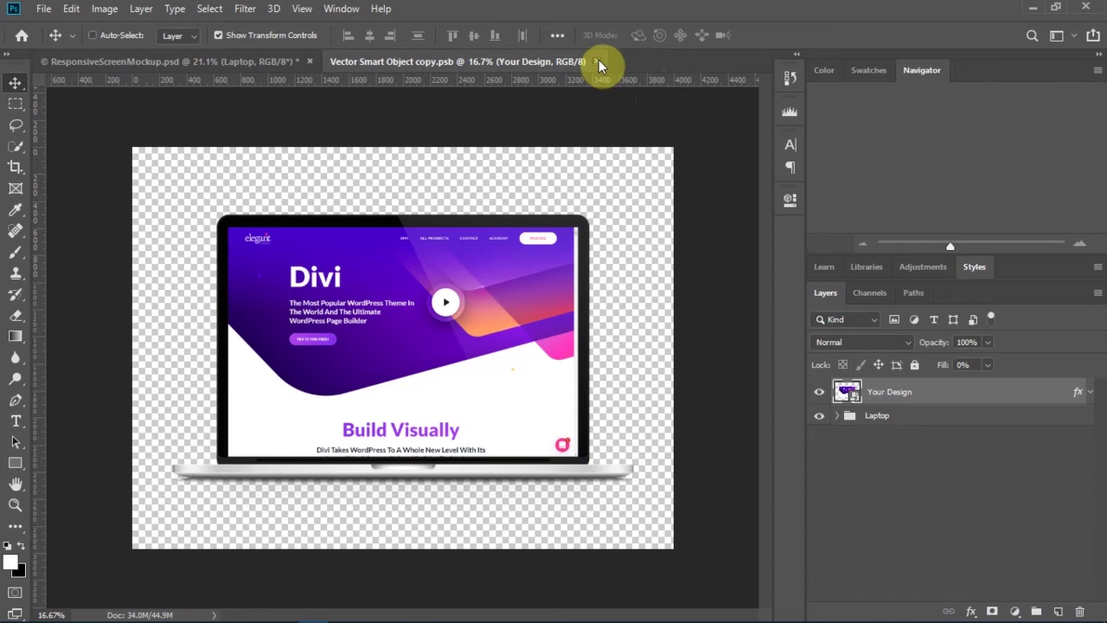
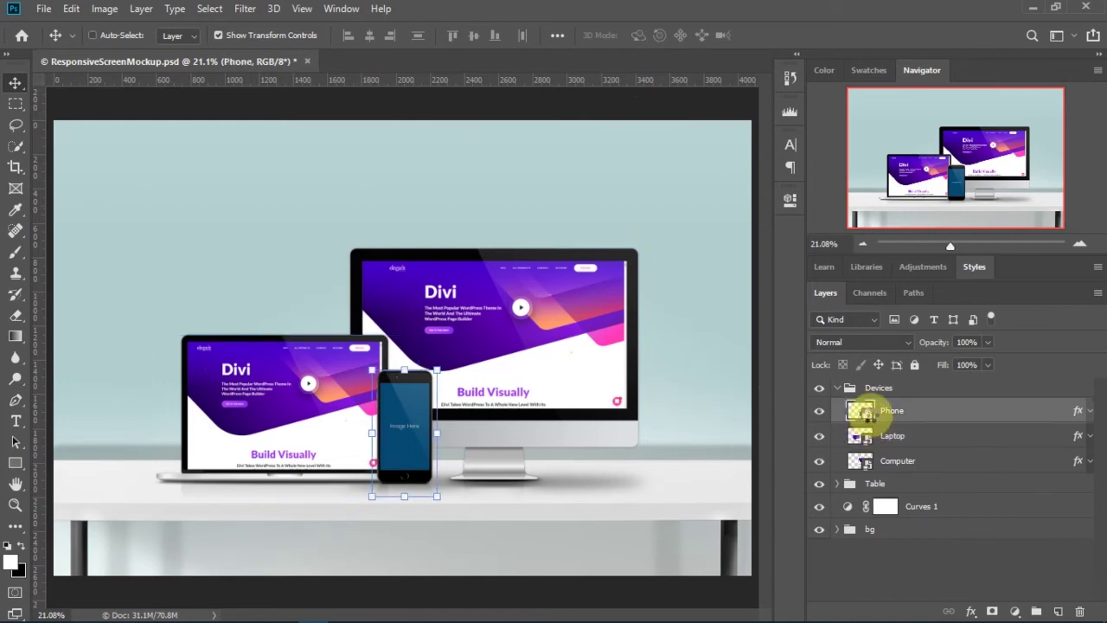
Open the Phone smart object from the mockup and the contents of its Your Design layer
double_click(865, 414)
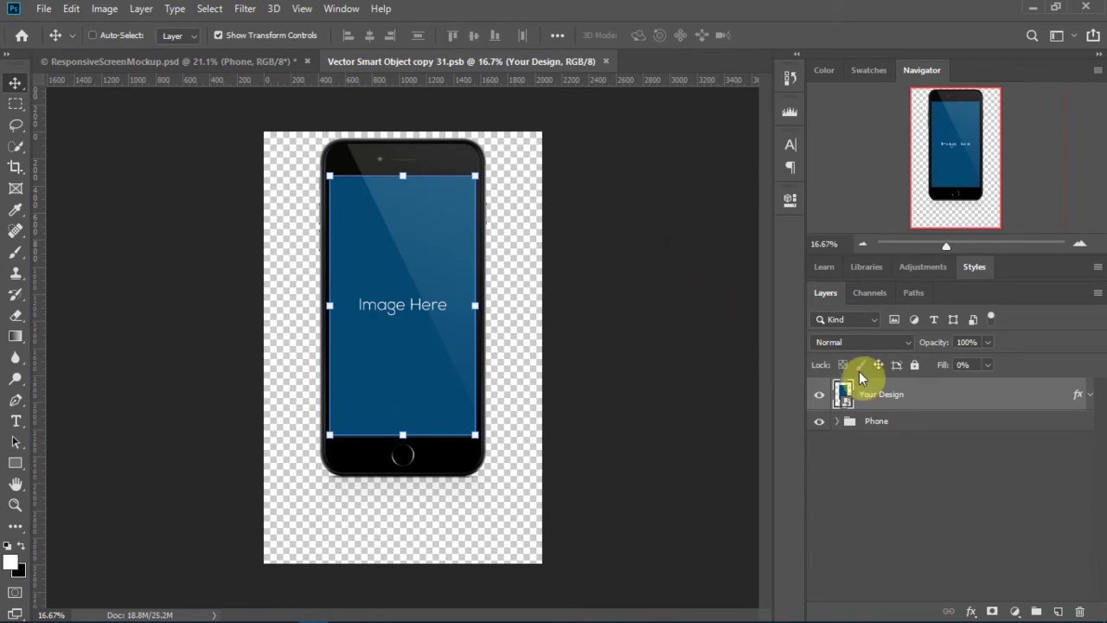
double_click(846, 405)
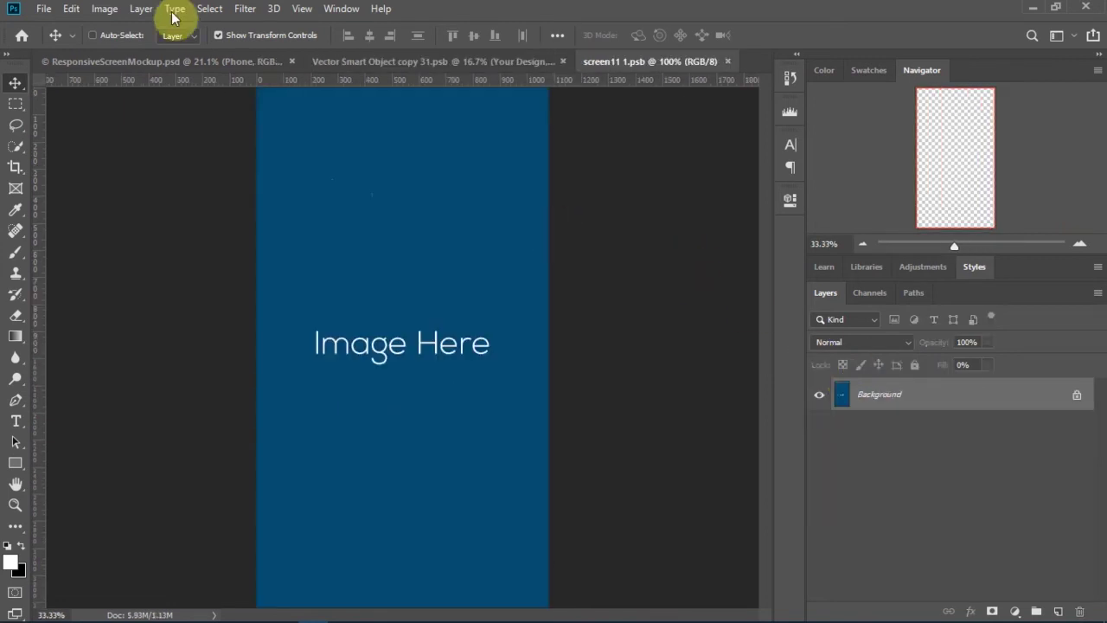
Check the pixel dimensions of screen11 1.psb in Image Size without changing them
click(103, 10)
click(141, 129)
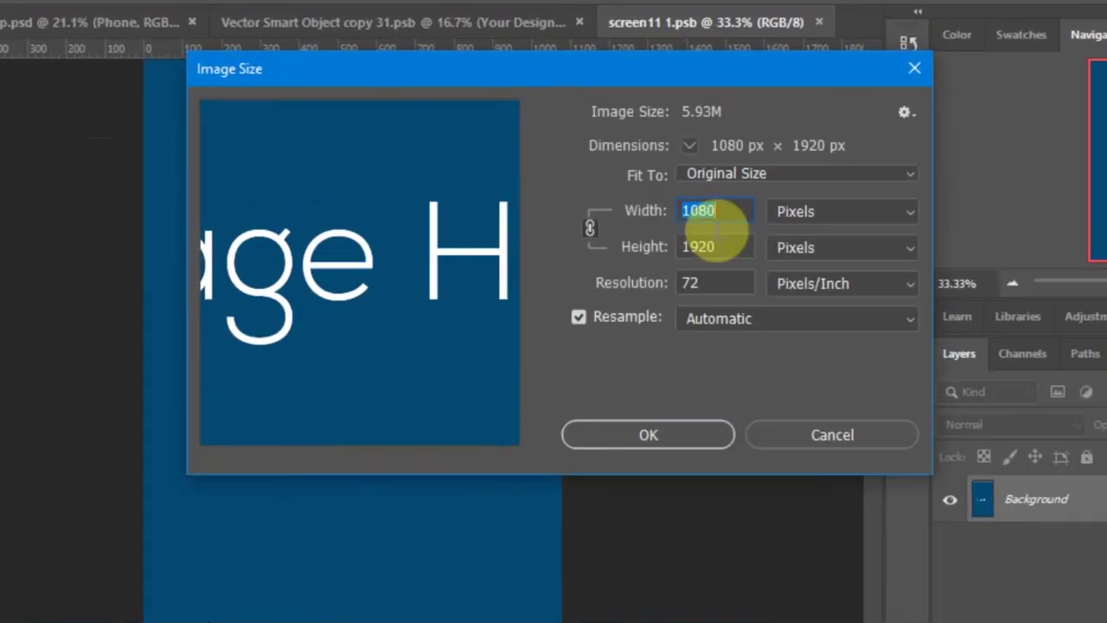
click(825, 437)
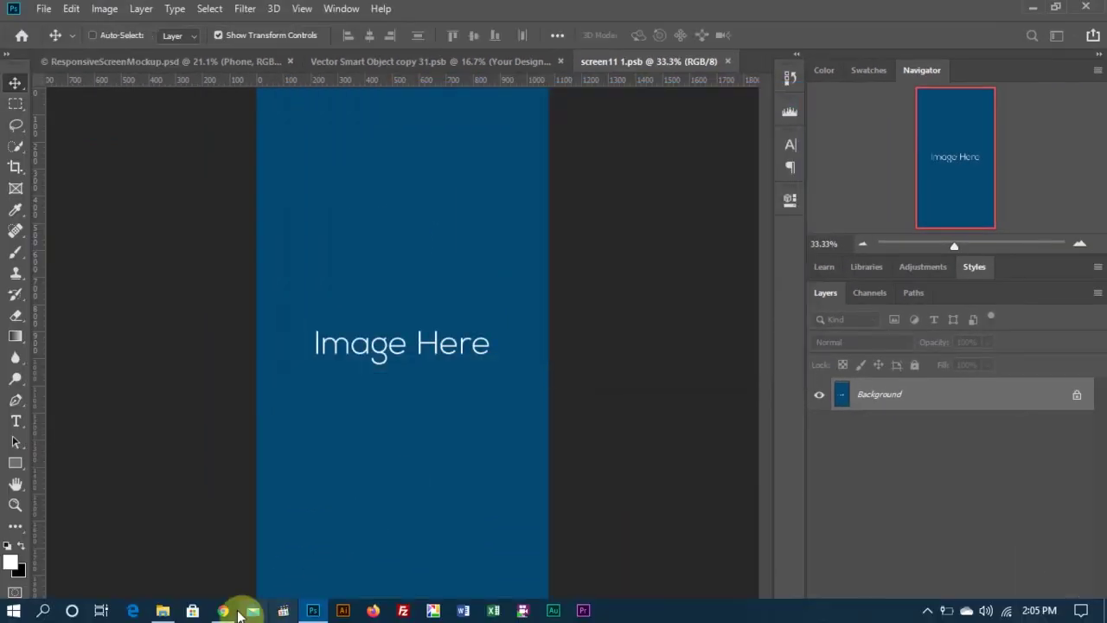
Switch to Chrome and add a custom emulated device named 1080x1920 with a width of 1080 and a height of 1920
click(222, 610)
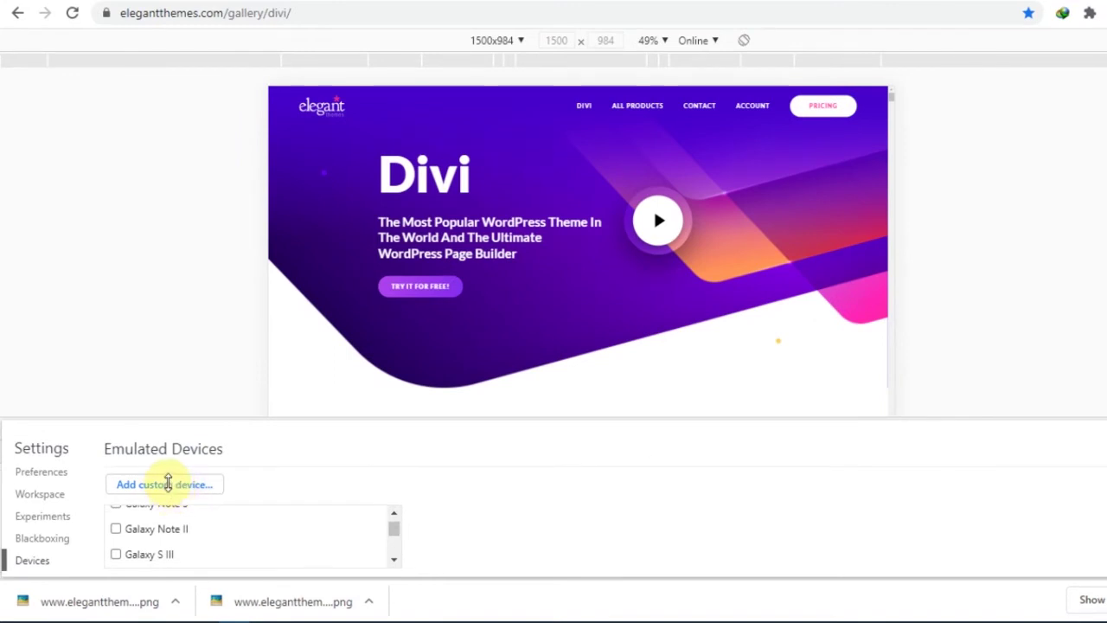
click(171, 490)
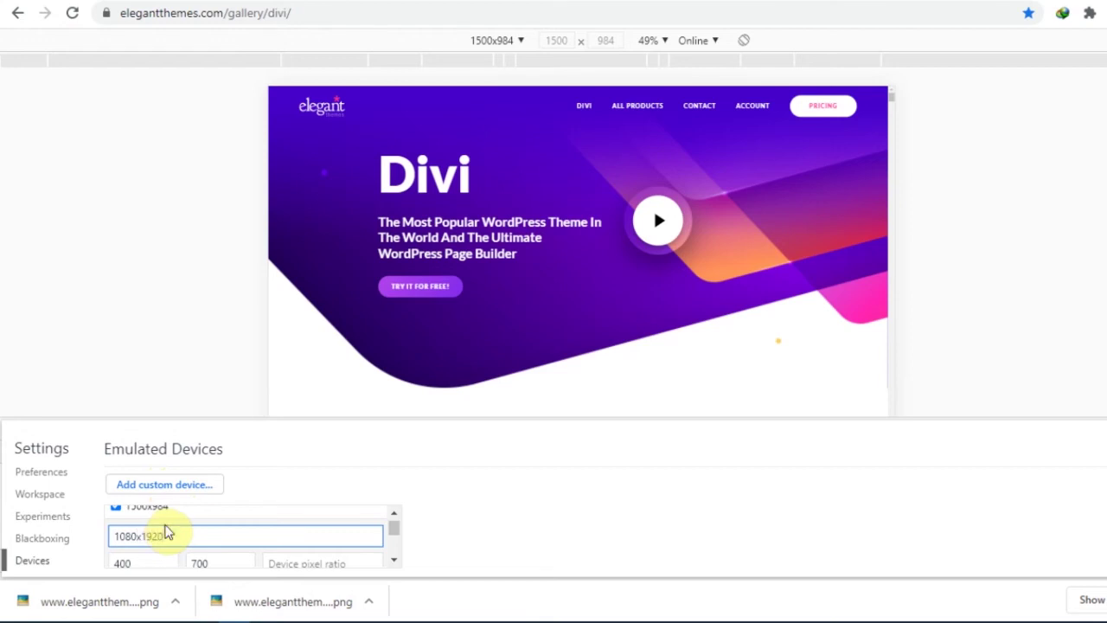
text(1080x1920)
click(143, 558)
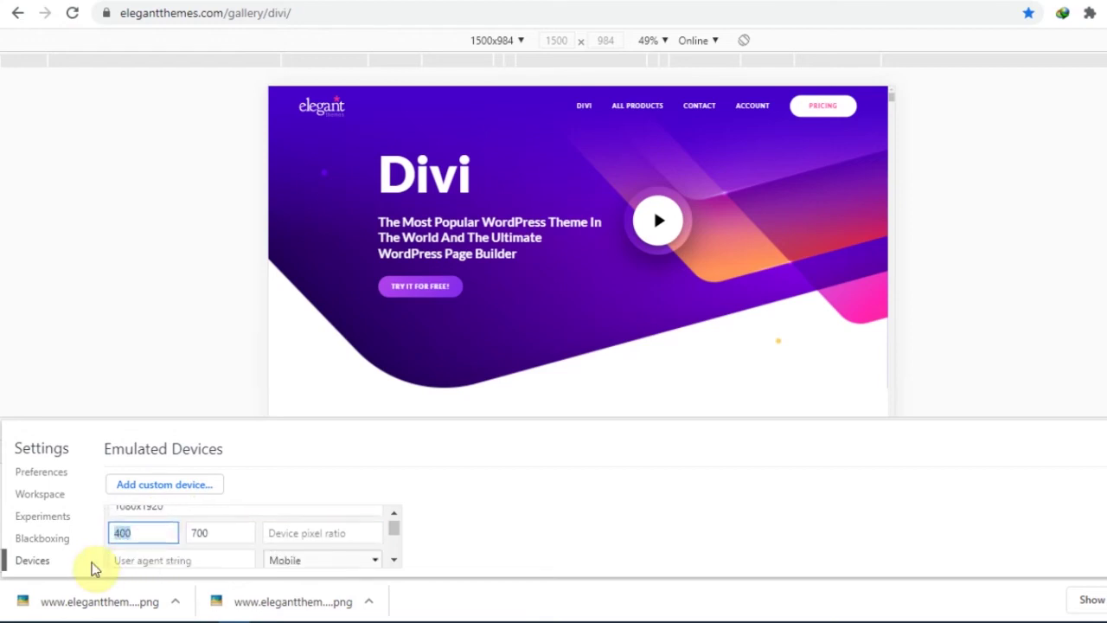
text(1980)
drag(140, 534, 97, 543)
text(1080)
drag(213, 529, 182, 536)
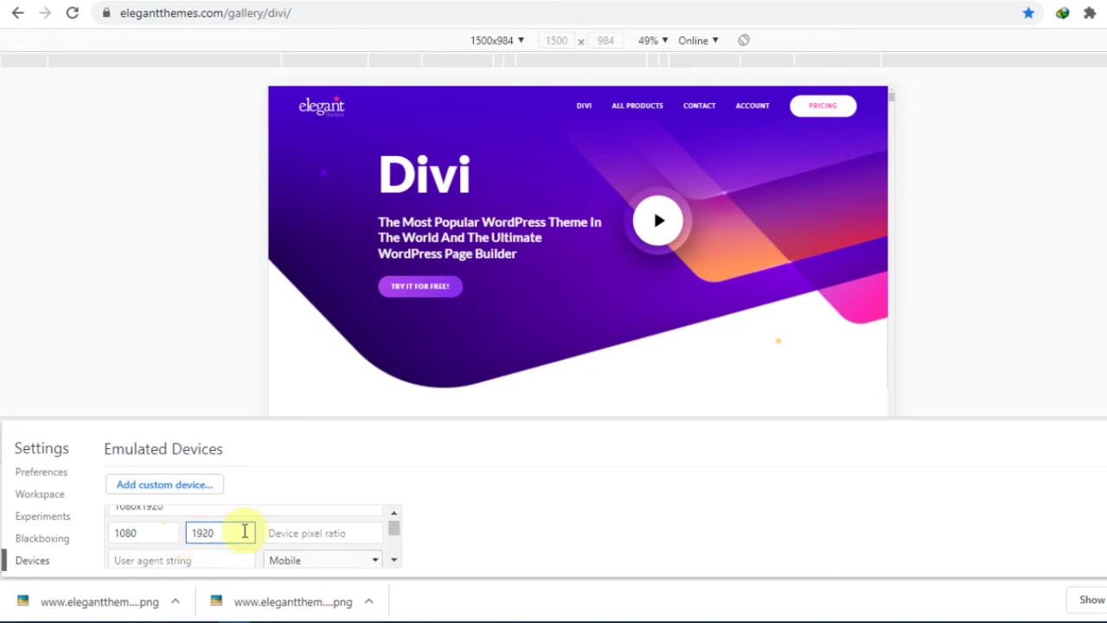
scroll(233, 534, down, 2)
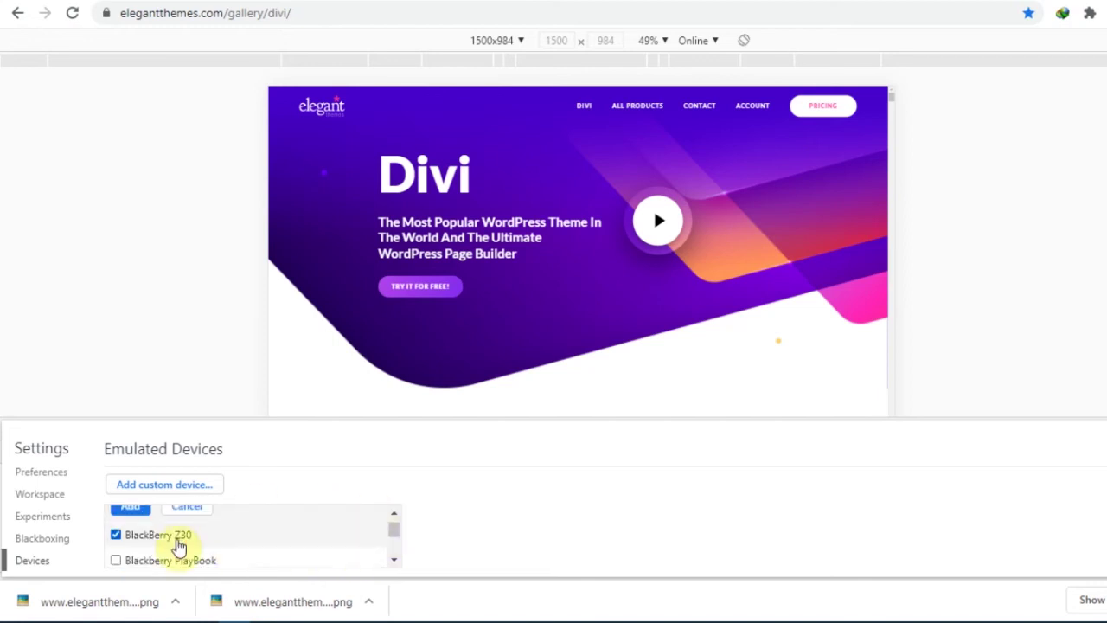
click(138, 516)
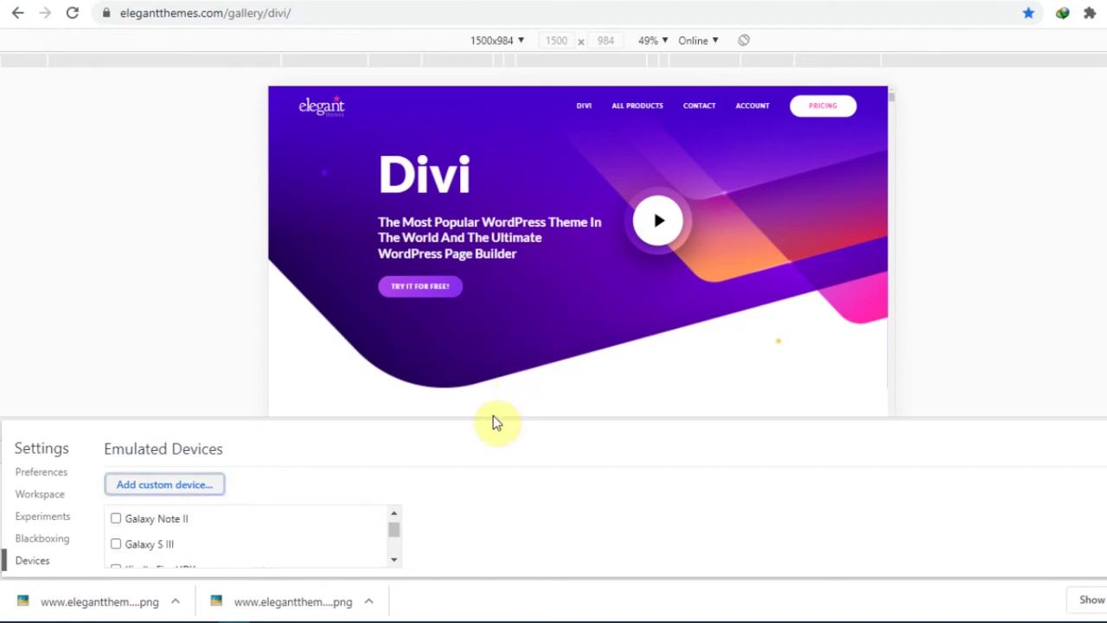
Enlarge the preview area and emulate the Divi page on the 1080x1920 device
drag(492, 417, 480, 455)
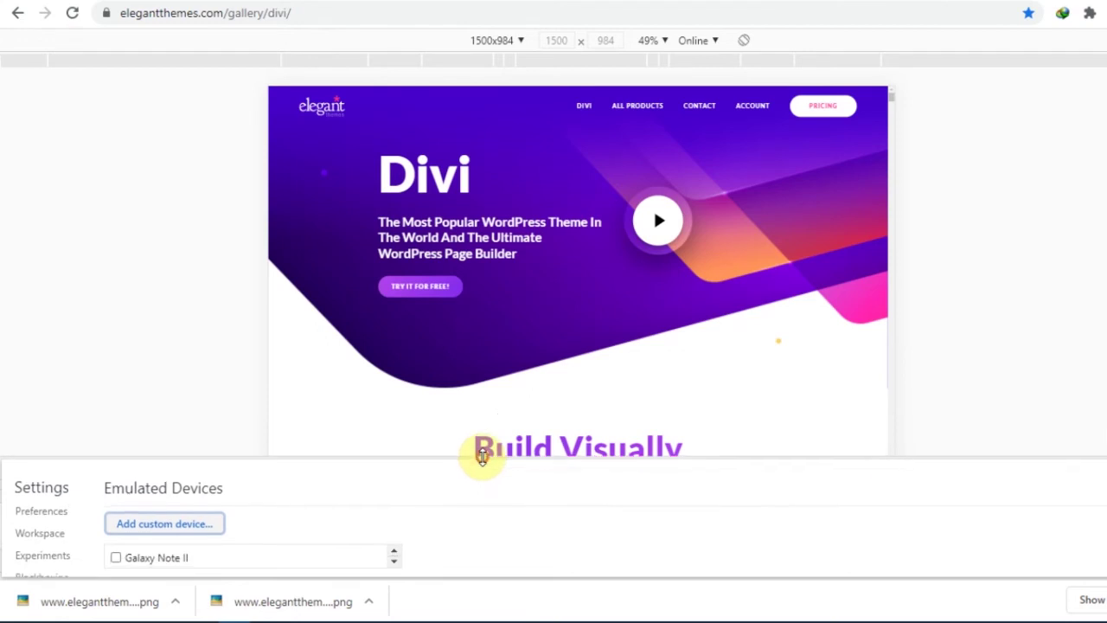
click(517, 43)
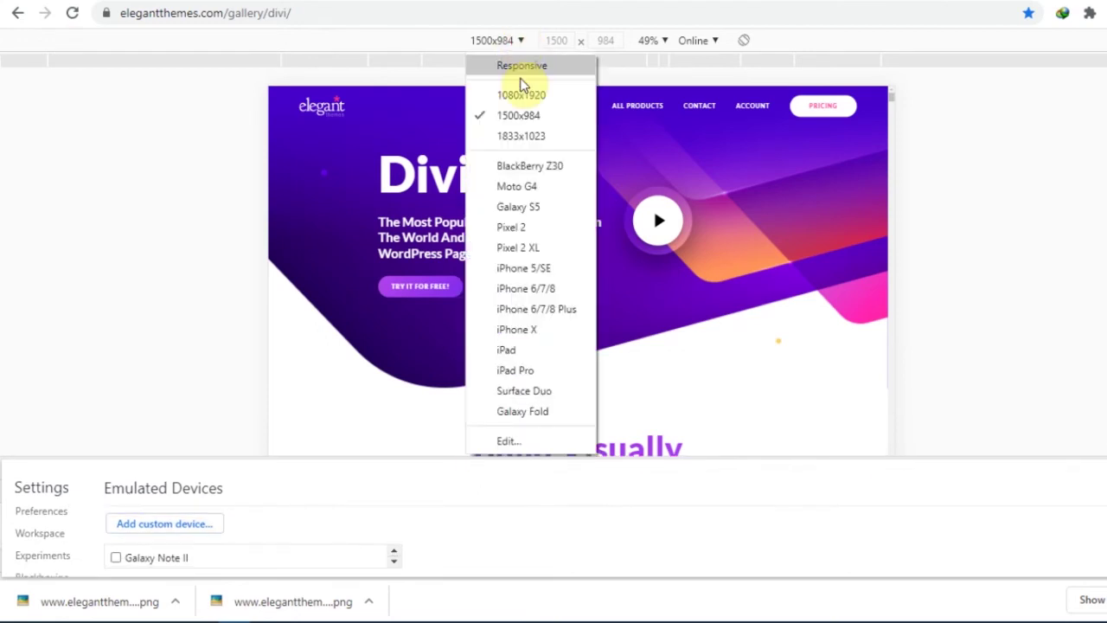
click(520, 95)
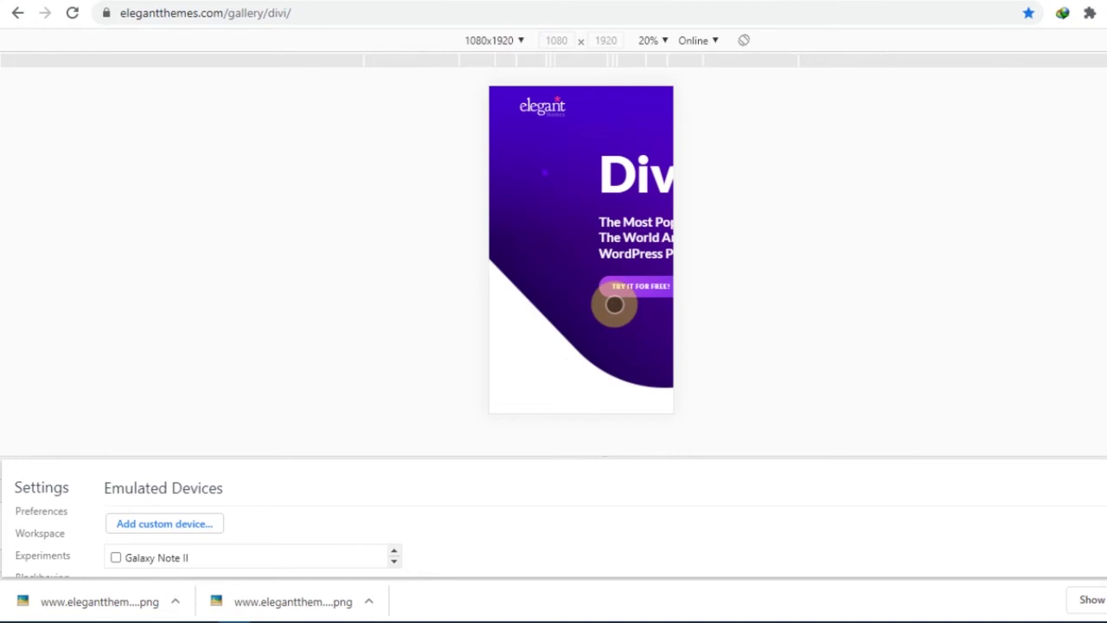
scroll(614, 304, down, 5)
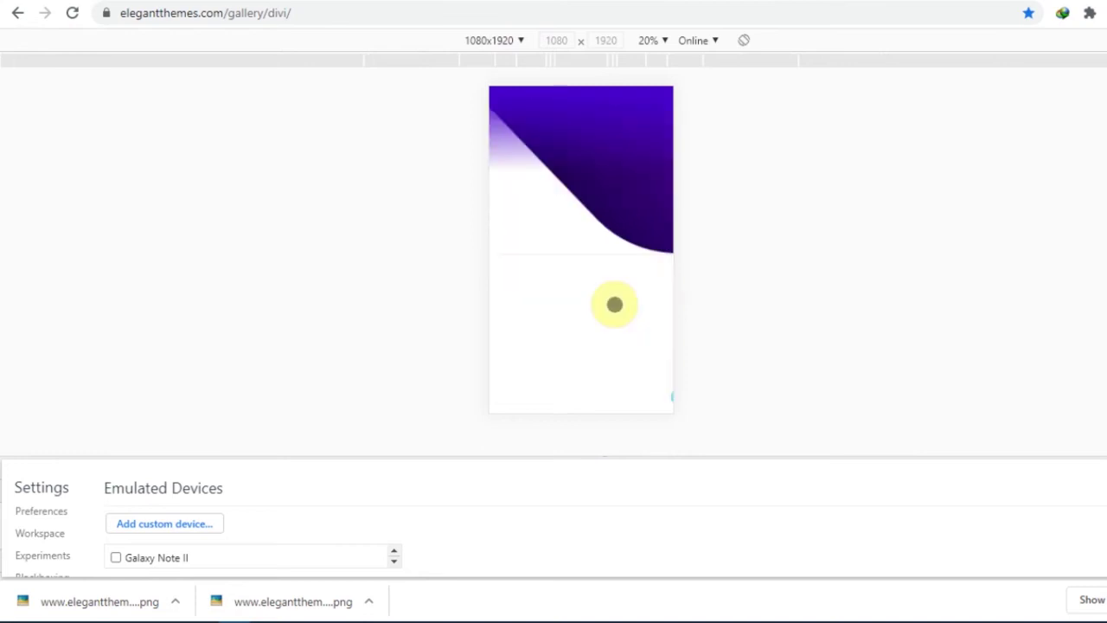
scroll(614, 303, up, 5)
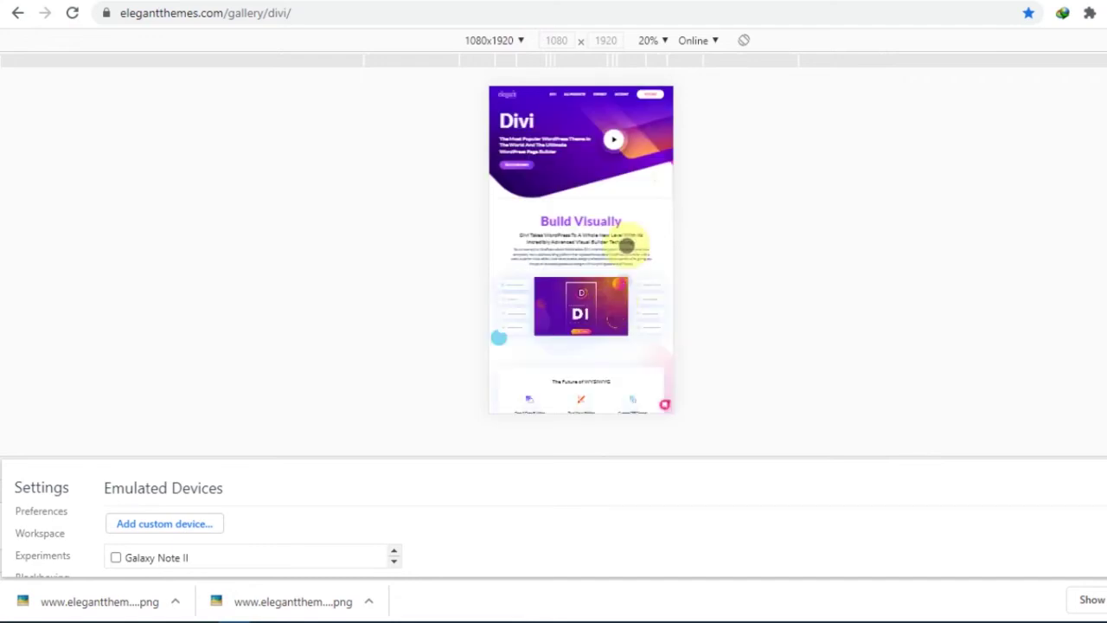
click(500, 333)
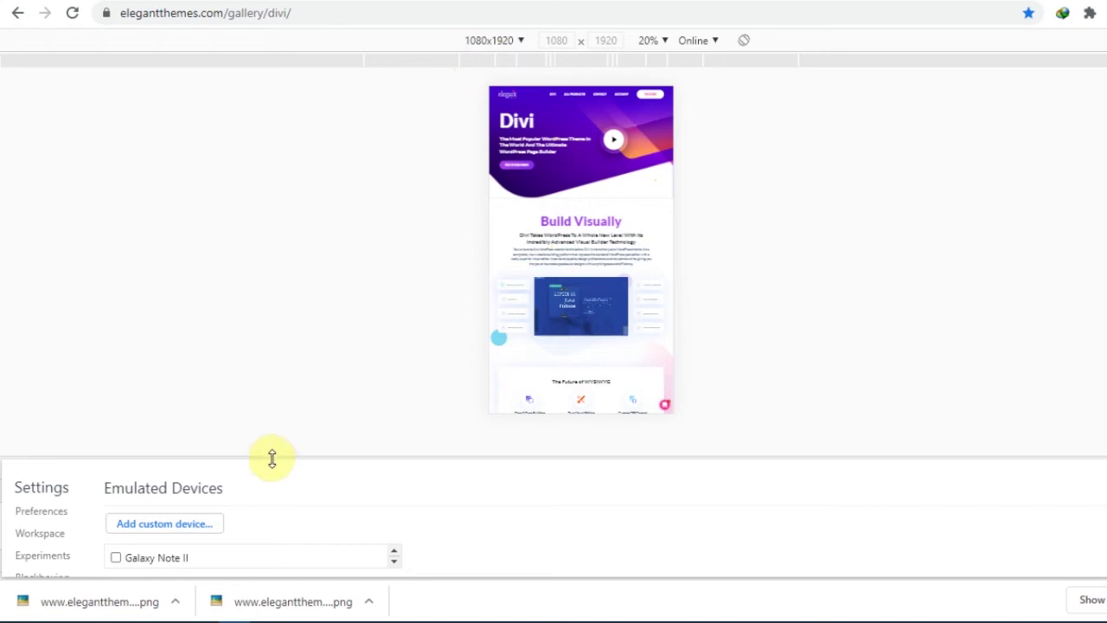
Enlarge the device settings area and open the 1080x1920 custom device for editing
drag(269, 455, 271, 400)
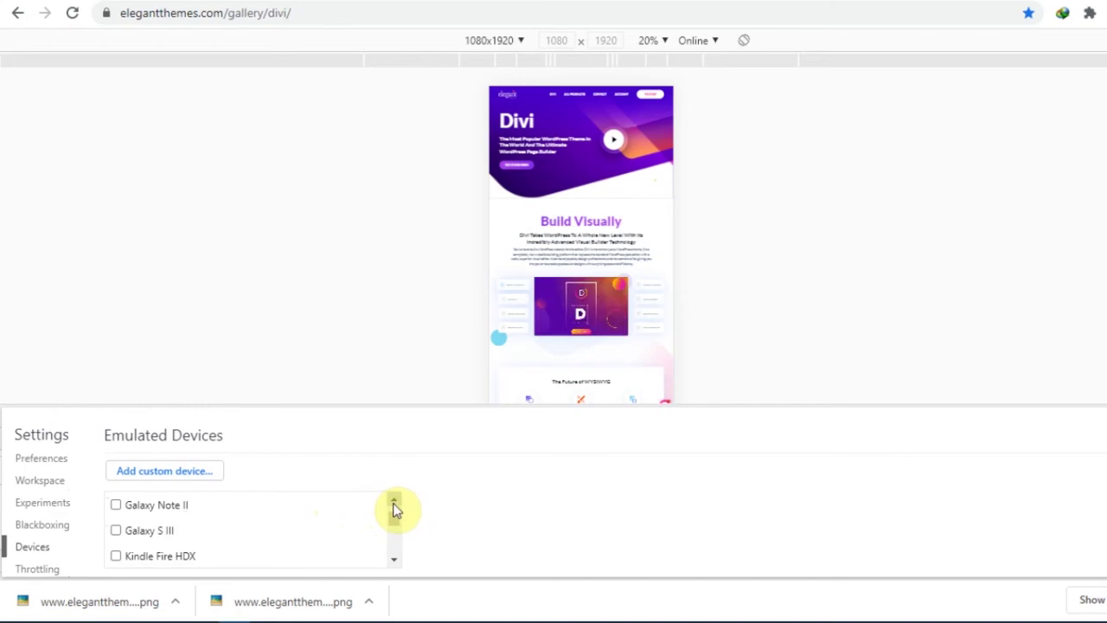
scroll(394, 506, up, 3)
scroll(394, 508, up, 2)
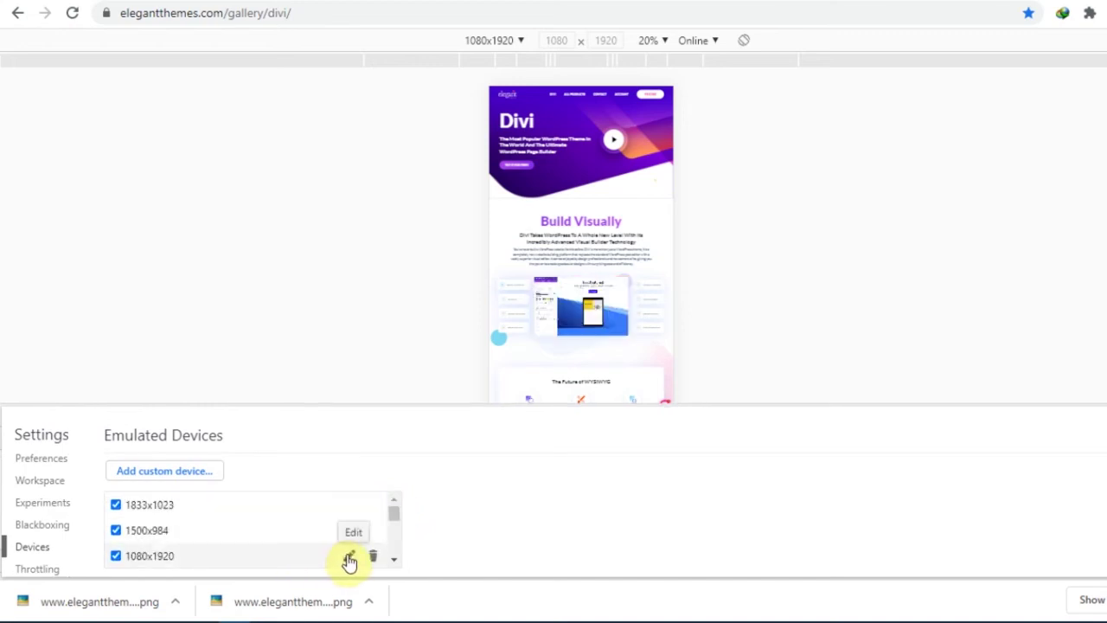
click(350, 557)
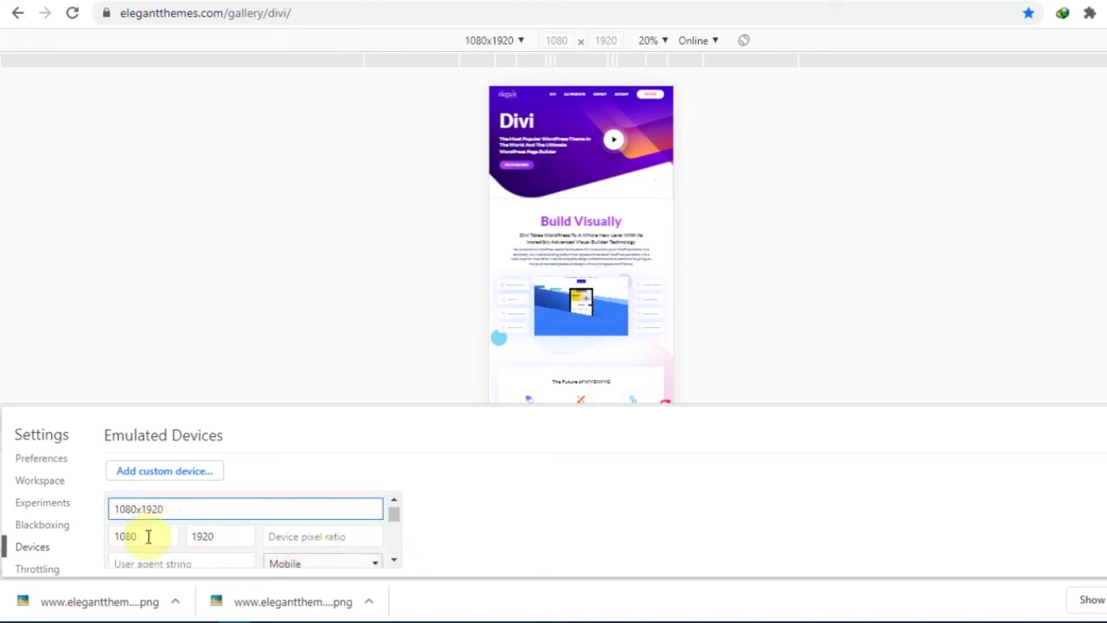
click(142, 536)
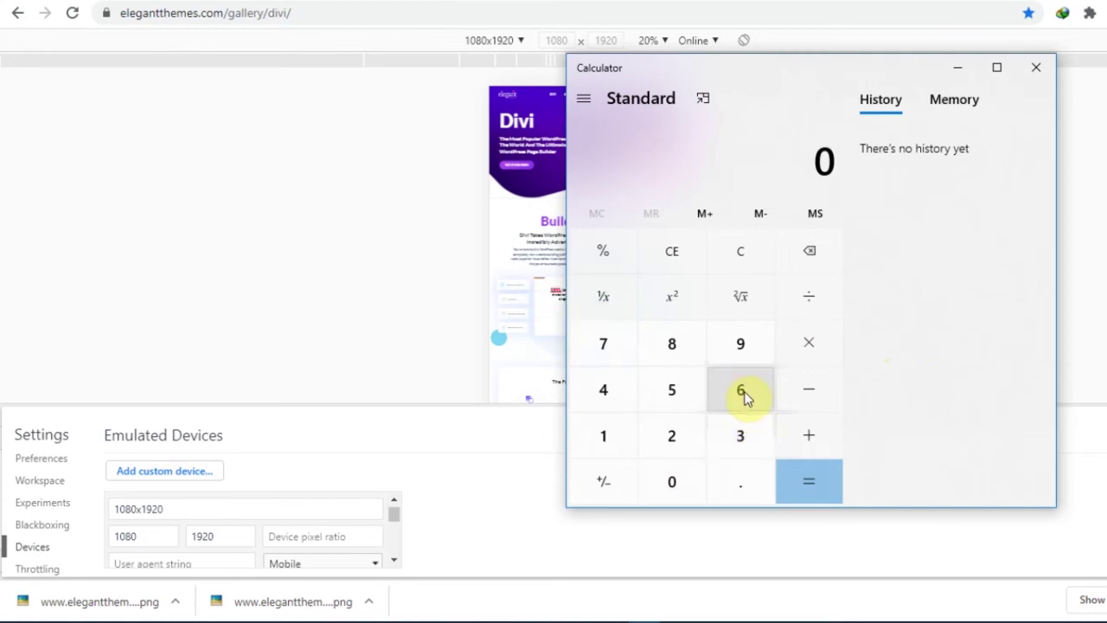
Calculate 0.35 × 1080 in Calculator to get the scaled-down device width
click(736, 474)
click(734, 434)
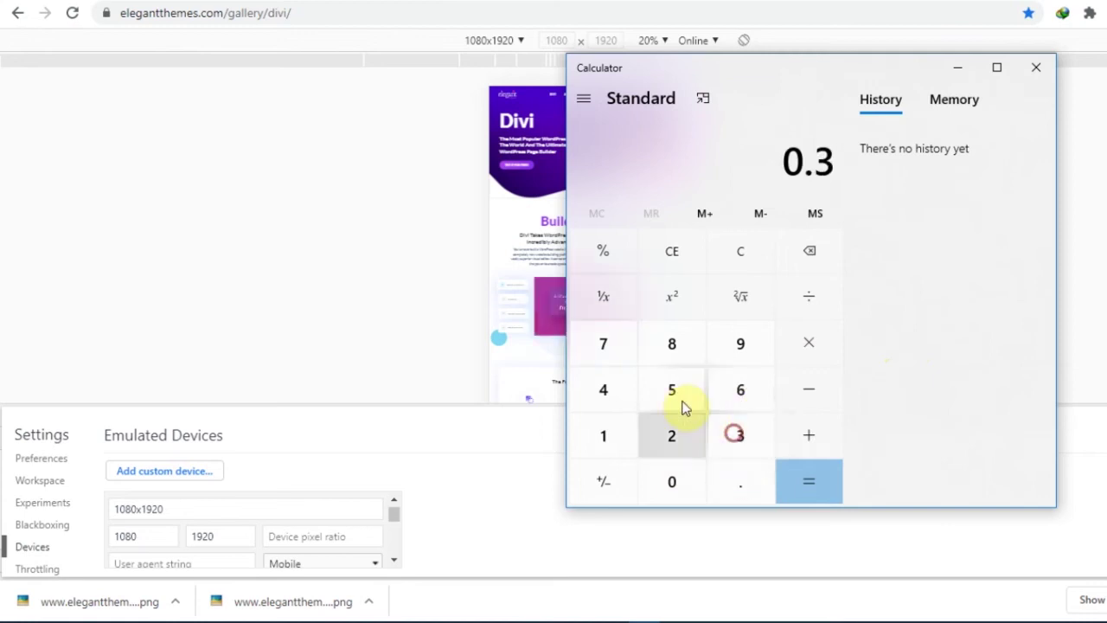
click(677, 399)
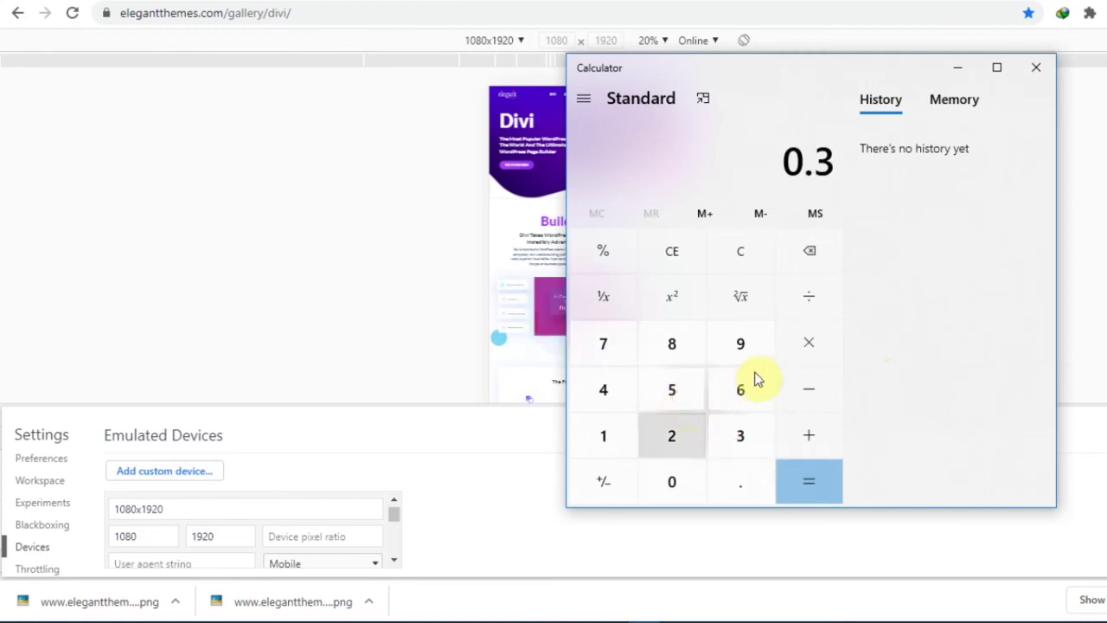
click(797, 346)
click(617, 440)
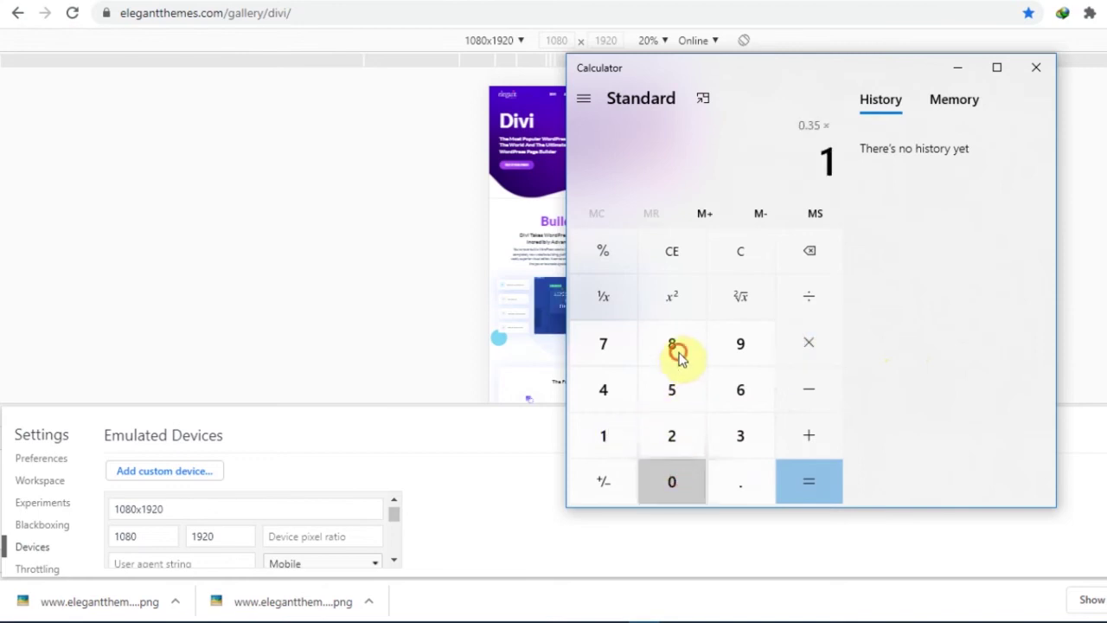
click(675, 478)
key(8)
click(674, 479)
click(803, 473)
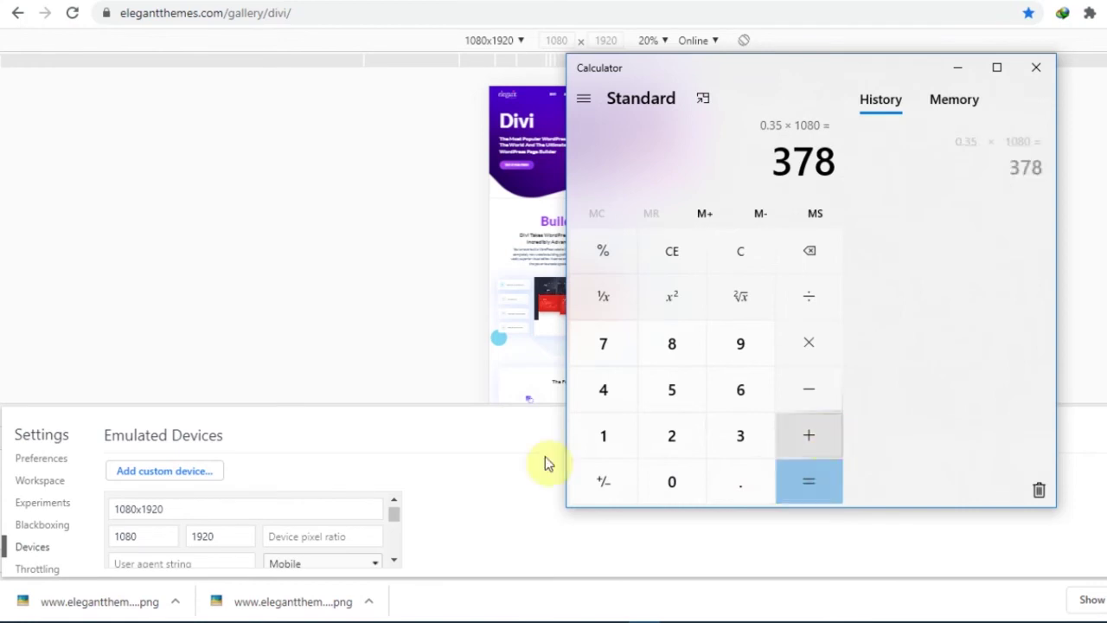
Set the width of the 1080x1920 custom device to 378 in Chrome
click(157, 537)
click(77, 546)
double_click(166, 536)
text(3)
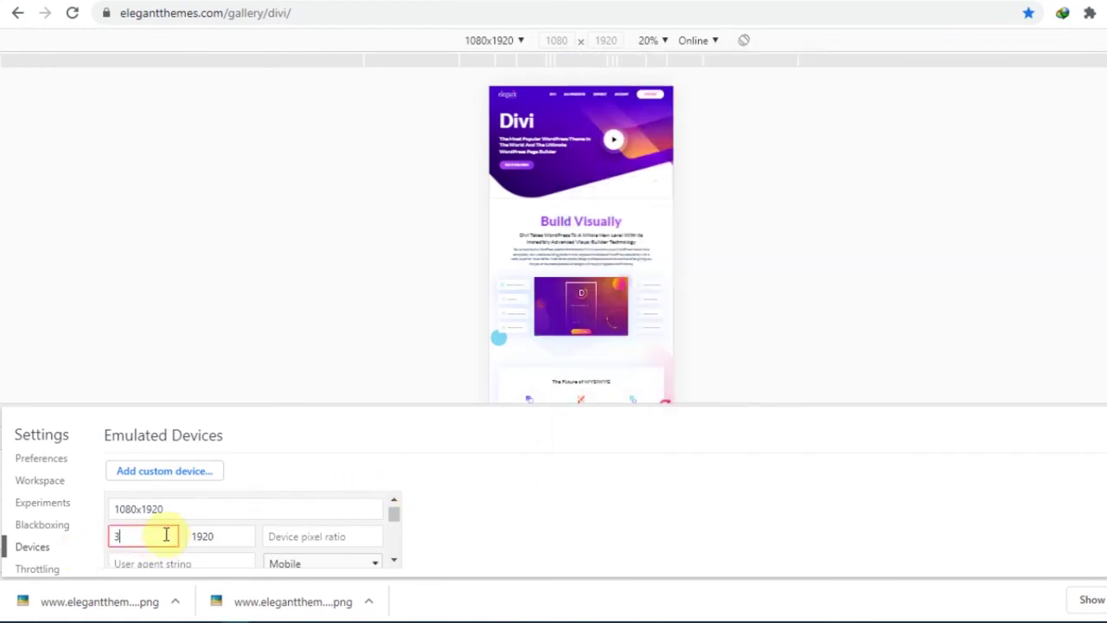
mouse_move(363, 616)
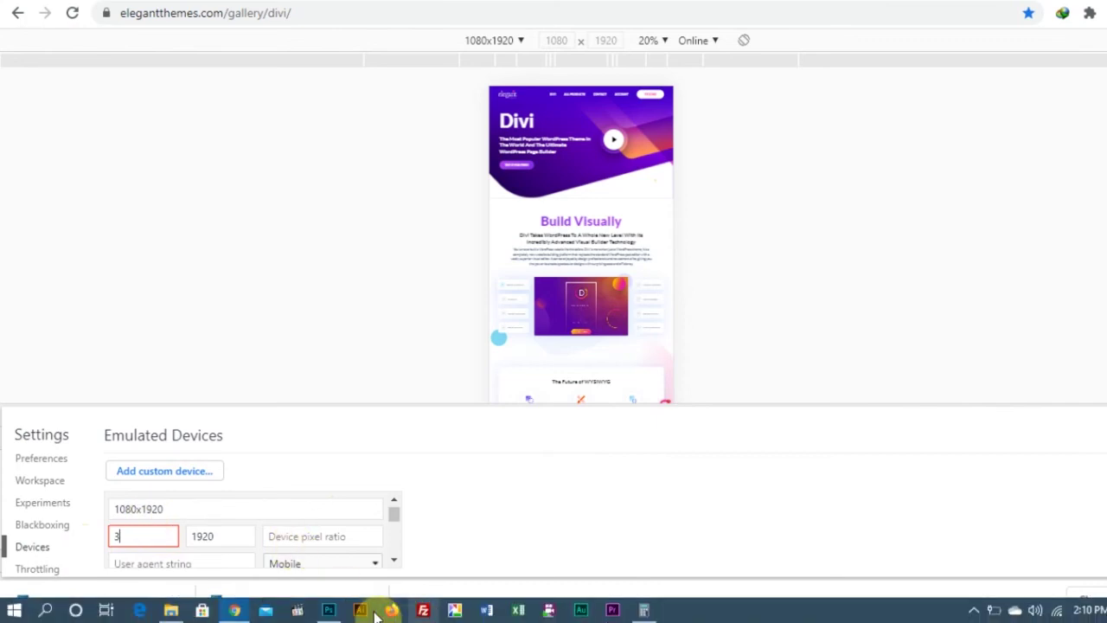
text(78)
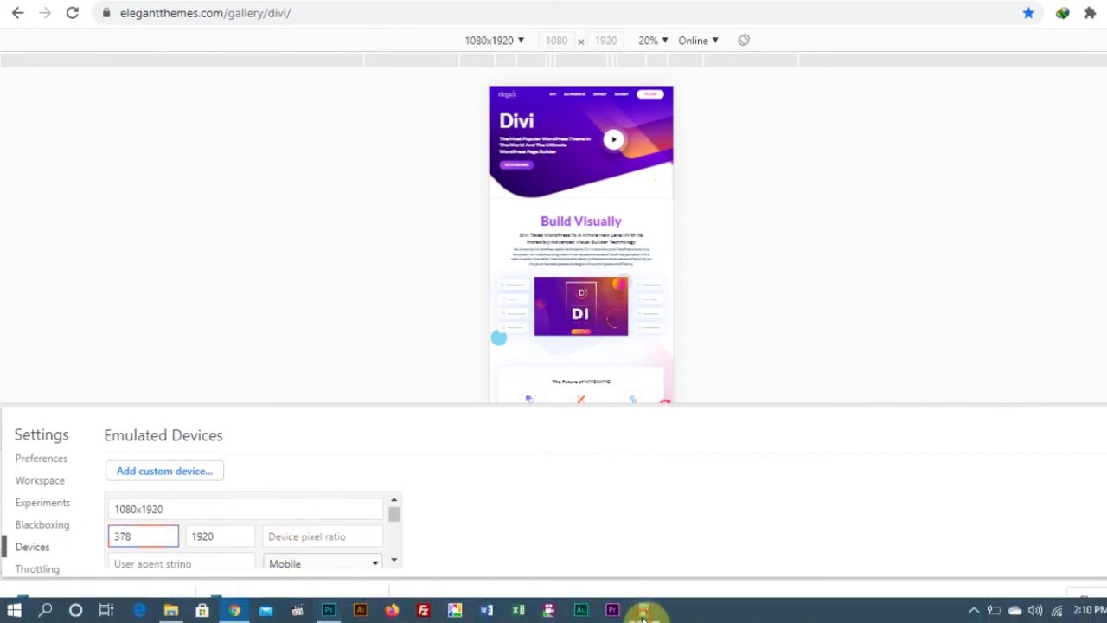
Return to Calculator and calculate 0.35 × 1920 to get the scaled-down device height
click(644, 609)
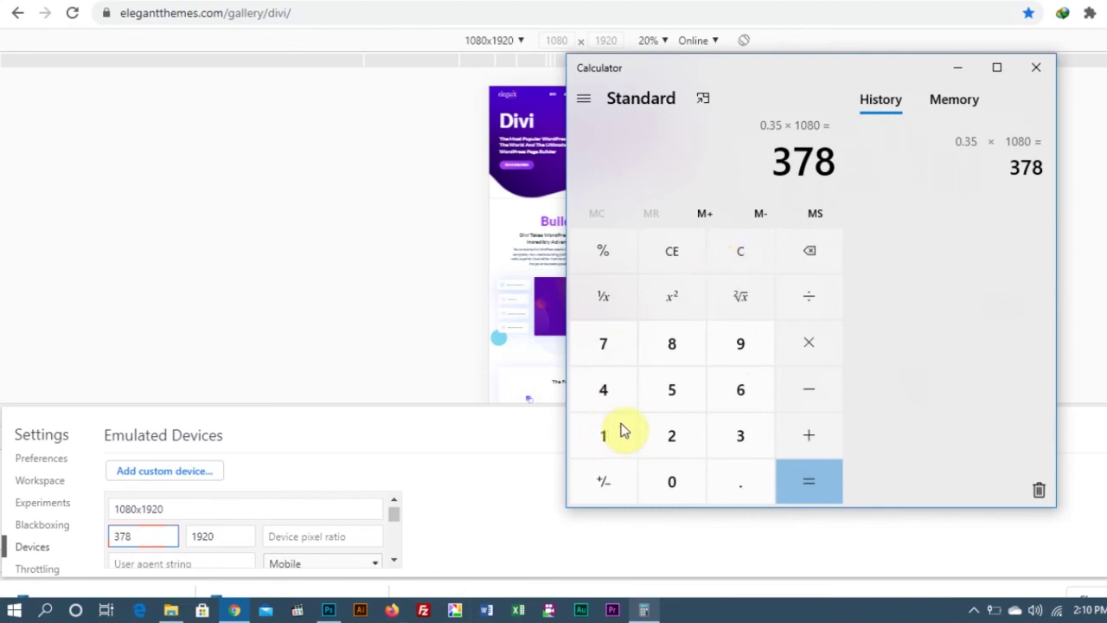
click(741, 475)
click(736, 438)
click(671, 393)
click(797, 346)
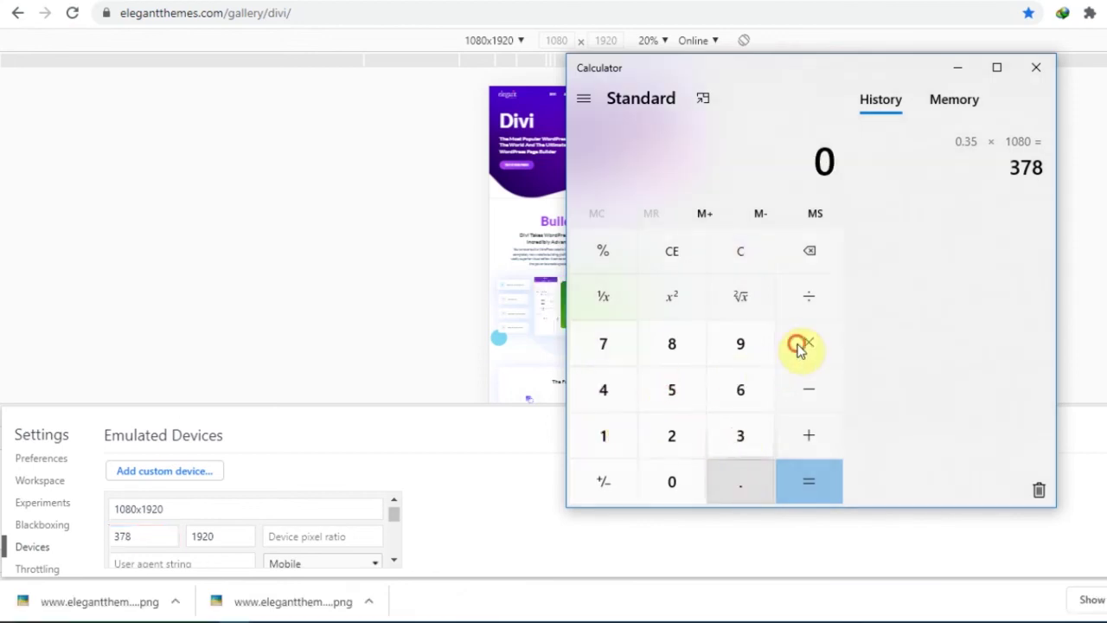
click(619, 430)
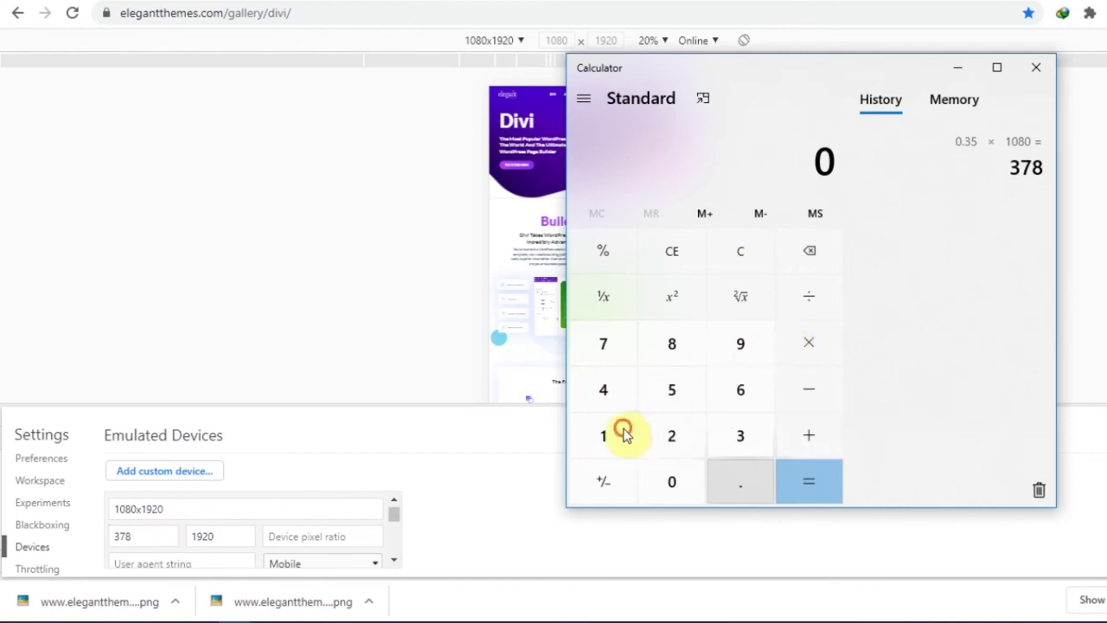
click(752, 353)
click(672, 438)
click(672, 474)
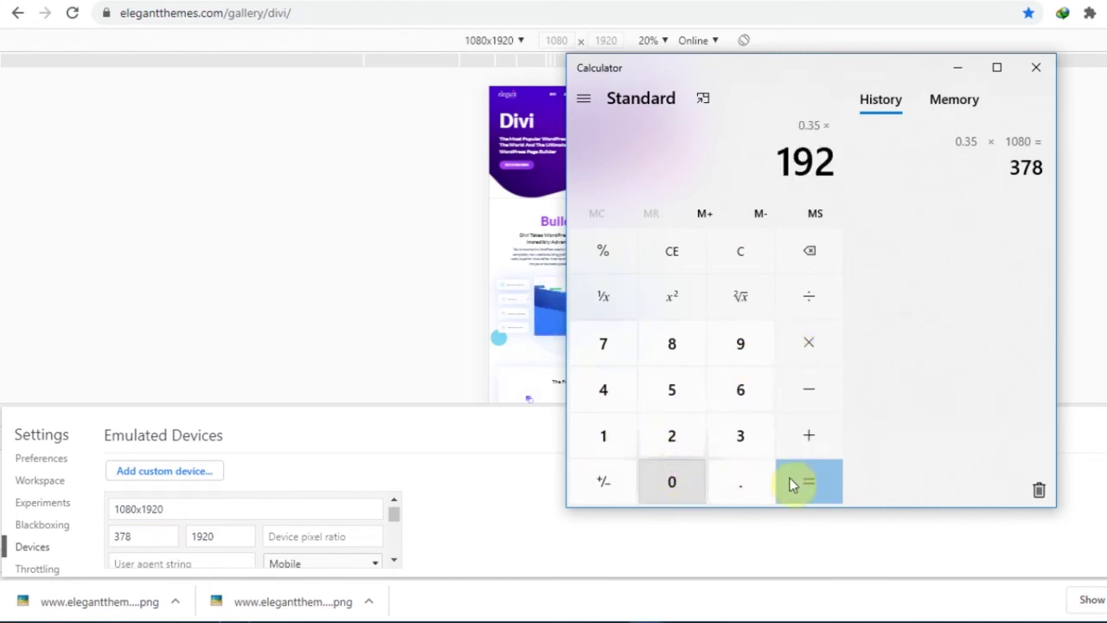
click(799, 485)
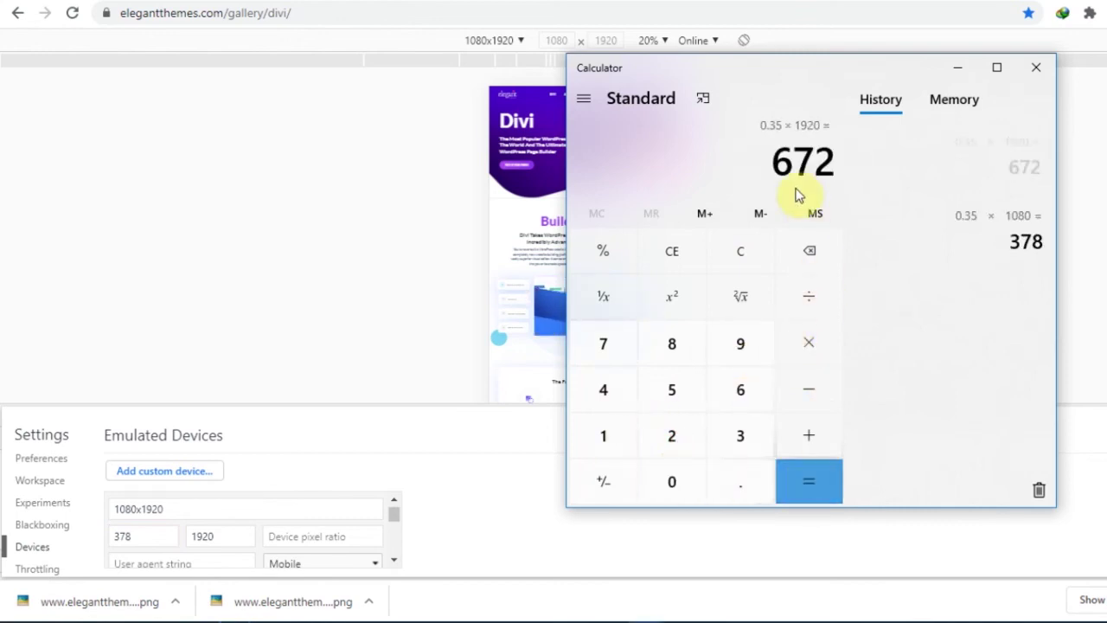
Set the height of the 1080x1920 custom device to 672 in Chrome and save the device
drag(227, 536, 189, 536)
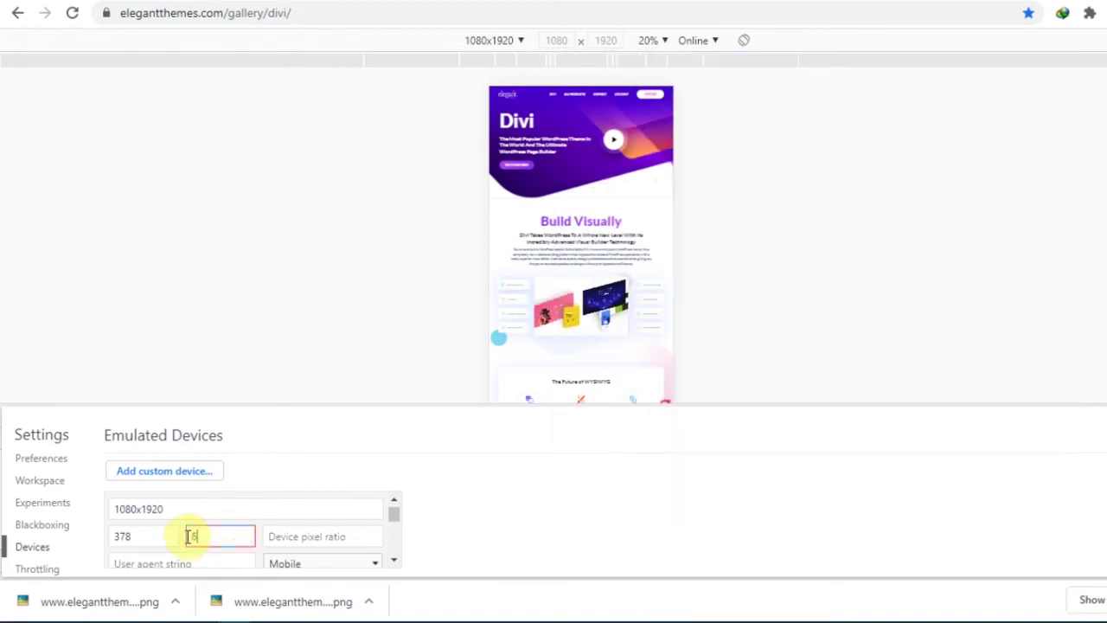
text(672)
click(394, 564)
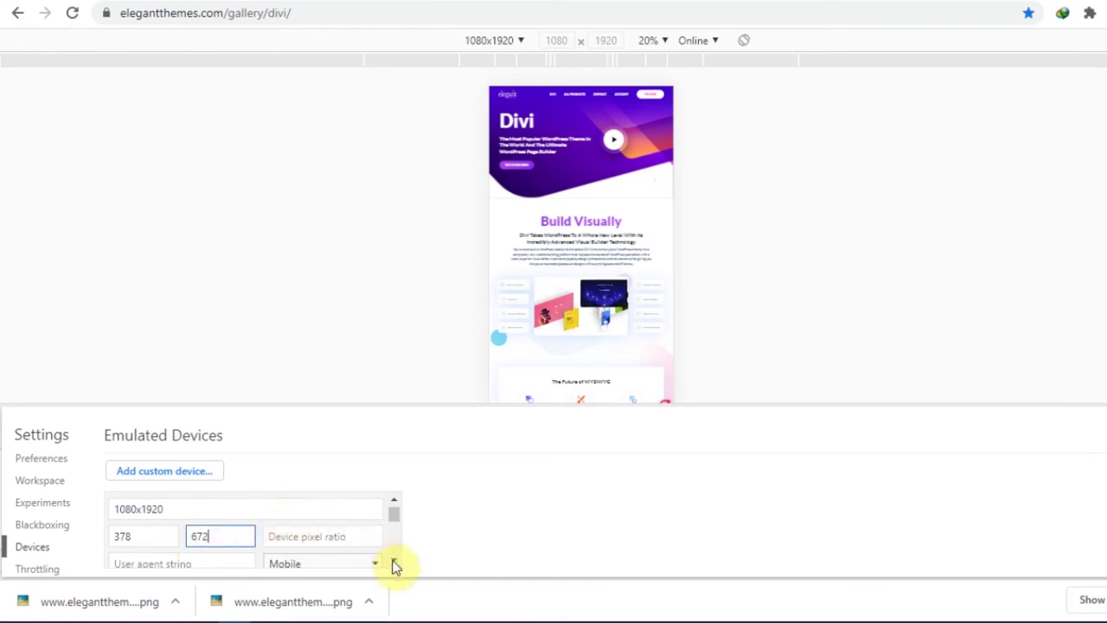
click(395, 564)
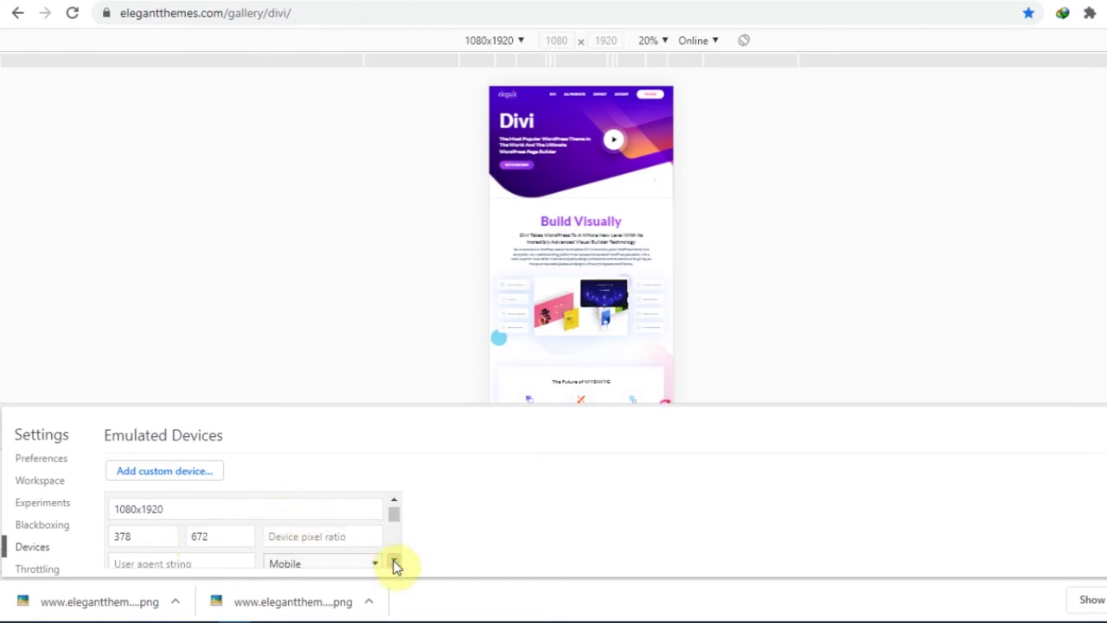
scroll(394, 564, down, 2)
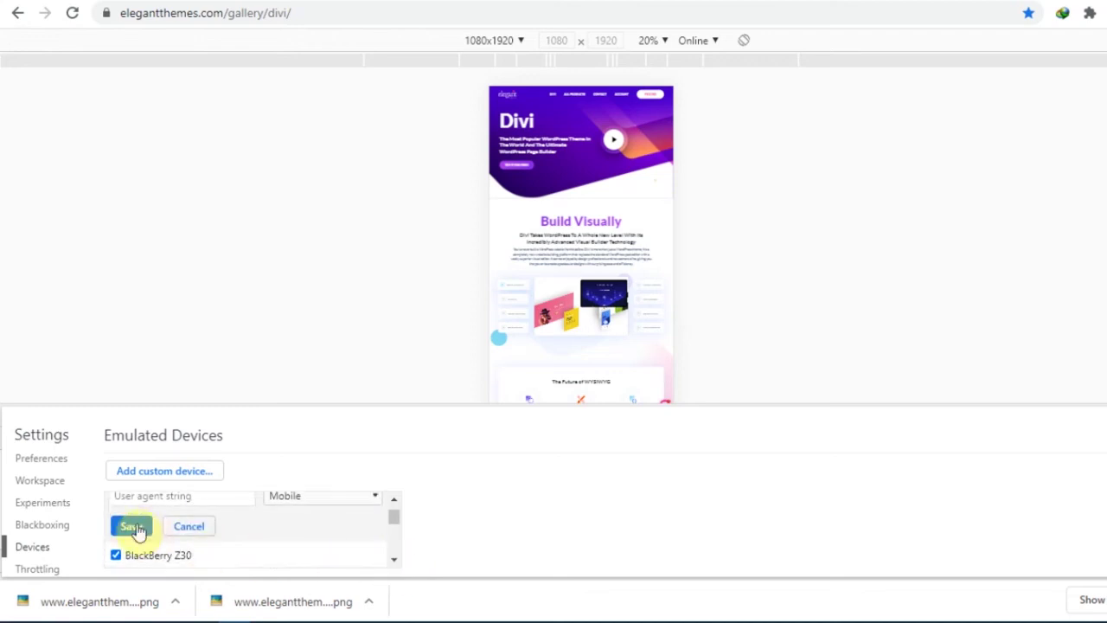
click(133, 527)
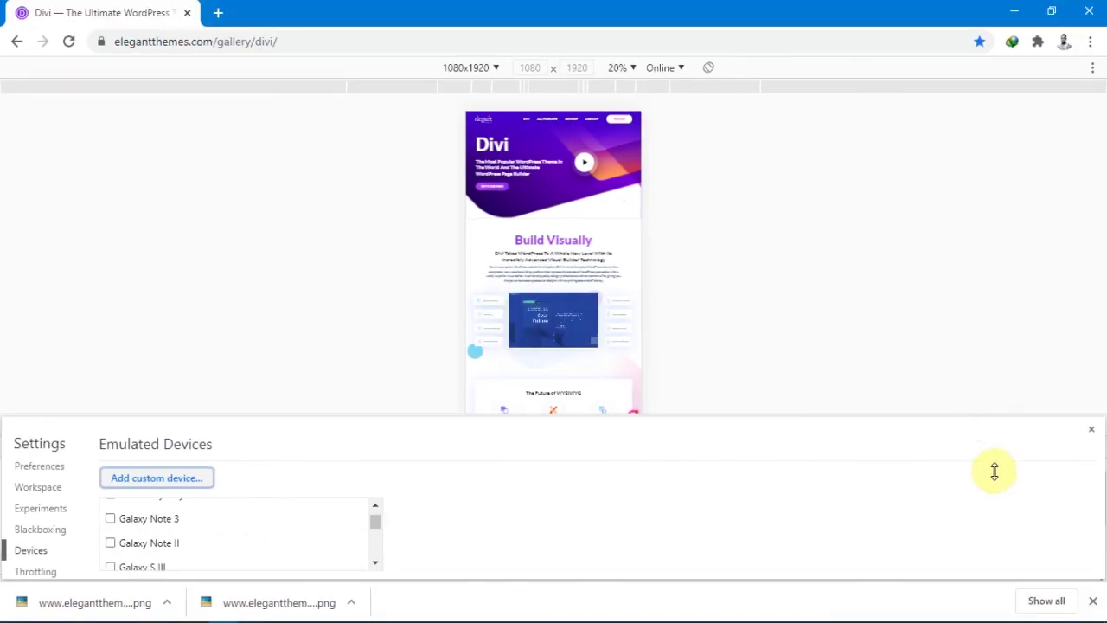
Fit the emulated phone preview to the window at 50% zoom and capture a screenshot of the Divi page
drag(994, 474, 993, 469)
click(632, 68)
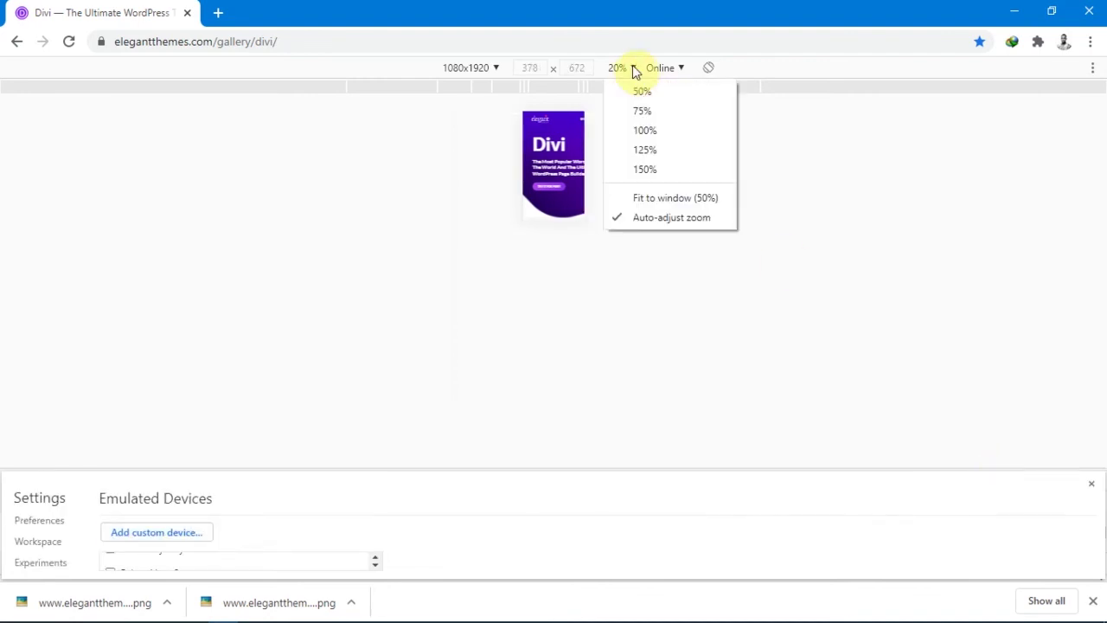
click(659, 202)
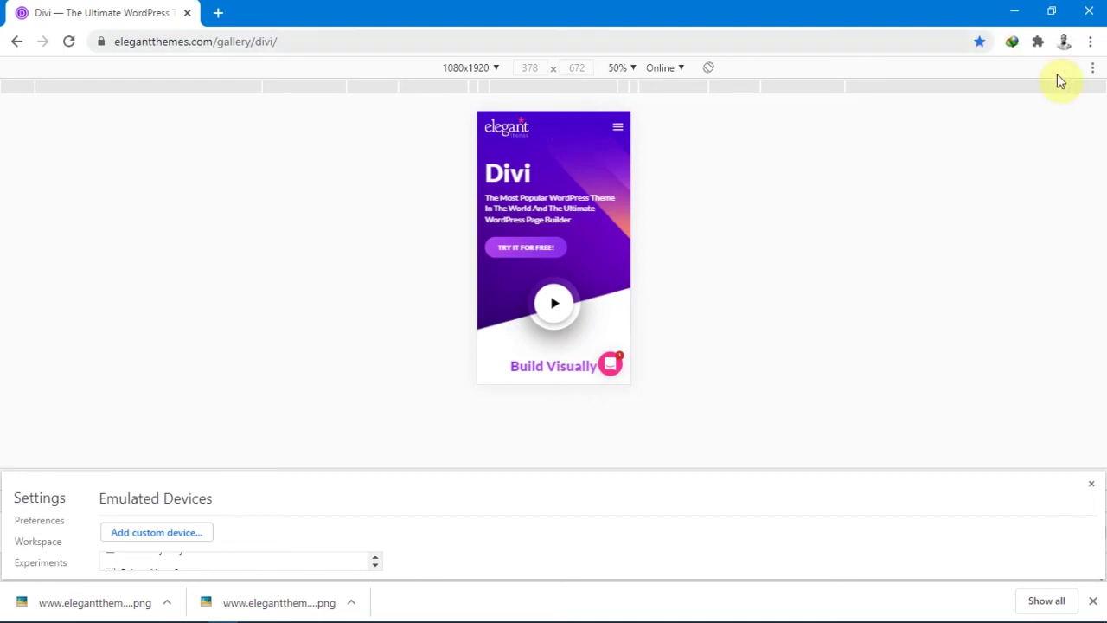
click(1092, 69)
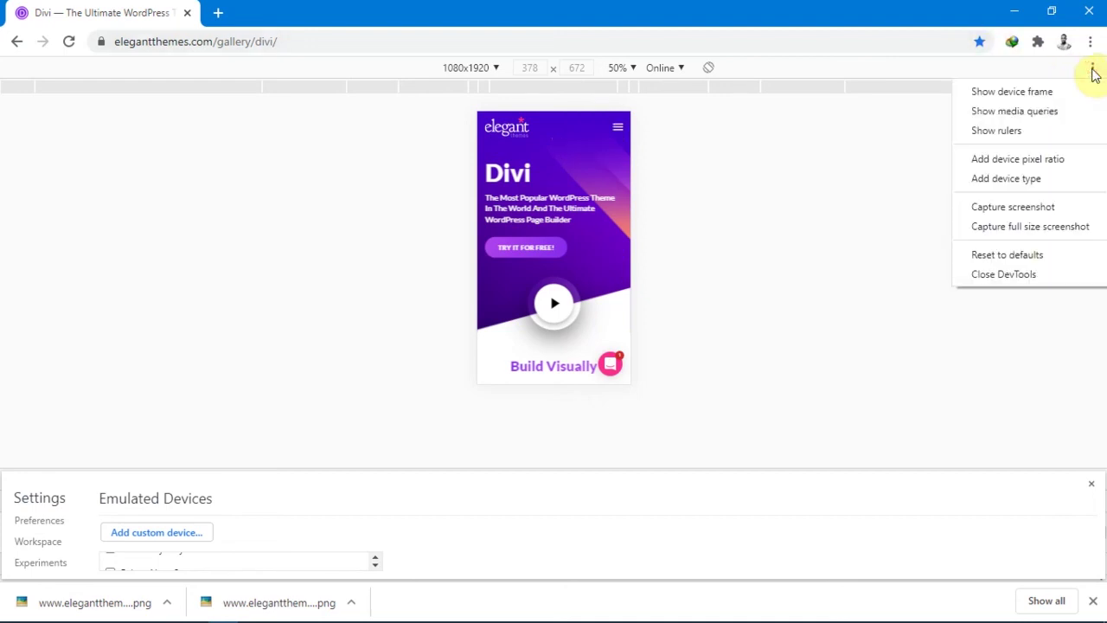
click(994, 211)
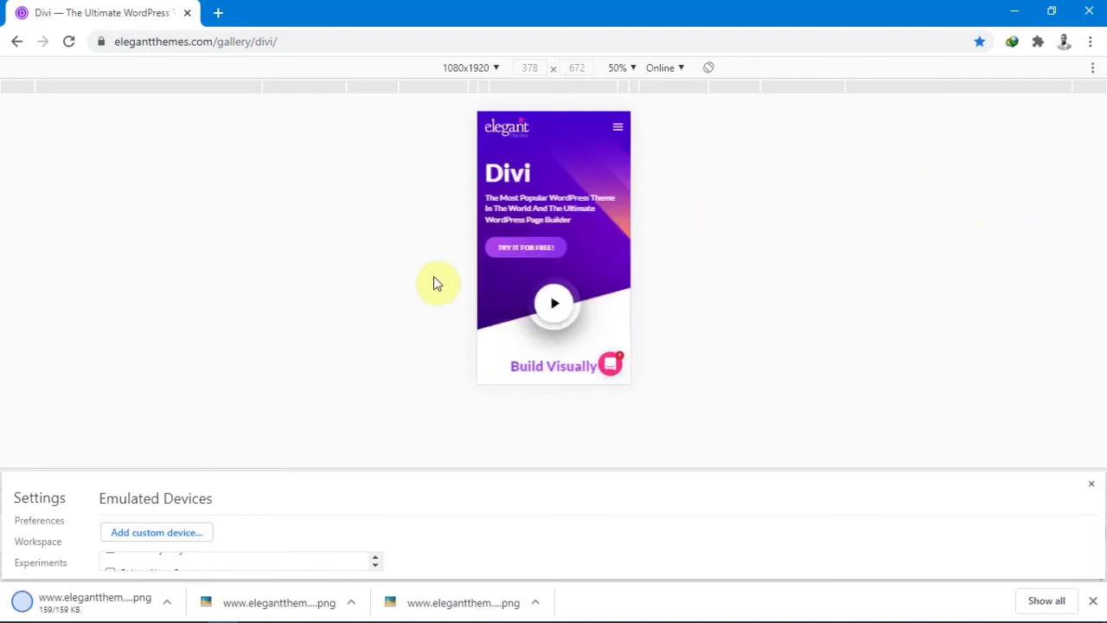
Switch to Photoshop and place the 1080x1920 Divi screenshot from the Downloads folder into screen11 1.psb
mouse_move(184, 612)
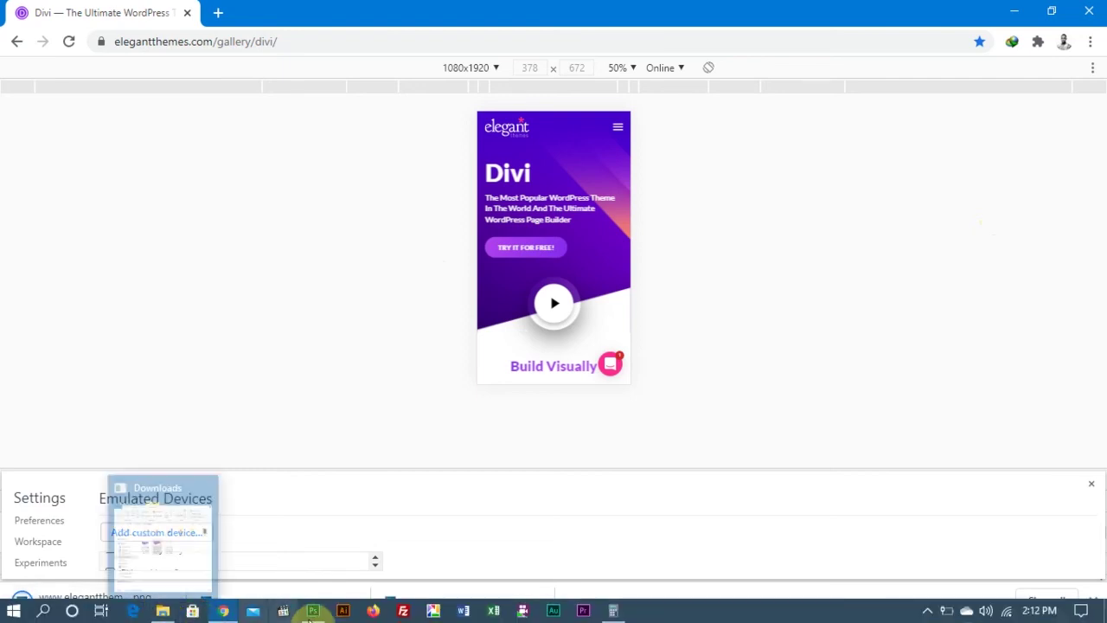
click(313, 611)
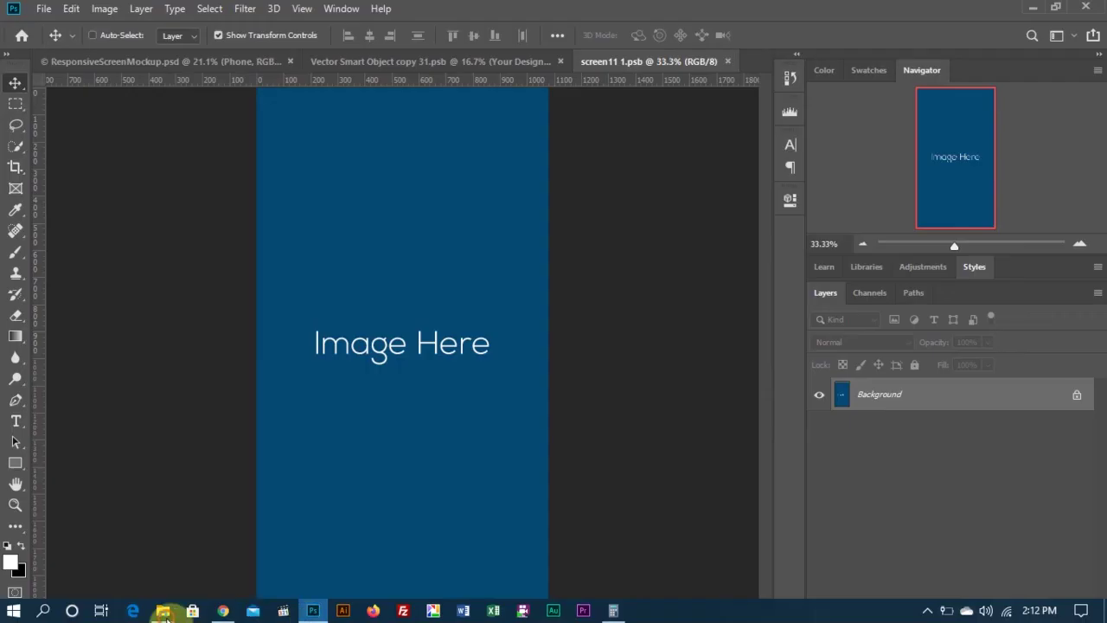
click(164, 613)
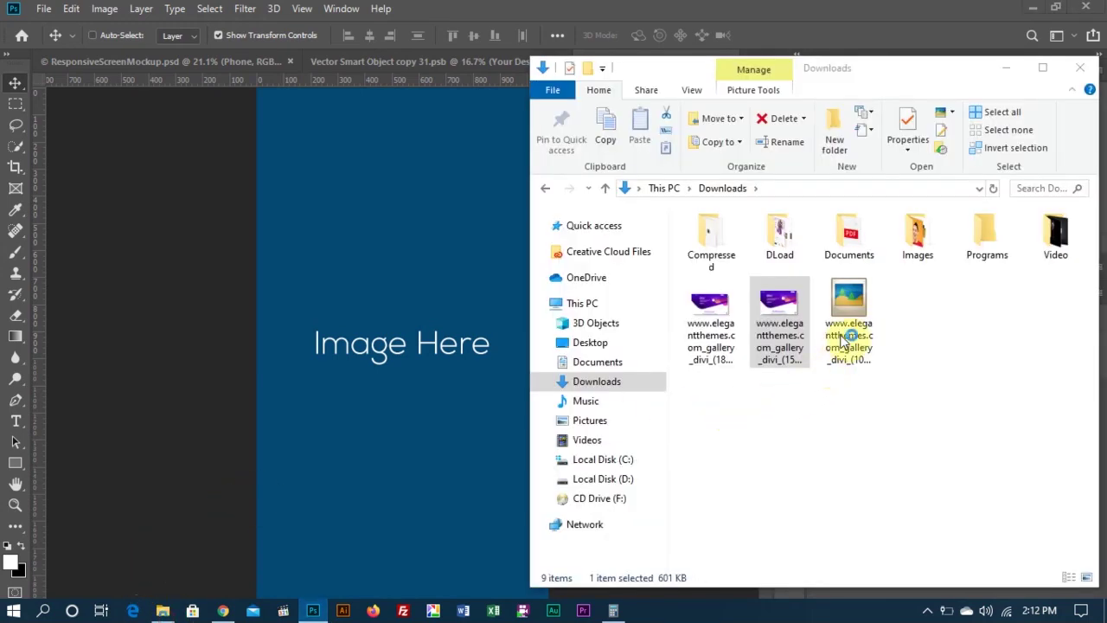
click(849, 304)
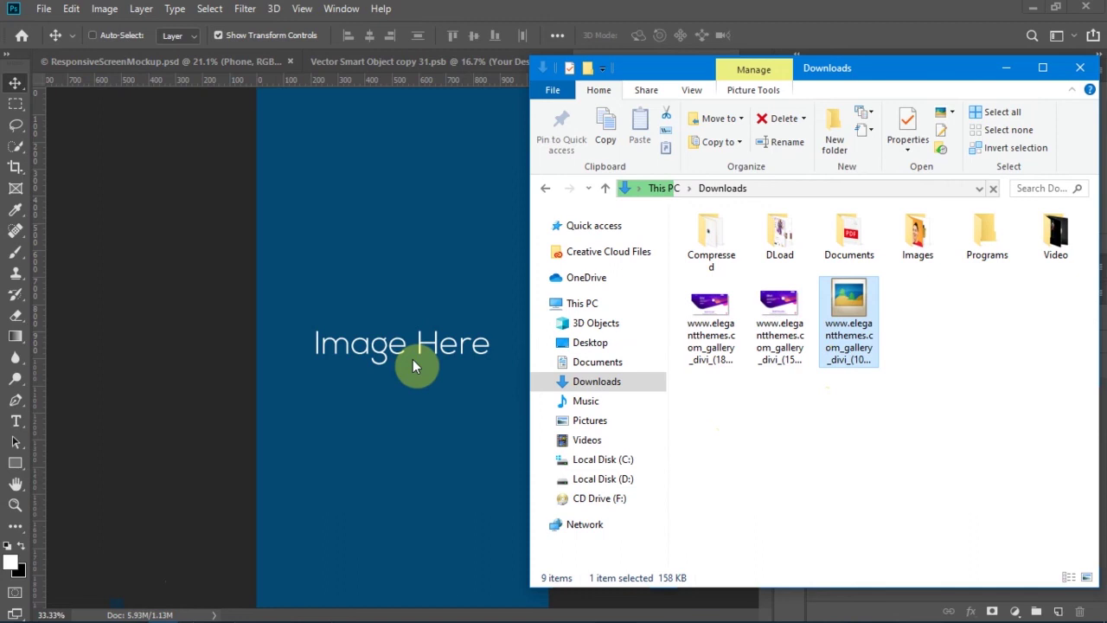
drag(412, 364, 412, 364)
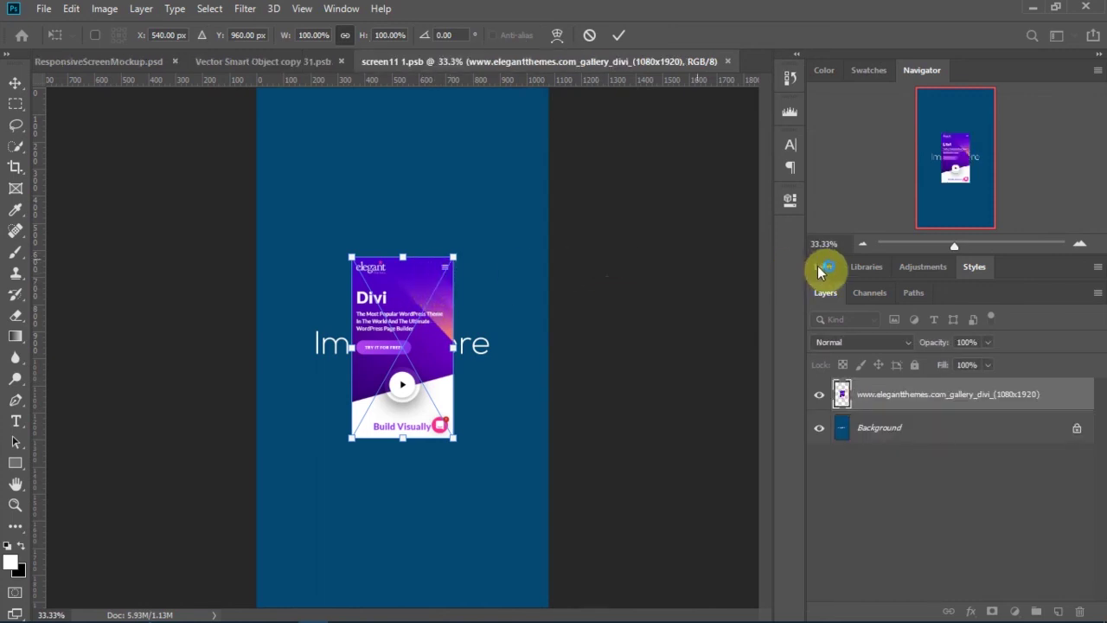
Scale the placed phone screenshot up to fill the whole canvas and apply the transform
click(861, 245)
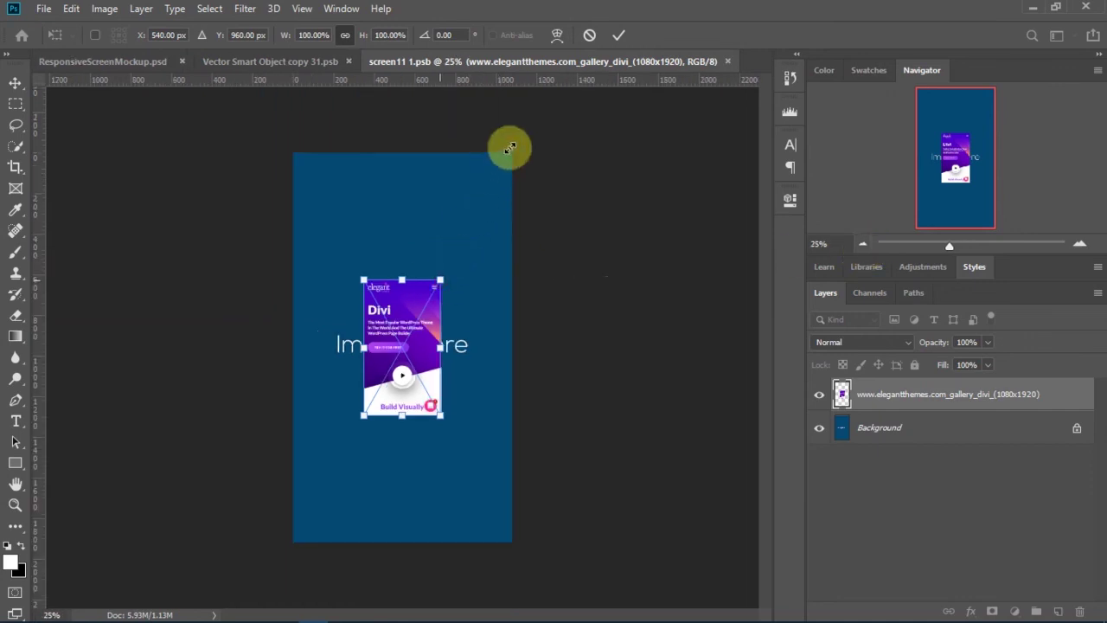
drag(509, 156, 512, 153)
click(615, 37)
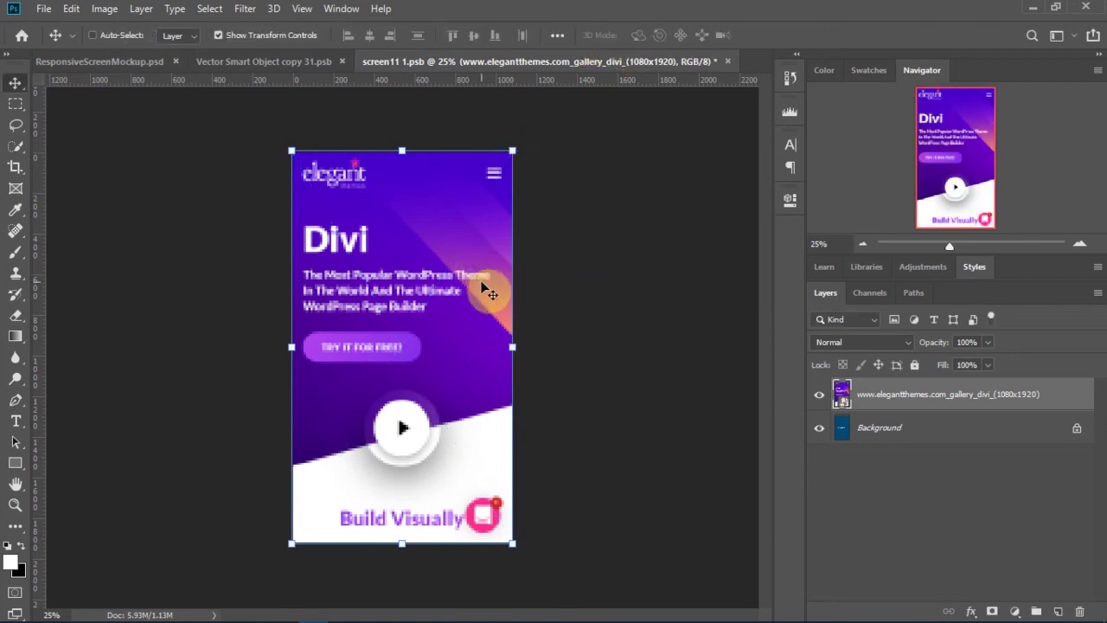
Save and close both phone smart object documents, screen11 1.psb and Vector Smart Object copy 31.psb
click(43, 8)
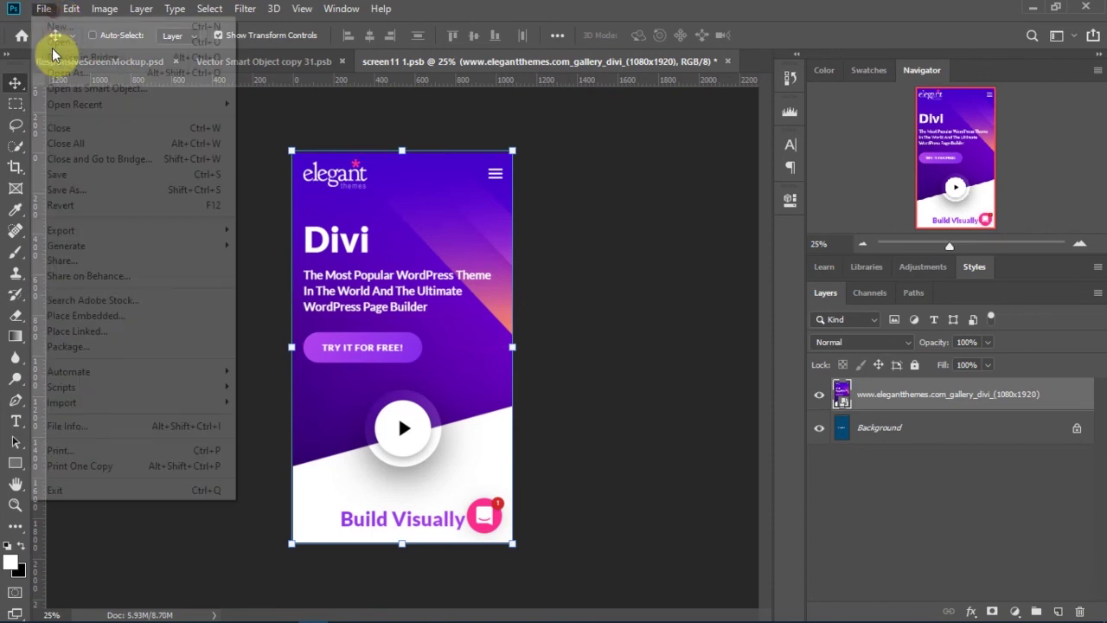
click(67, 178)
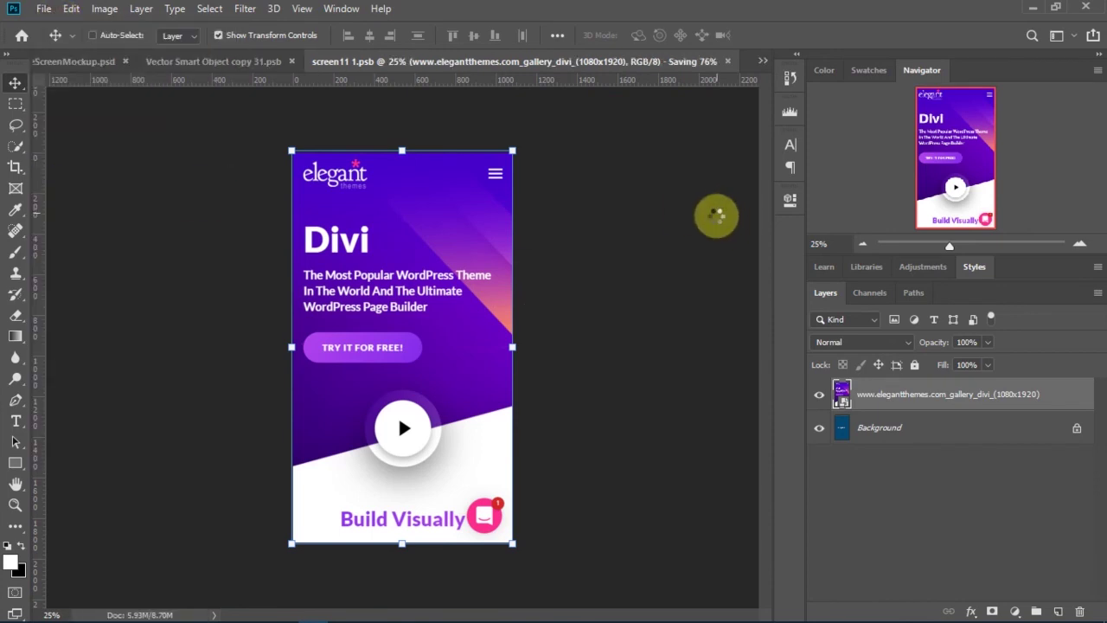
click(727, 62)
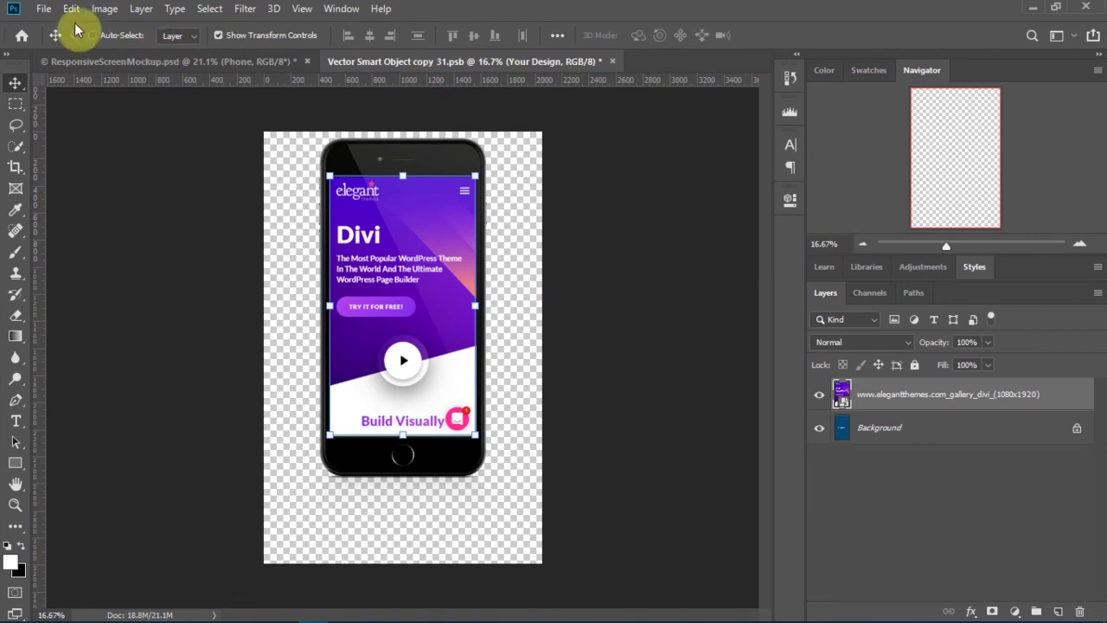
click(43, 8)
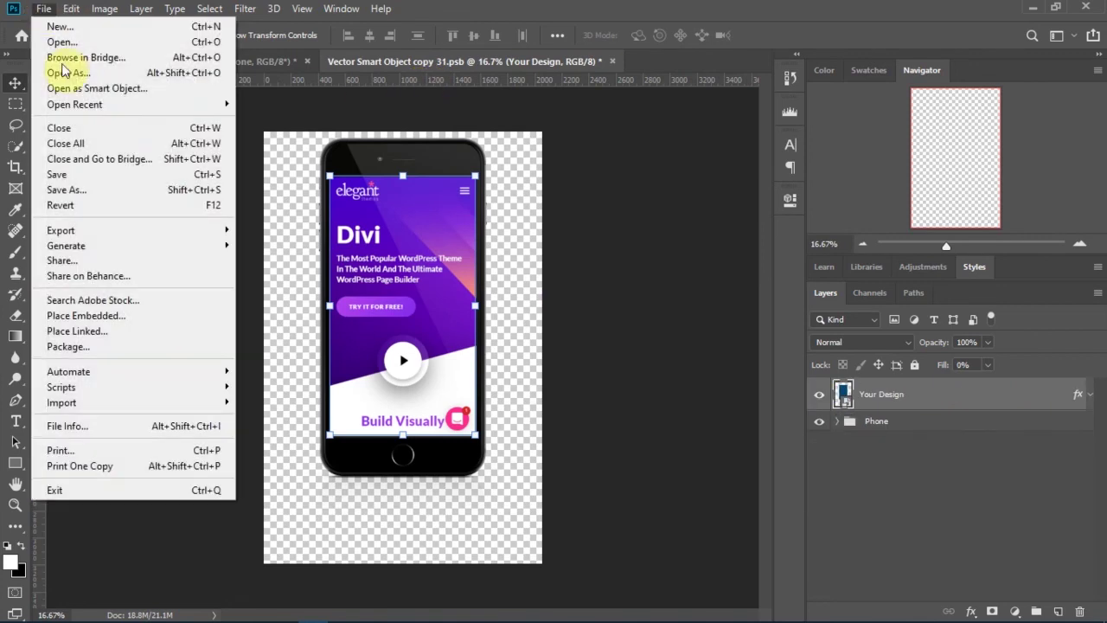
click(91, 175)
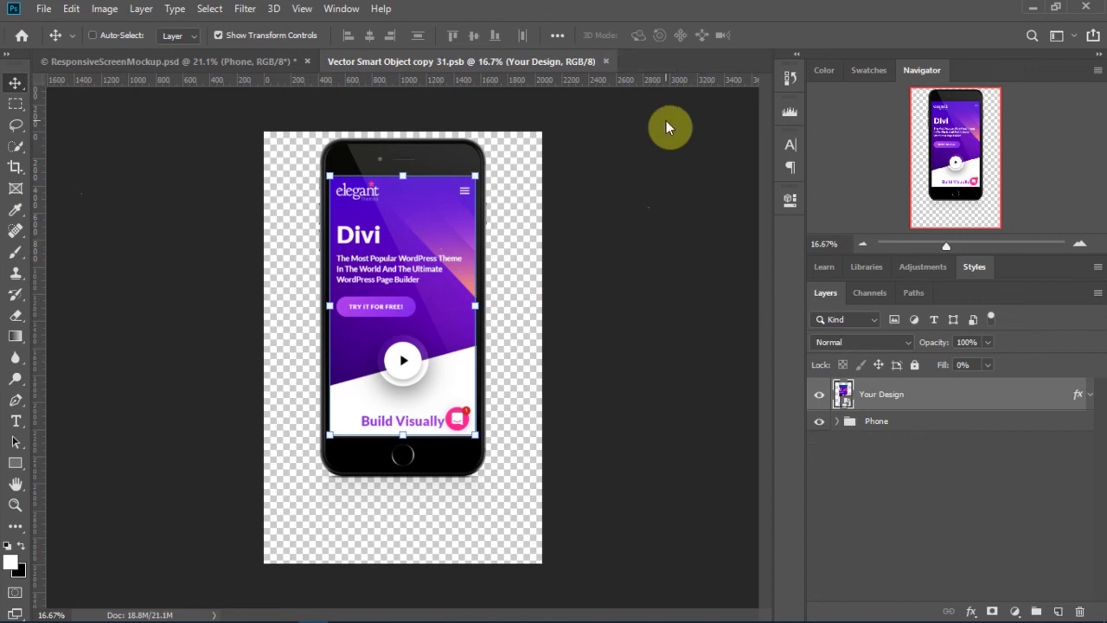
click(606, 60)
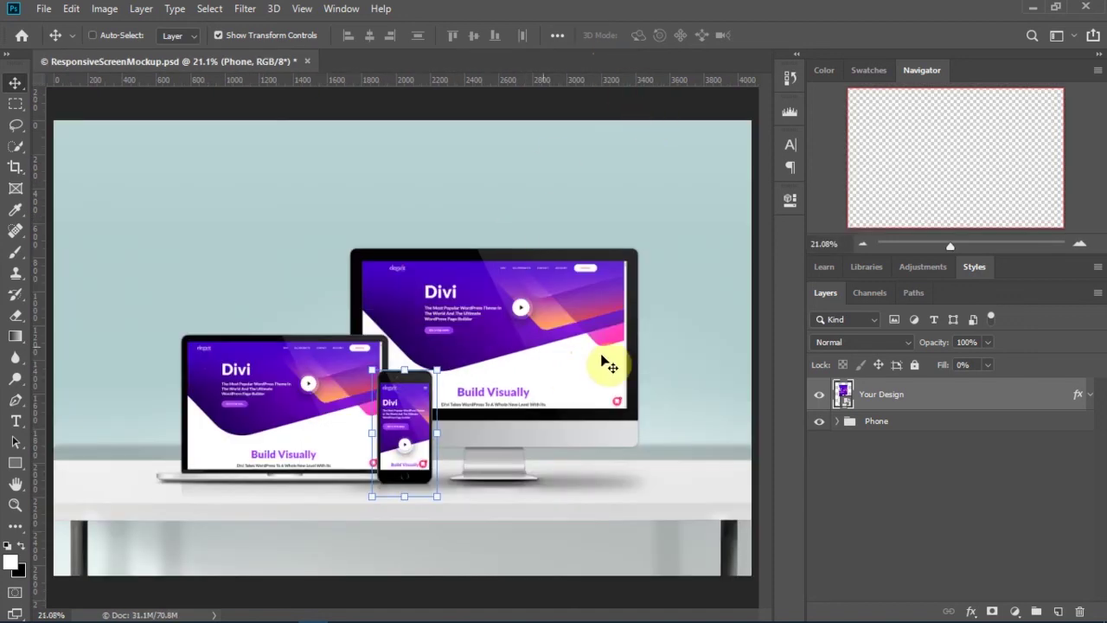
Move the Curves 1 adjustment layer into the bg group of the responsive mockup
click(881, 557)
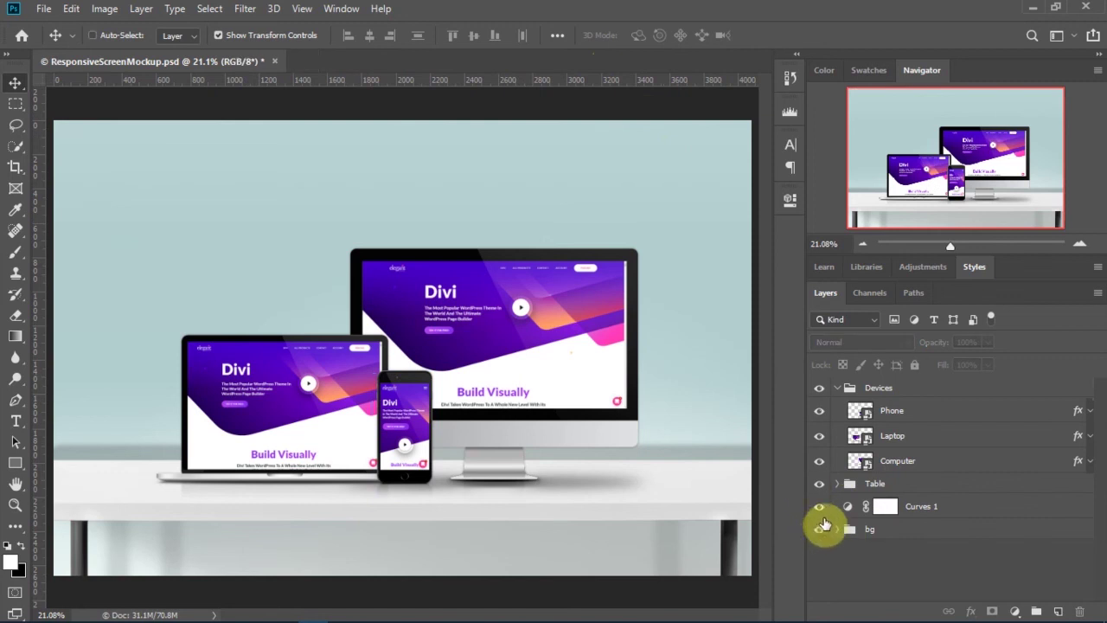
drag(914, 504, 915, 527)
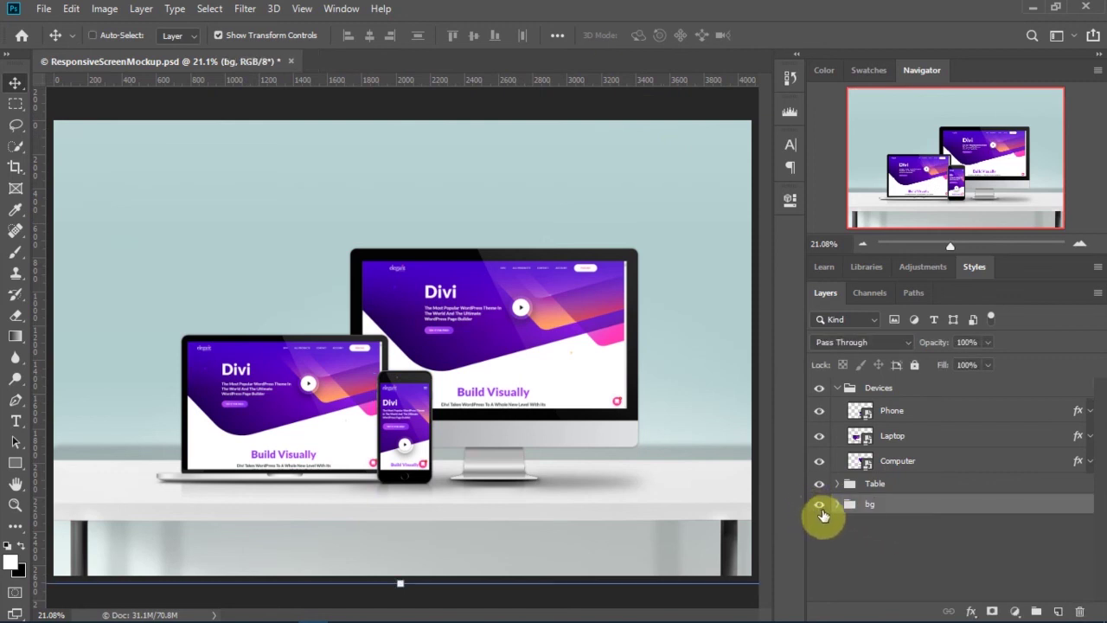
Hide the bg and Table groups, and turn the bg group back on
click(819, 500)
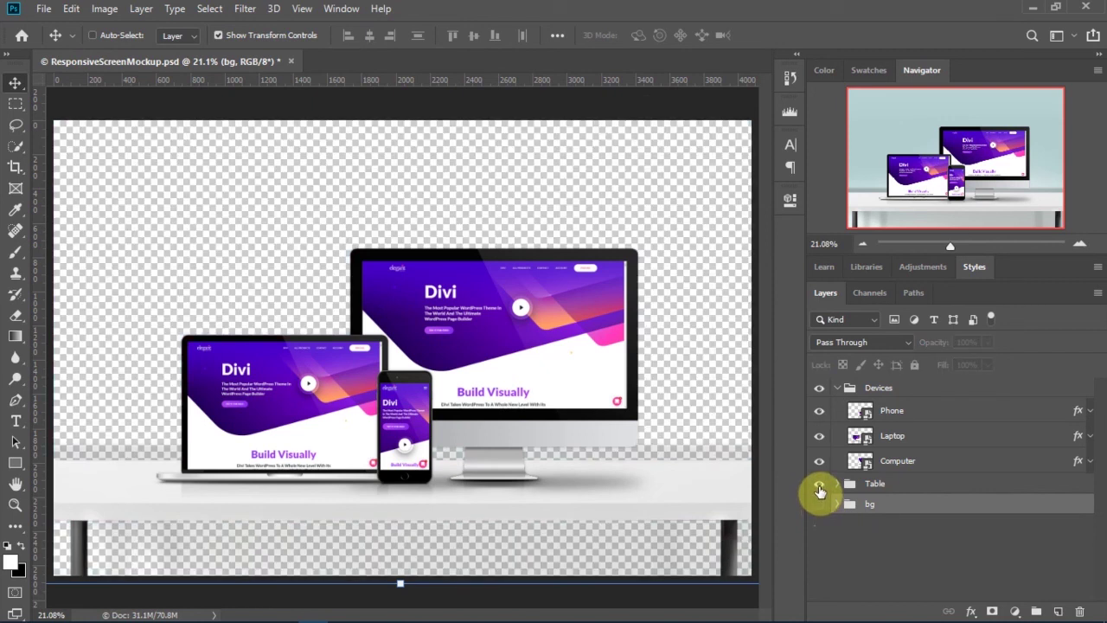
click(819, 486)
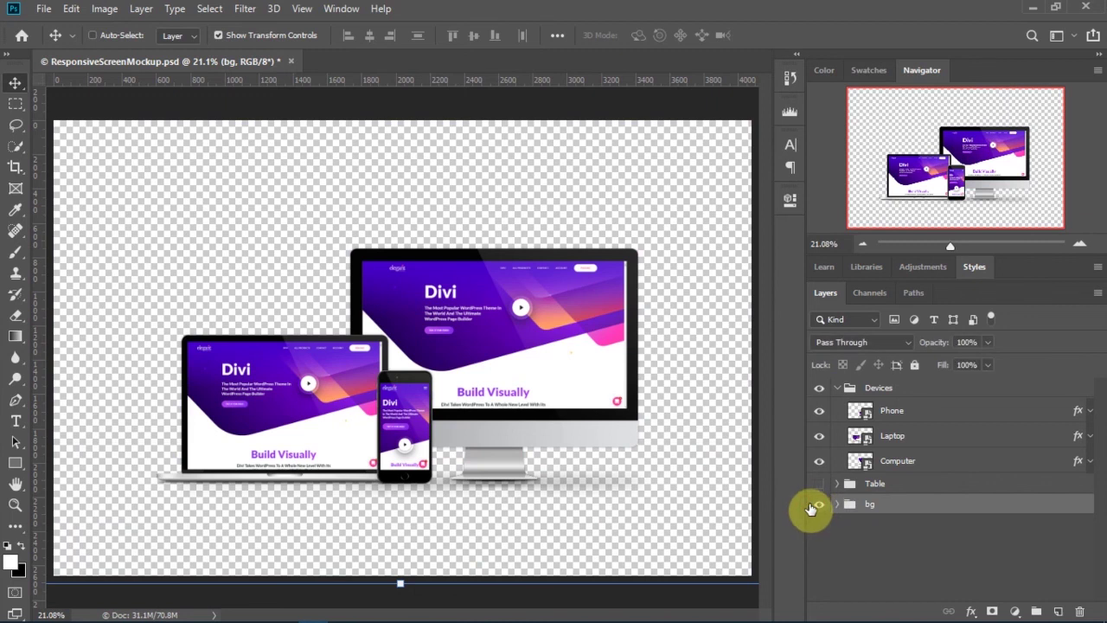
click(818, 505)
Try moving the Computer device up and slightly to the right on the canvas, and undo the move
ctrl+click(597, 354)
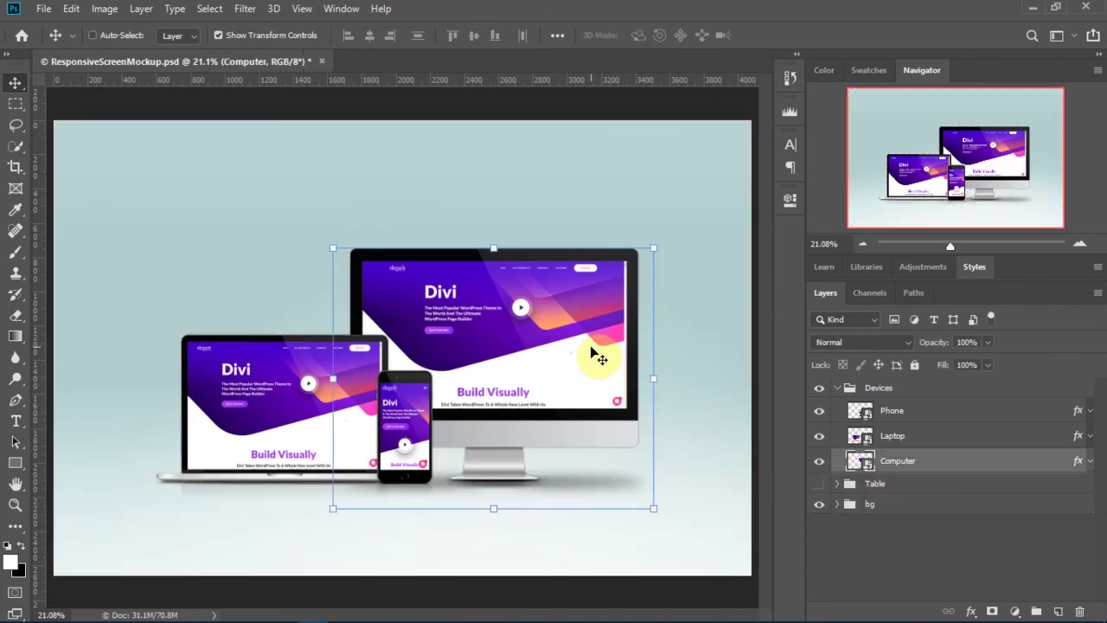
mouse_move(589, 354)
mouse_down()
mouse_move(622, 339)
mouse_move(602, 307)
mouse_move(603, 362)
mouse_up()
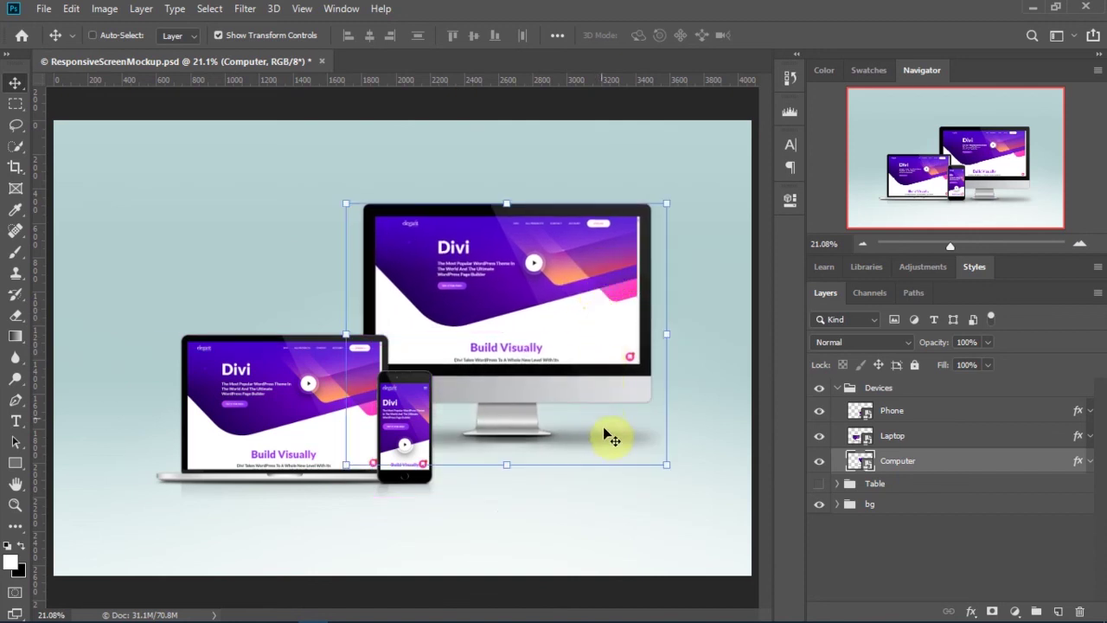
key(ctrl)
ctrl+click(866, 469)
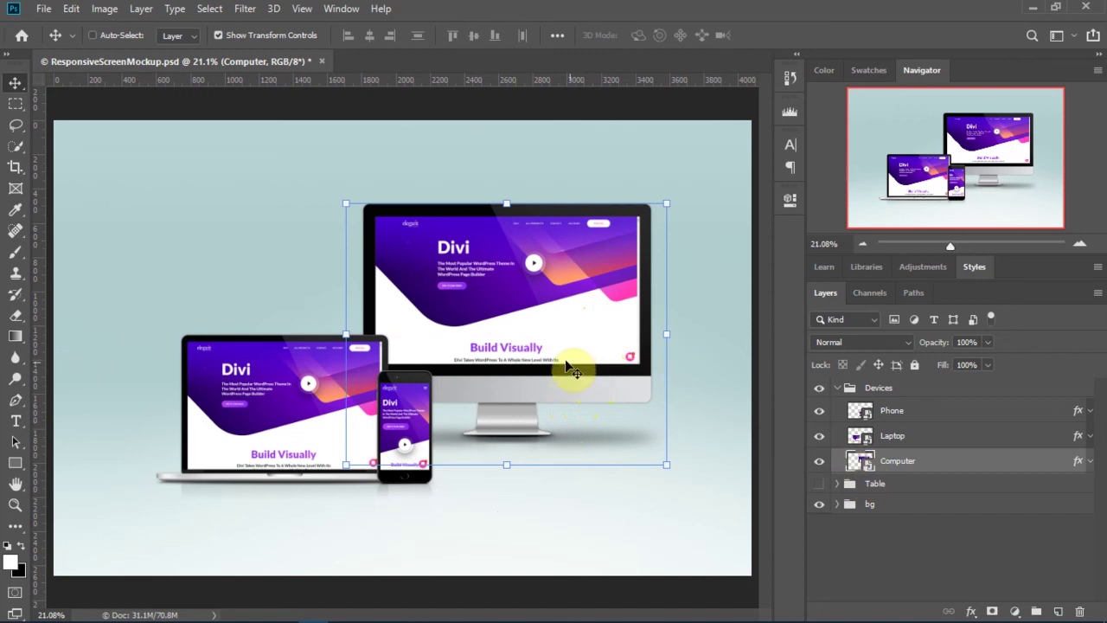
key(ctrl+z)
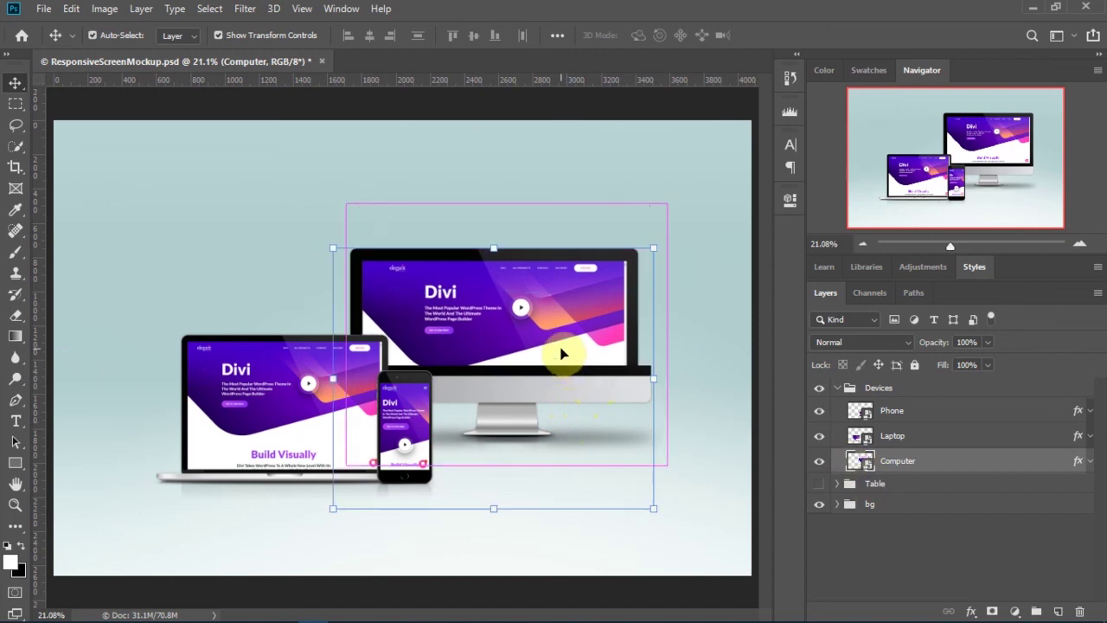
Deselect the layers and show the Table group again
click(857, 541)
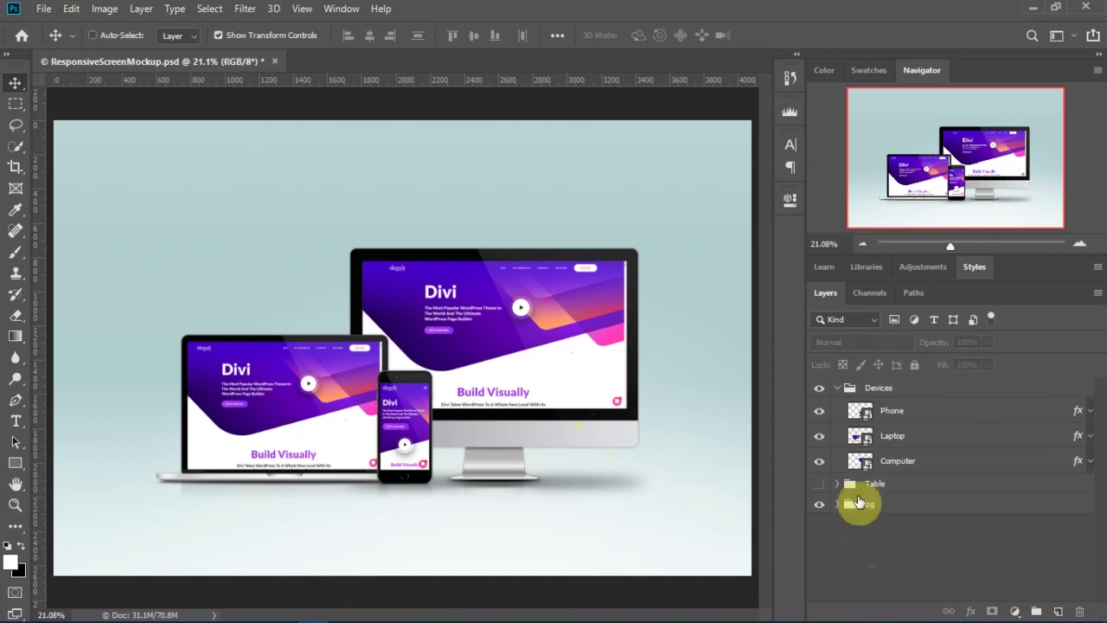
click(818, 481)
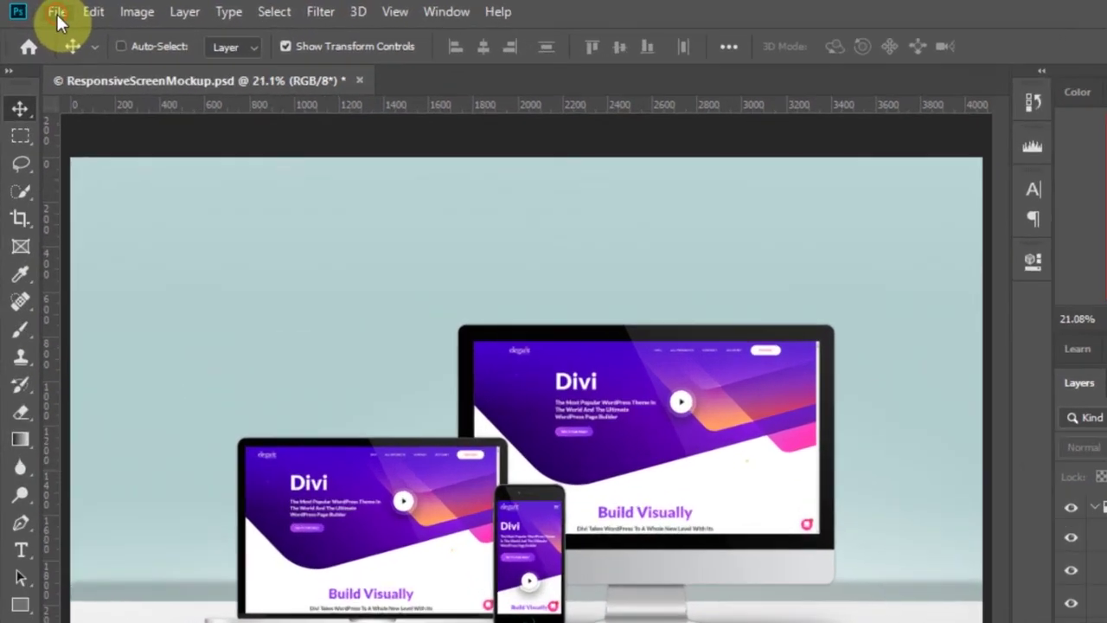
Export the mockup with Save for Web as a JPEG High image at quality 60, saved as ResponsiveScreenMockup.jpg in the Exports folder
click(43, 10)
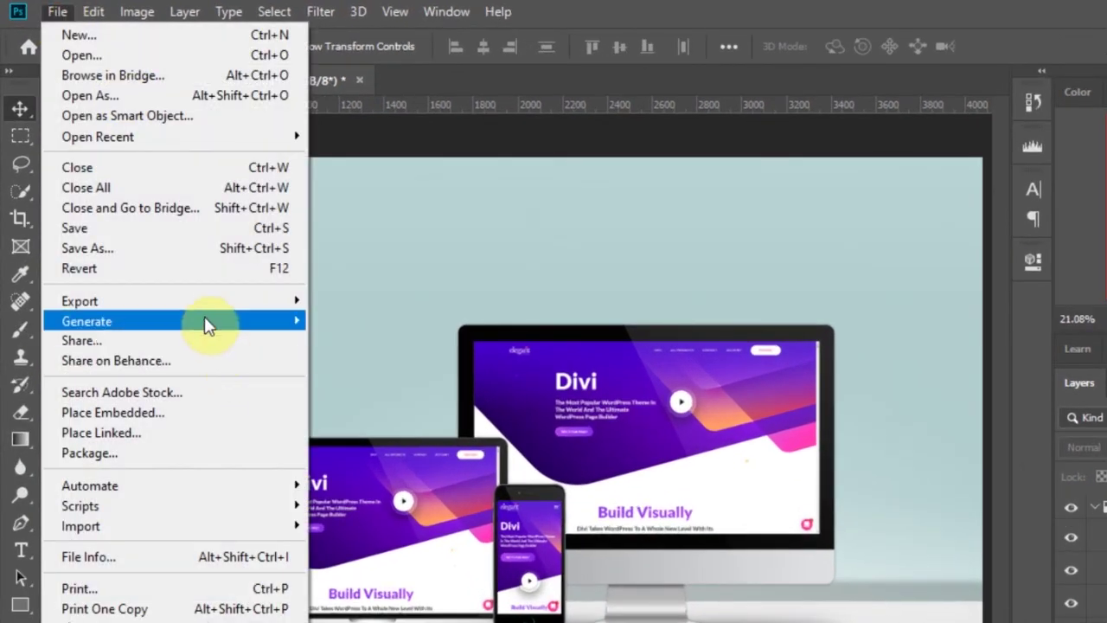
mouse_move(199, 301)
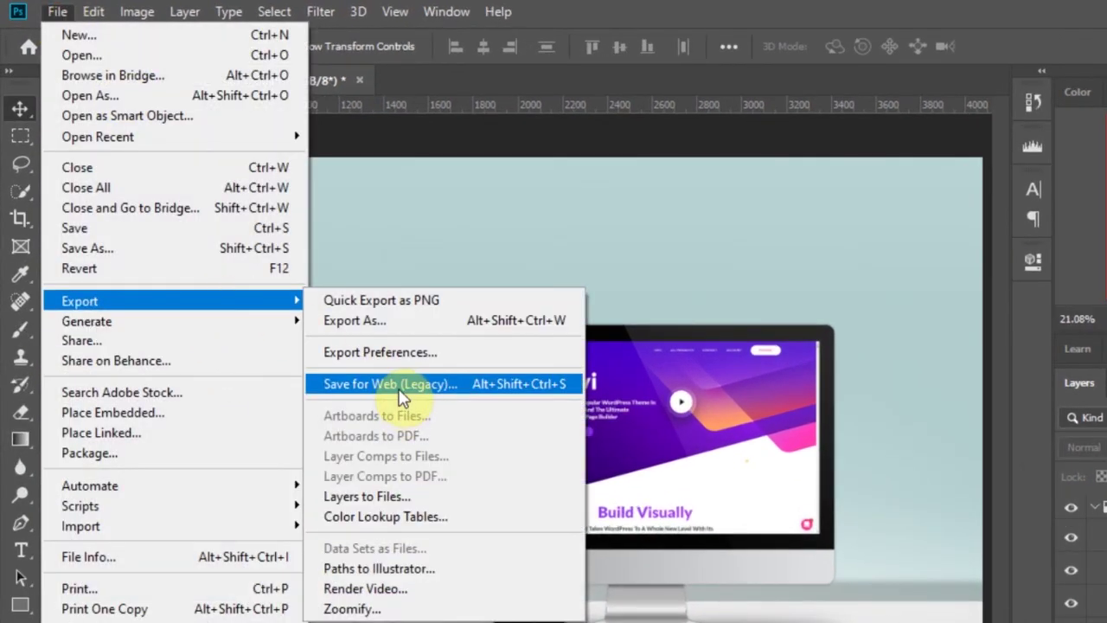
click(404, 384)
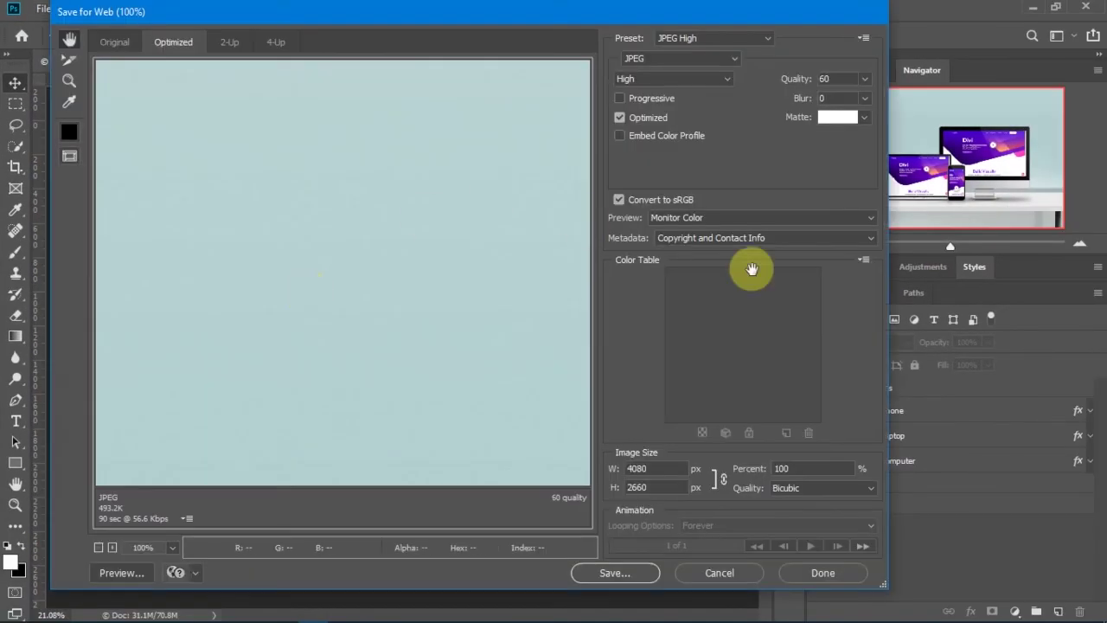
click(611, 572)
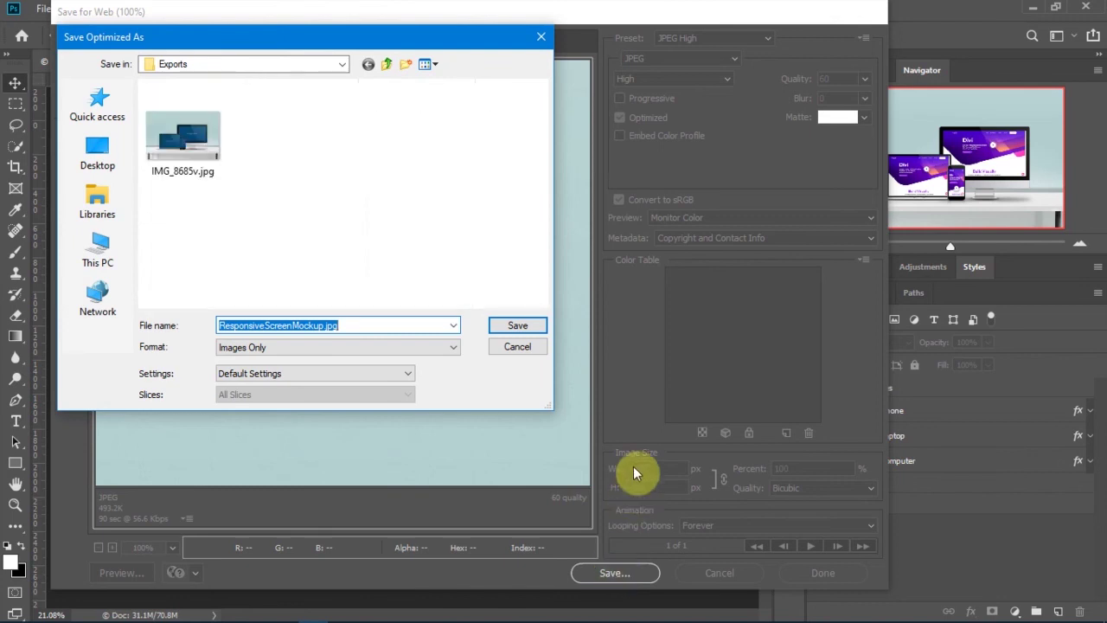
click(381, 325)
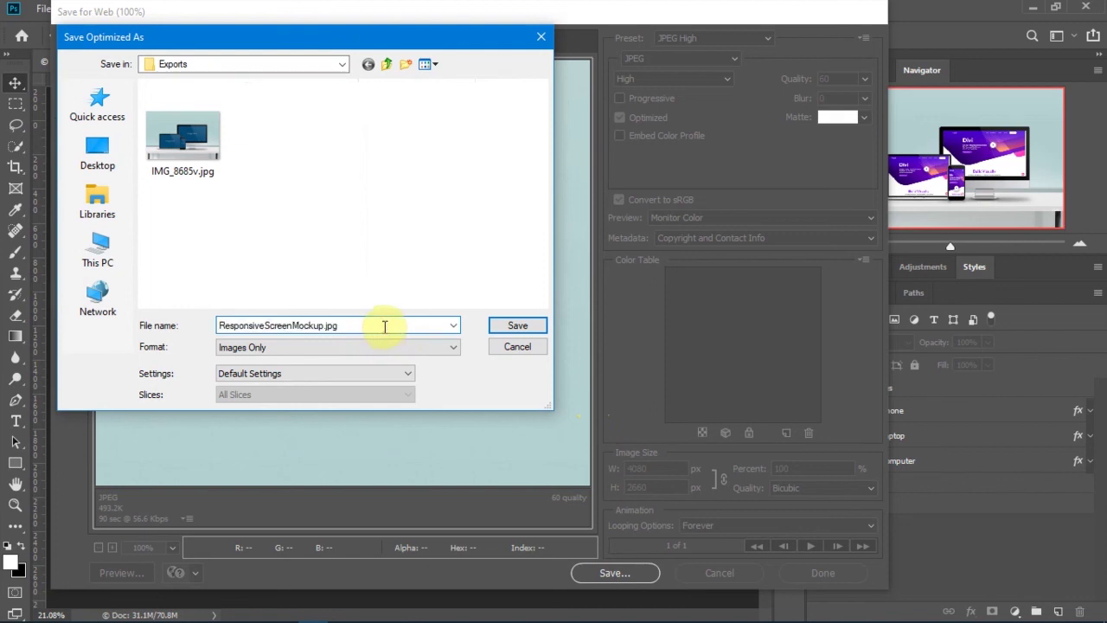
click(517, 329)
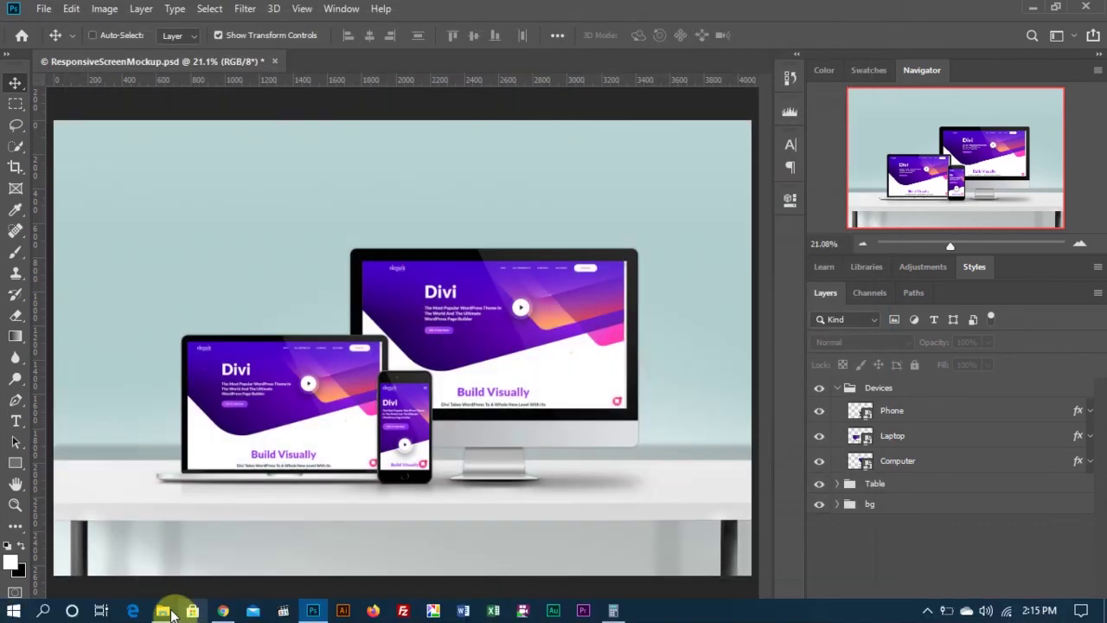
Switch to the Exports folder in File Explorer and open ResponsiveScreenMockup.jpg to check the exported mockup
click(170, 611)
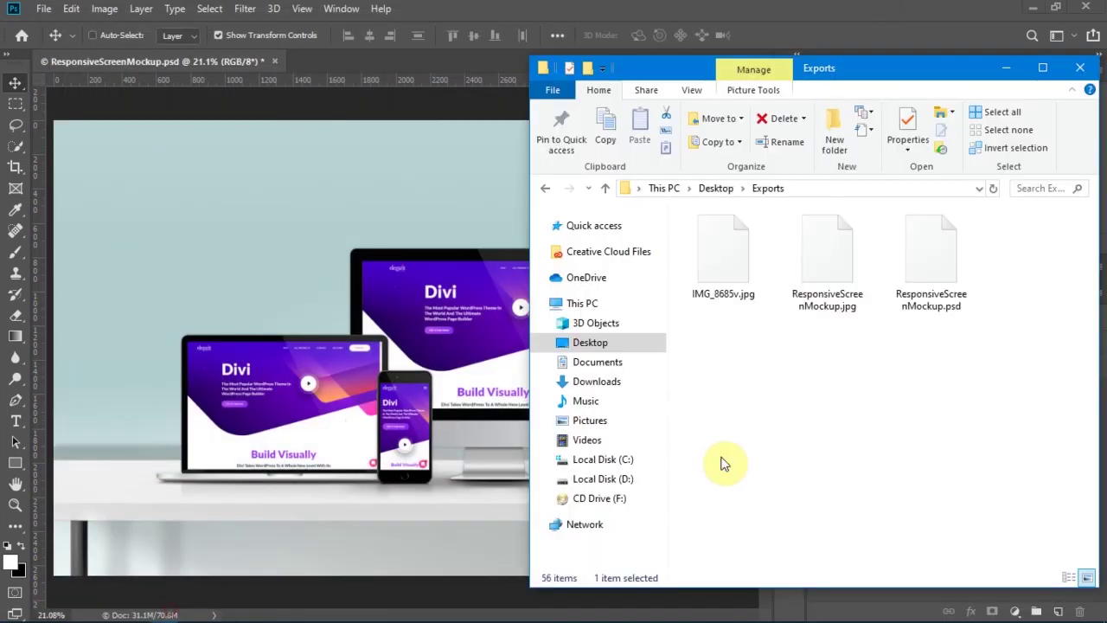
double_click(837, 269)
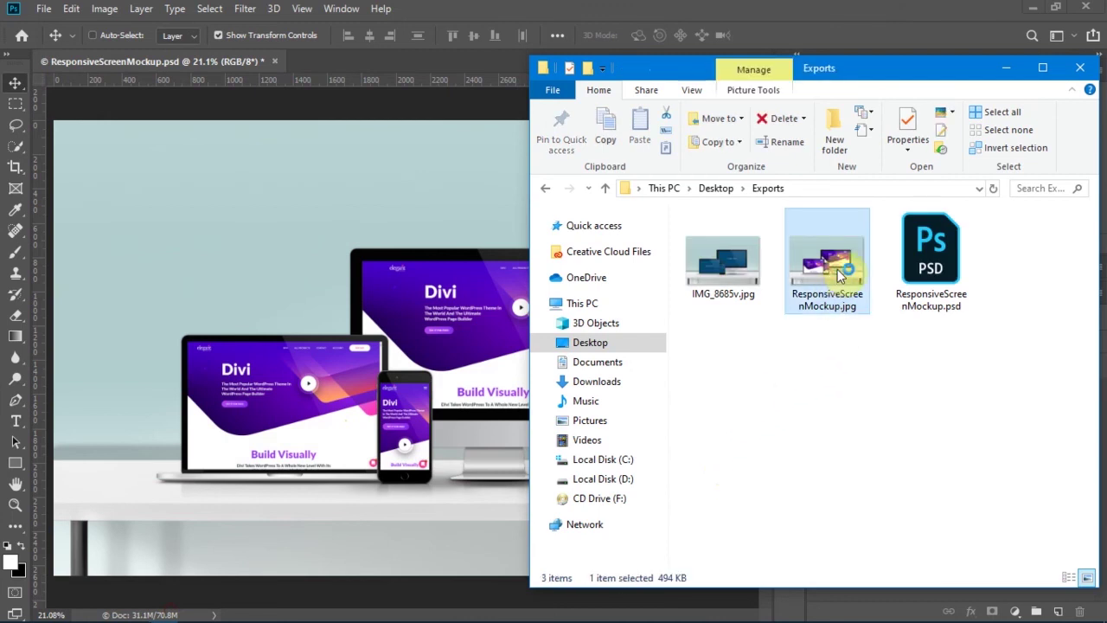